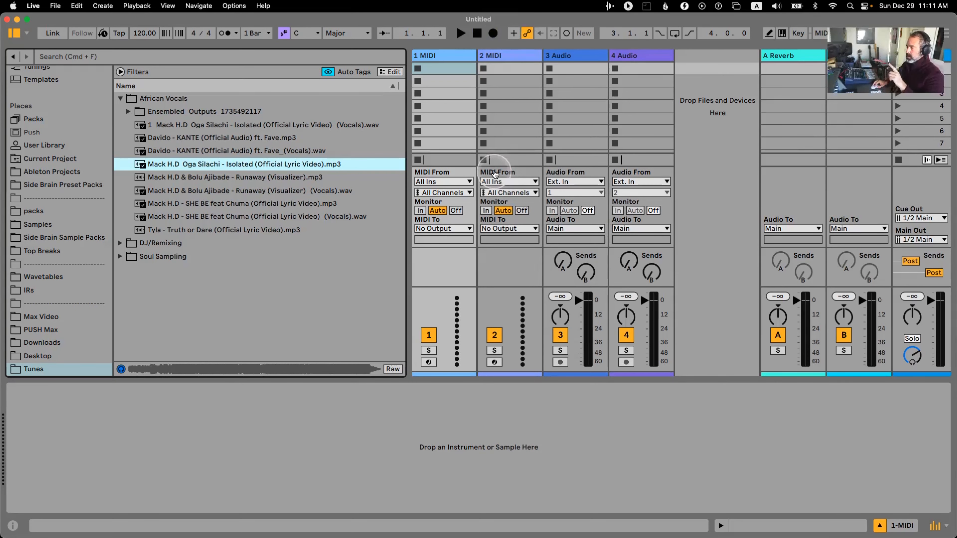
# Step: Switch to the Afro House note in Obsidian, highlight the Sample Packs links and return to Ableton Live
pyautogui.press('super+Tab')
pyautogui.press('super+Tab')
pyautogui.press('super+Tab')
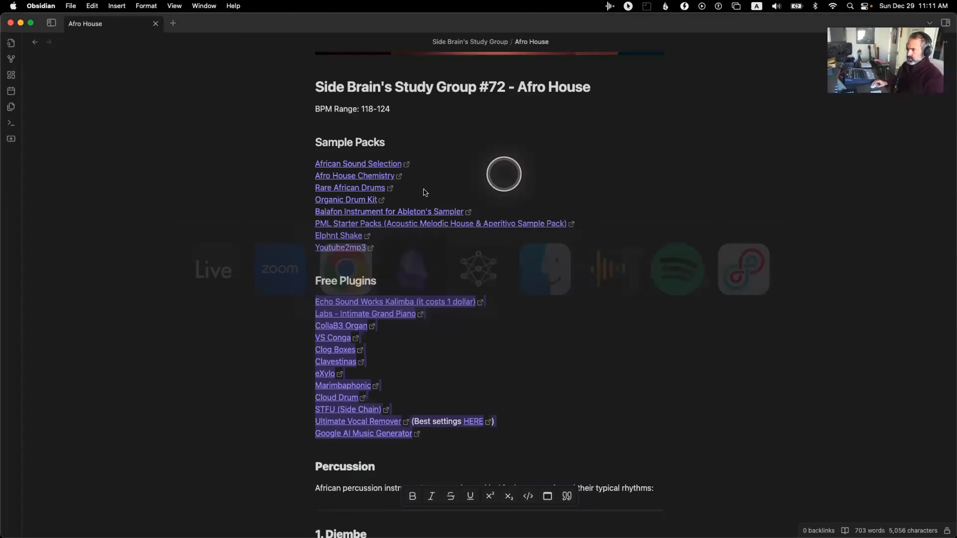
pyautogui.moveTo(420, 262); pyautogui.dragTo(306, 165)
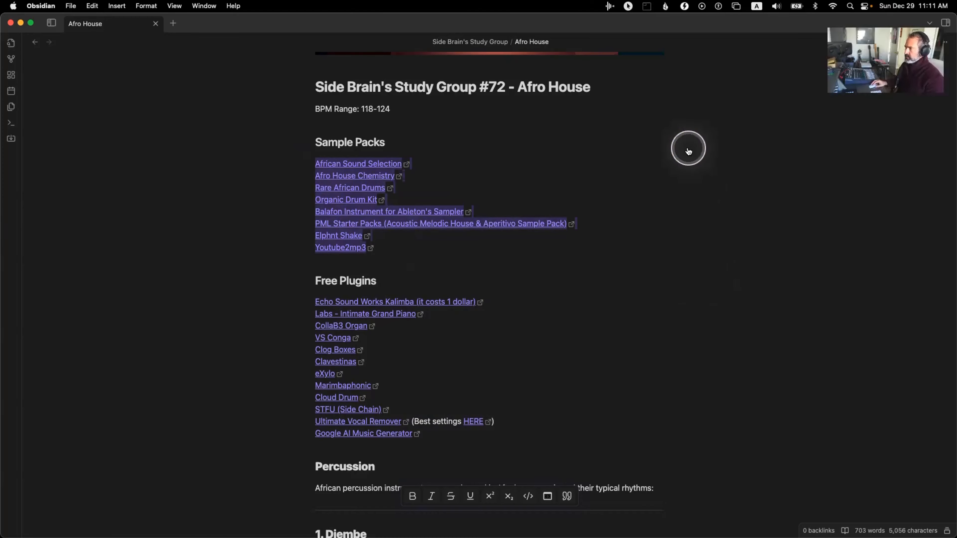
pyautogui.press('super+Tab')
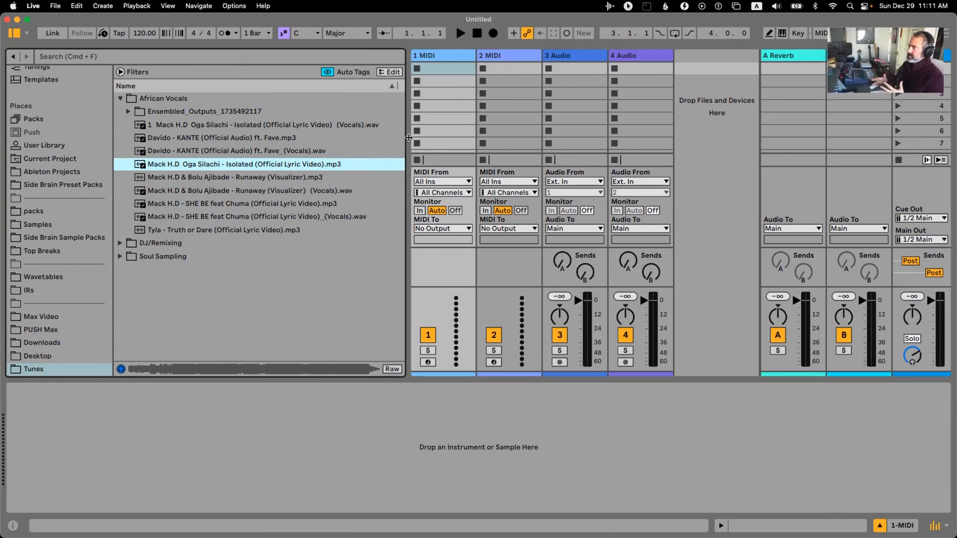
# Step: Switch to Spotify and search for "fela kuti"
pyautogui.moveTo(910, 86); pyautogui.dragTo(915, 121)
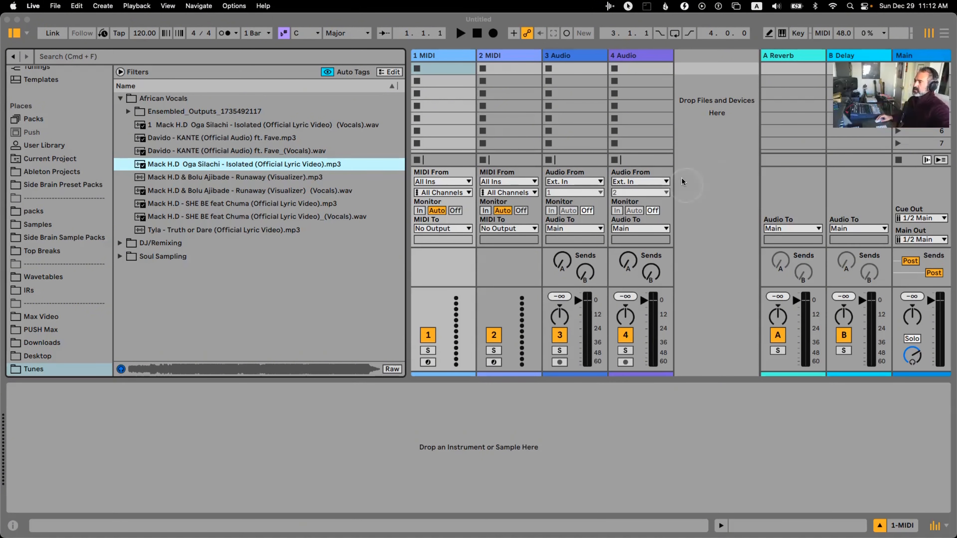
pyautogui.moveTo(674, 528)
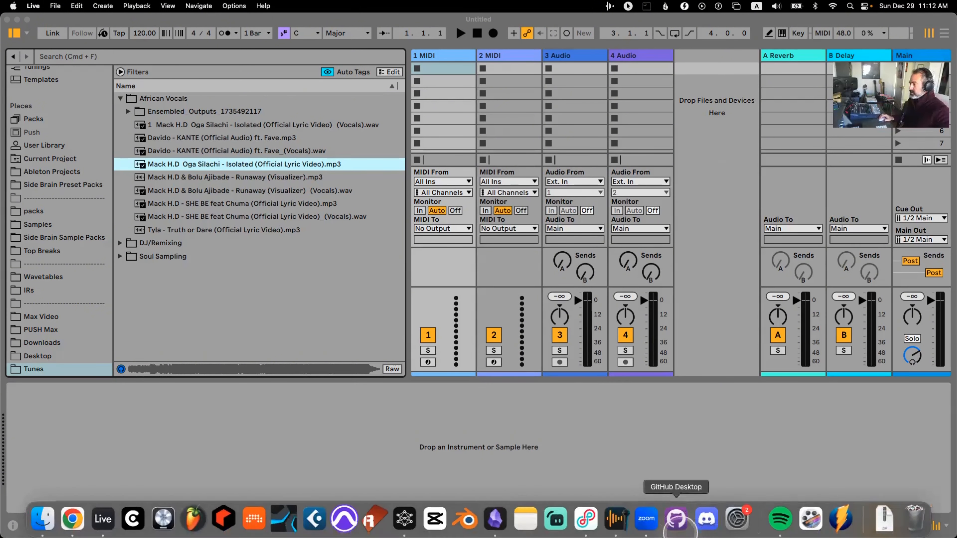
pyautogui.click(781, 517)
pyautogui.moveTo(682, 28); pyautogui.dragTo(661, 32)
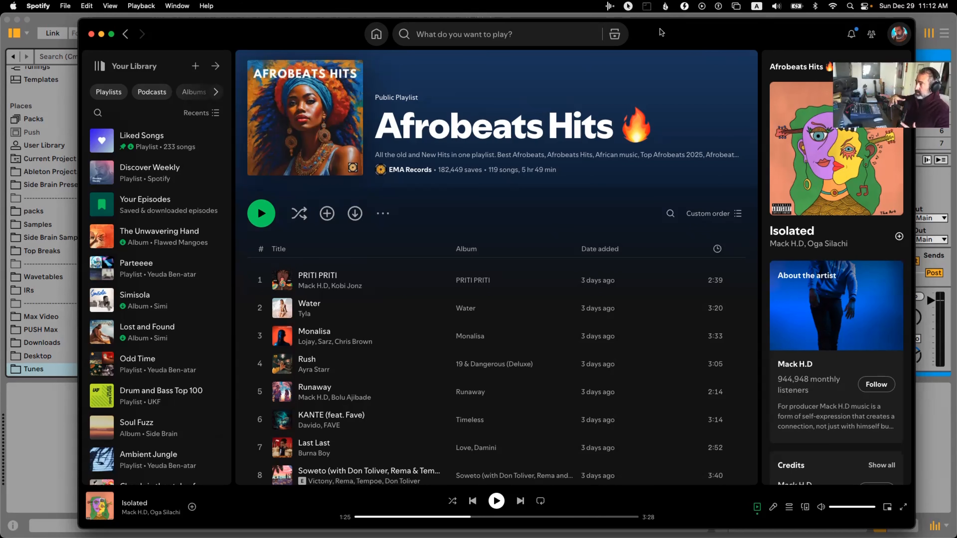
pyautogui.click(468, 42)
pyautogui.write('felta')
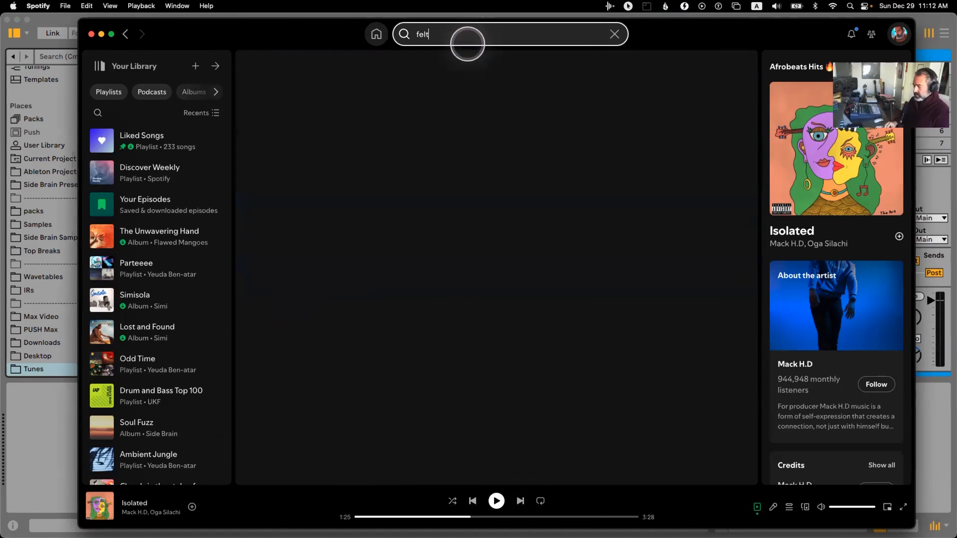
pyautogui.press('BackSpace')
pyautogui.press('BackSpace')
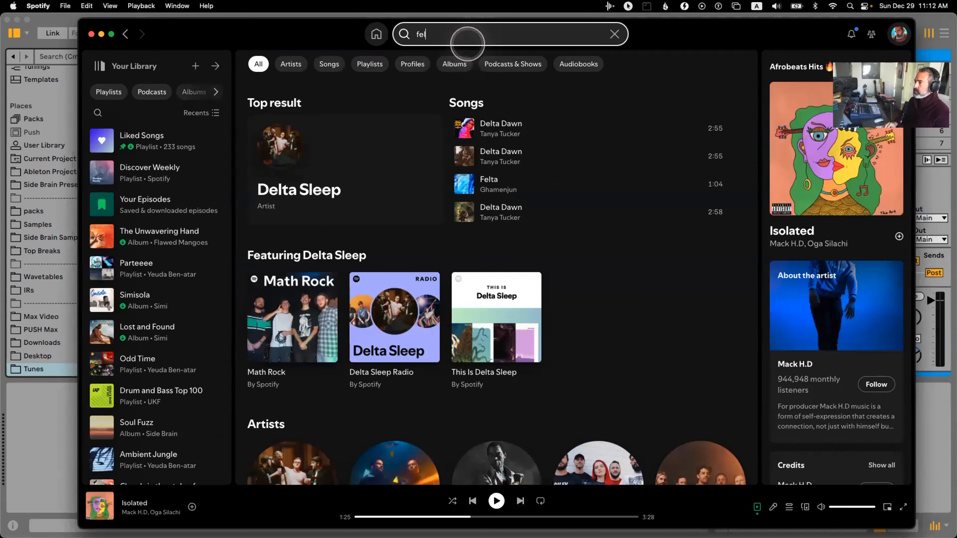
pyautogui.write('a kuti')
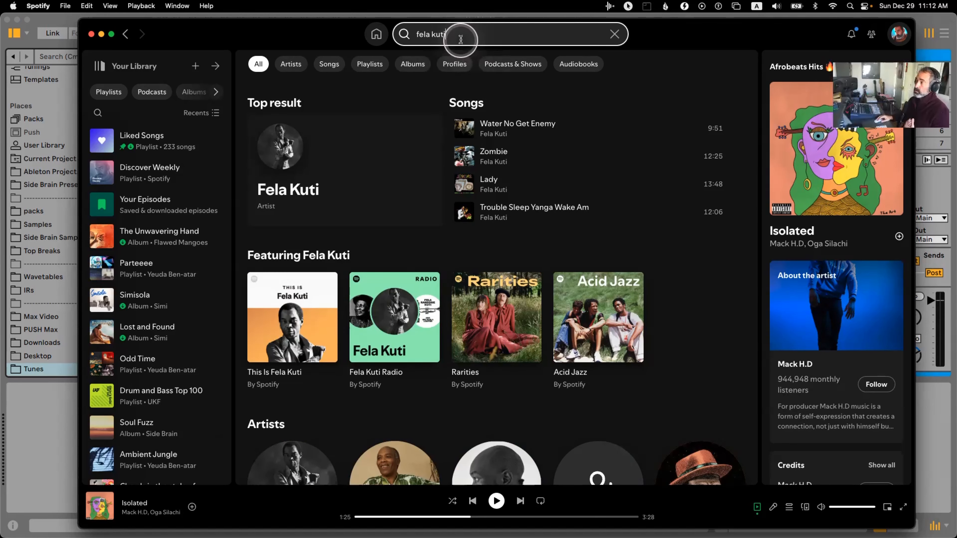
# Step: Clear the Fela Kuti search, go back to the afro beats results and open the Afrobeats Hits playlist
pyautogui.tripleClick(460, 38)
pyautogui.press('BackSpace')
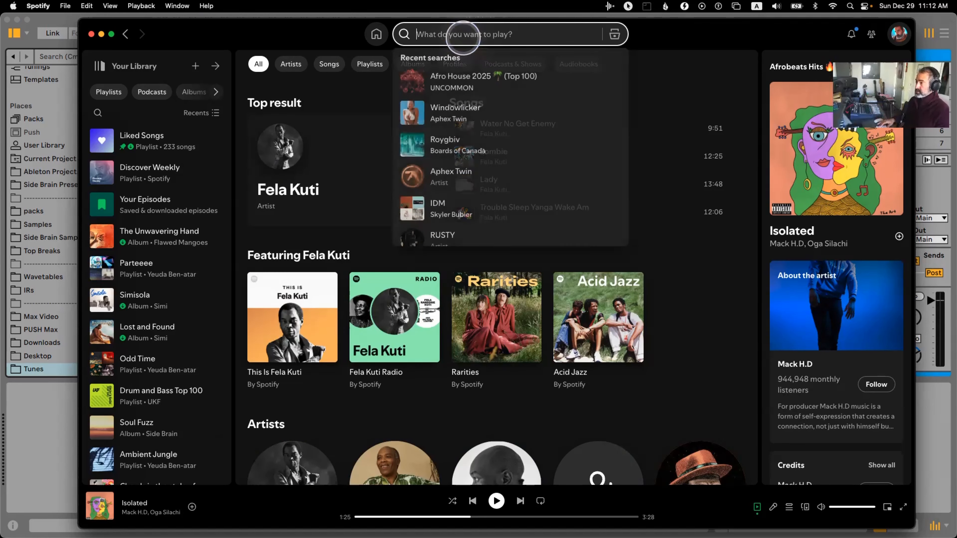
pyautogui.click(125, 35)
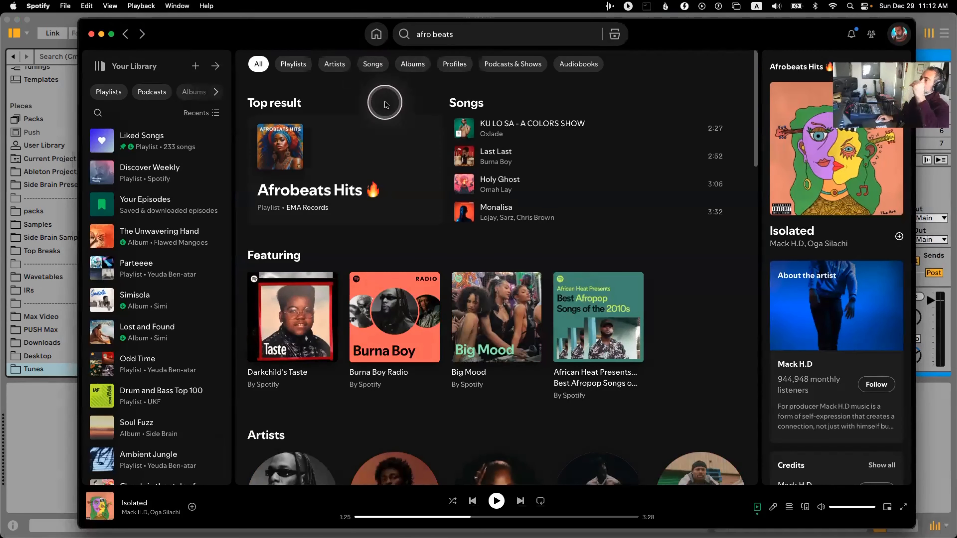
pyautogui.click(316, 192)
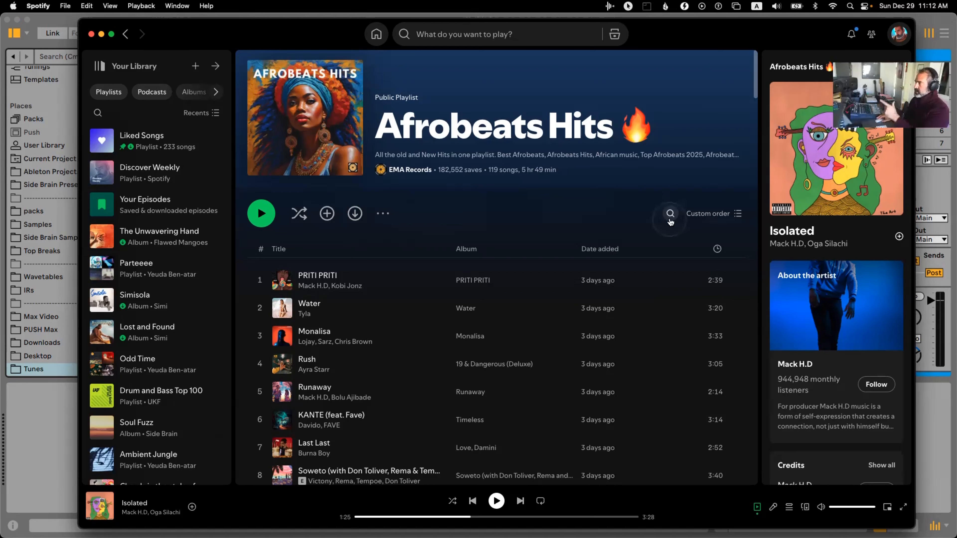
# Step: Return to Ableton Live and search the Samples category of the browser for "clave"
pyautogui.click(938, 196)
pyautogui.click(432, 72)
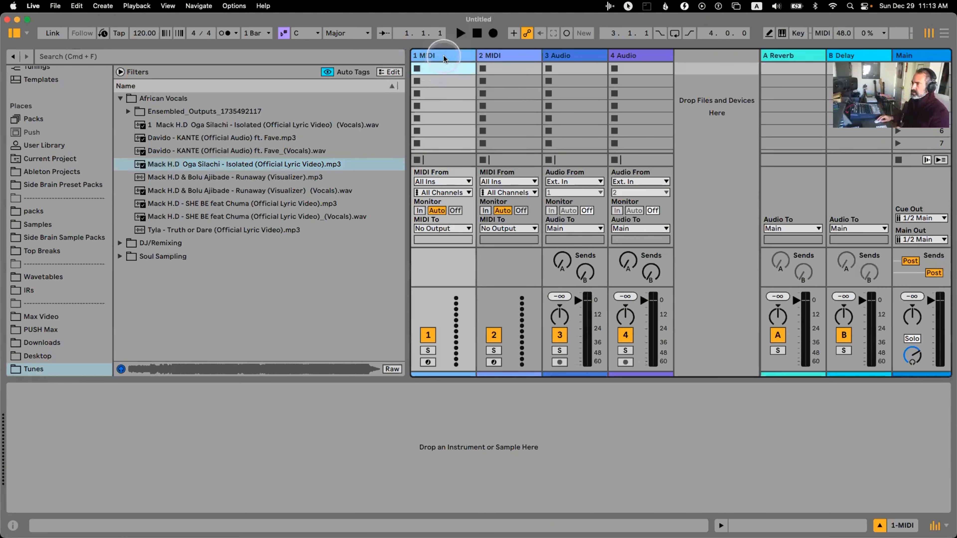
pyautogui.scroll(5, 56, 158)
pyautogui.click(53, 156)
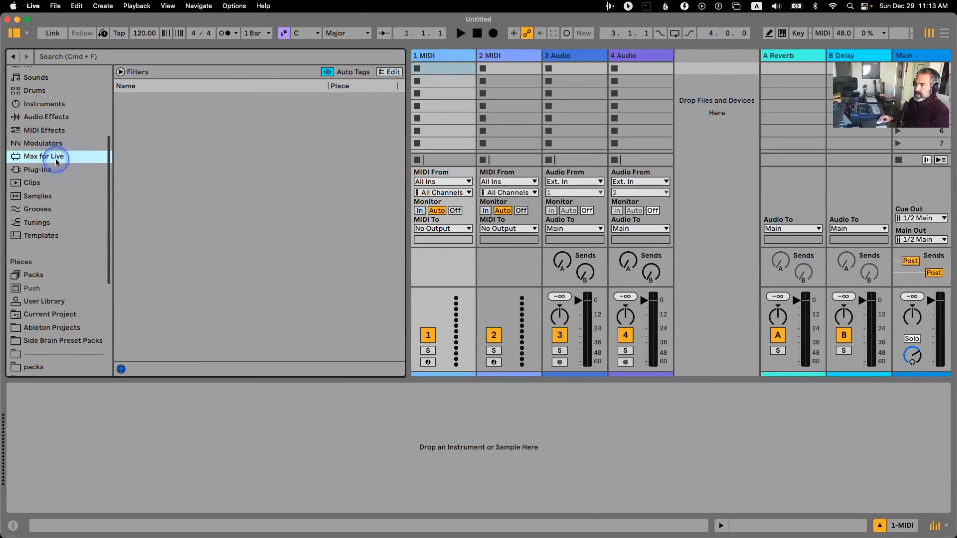
pyautogui.click(56, 170)
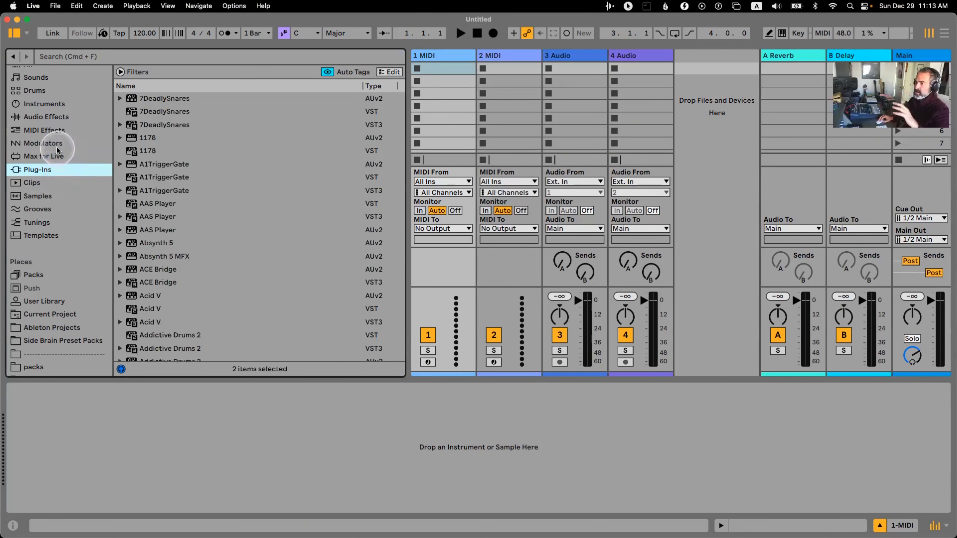
pyautogui.scroll(-1, 72, 209)
pyautogui.scroll(-1, 75, 206)
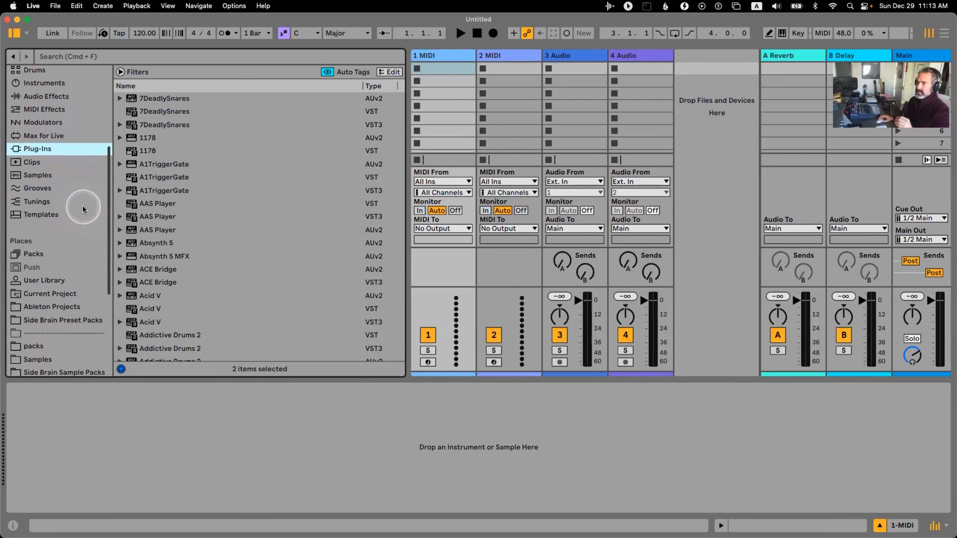
pyautogui.click(53, 175)
pyautogui.click(100, 60)
pyautogui.write('clave')
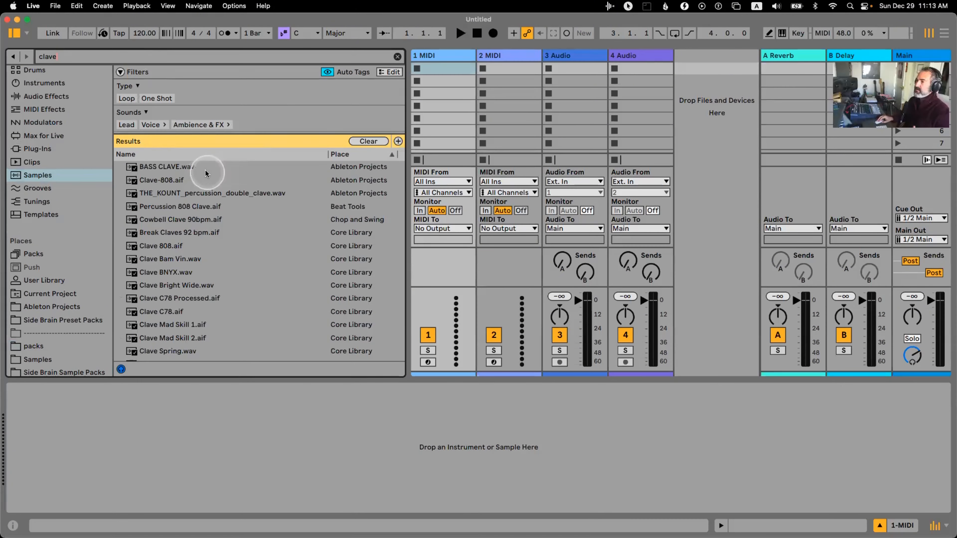
# Step: Insert a new MIDI track and load the Clave-808.aif sample into it as a Simpler instrument
pyautogui.moveTo(178, 181); pyautogui.dragTo(449, 68)
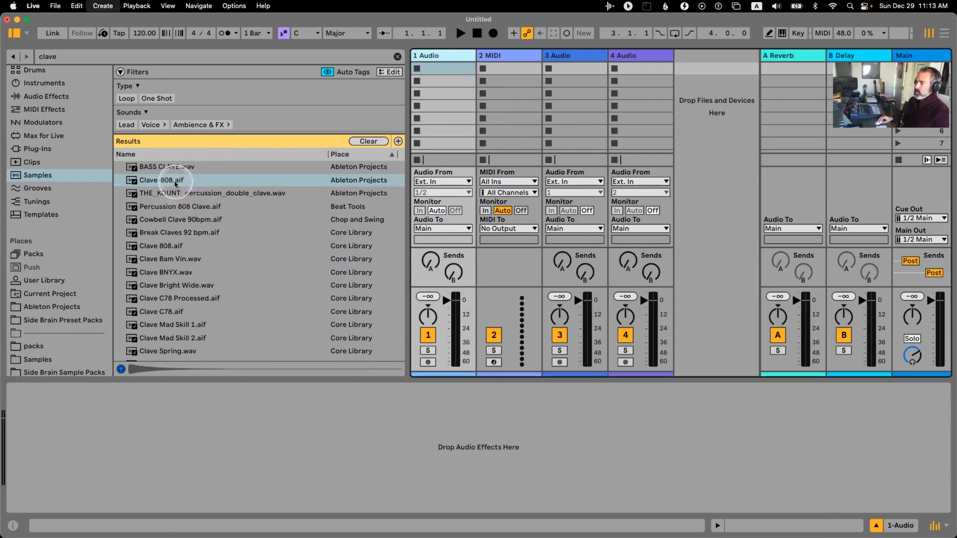
pyautogui.press('super+shift+t')
pyautogui.moveTo(177, 181); pyautogui.dragTo(394, 416)
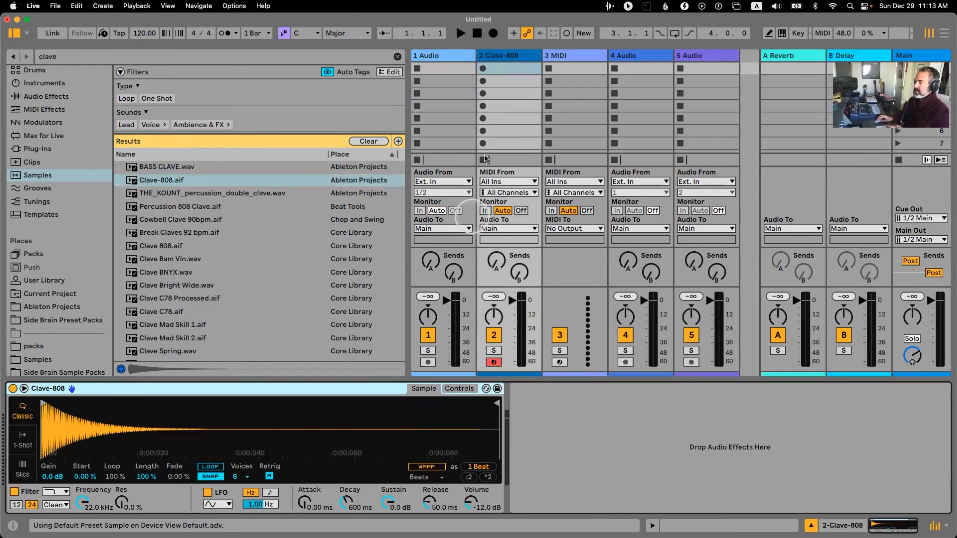
# Step: Create a MIDI clip in the Clave-808 track's first slot with F3 sixteenth notes at 1.1.1, 1.1.4, 1.2.3, 1.3.3 and 1.4.1
pyautogui.doubleClick(501, 68)
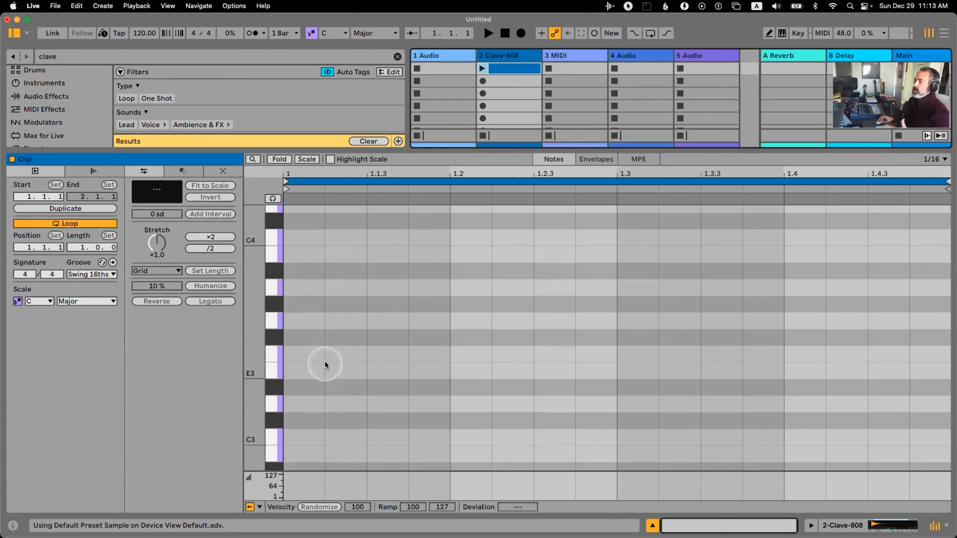
pyautogui.doubleClick(316, 354)
pyautogui.doubleClick(484, 355)
pyautogui.moveTo(484, 355); pyautogui.dragTo(443, 355)
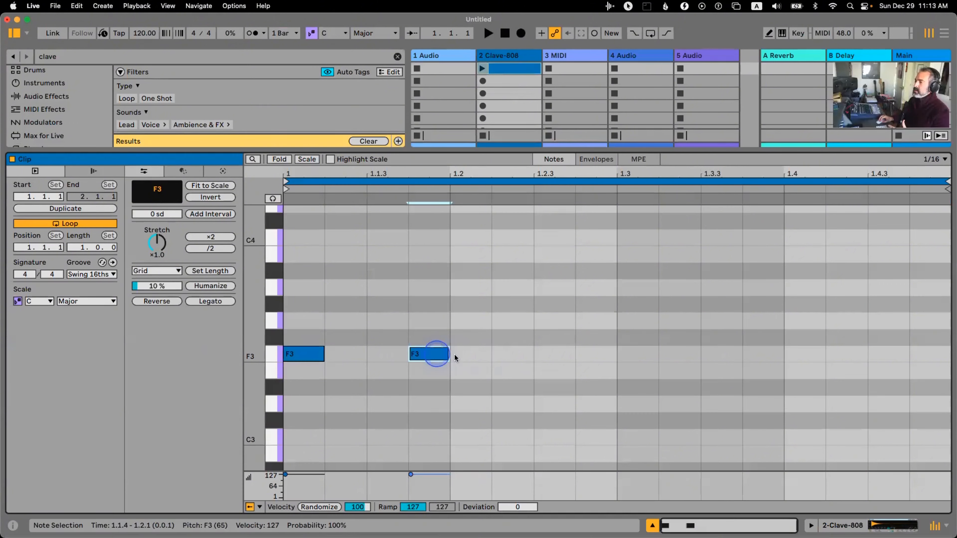
pyautogui.doubleClick(552, 354)
pyautogui.doubleClick(727, 354)
pyautogui.doubleClick(807, 354)
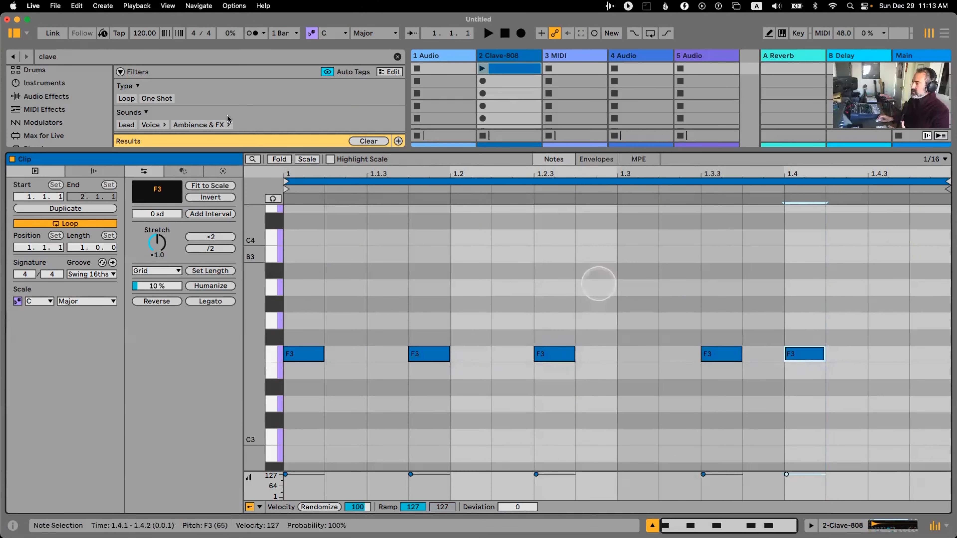
# Step: Set the project tempo to 97 BPM and launch the Clave-808 clip
pyautogui.moveTo(149, 31); pyautogui.dragTo(145, 36)
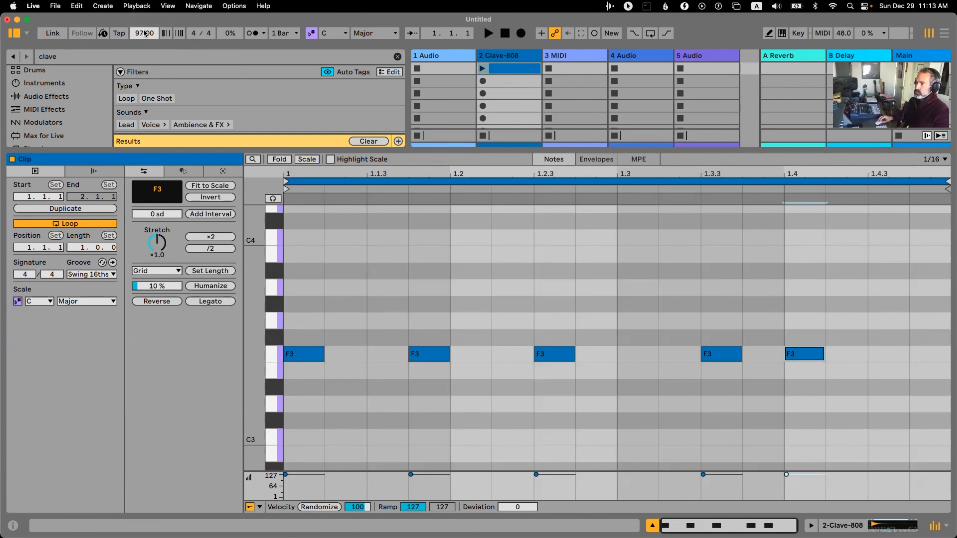
pyautogui.click(483, 68)
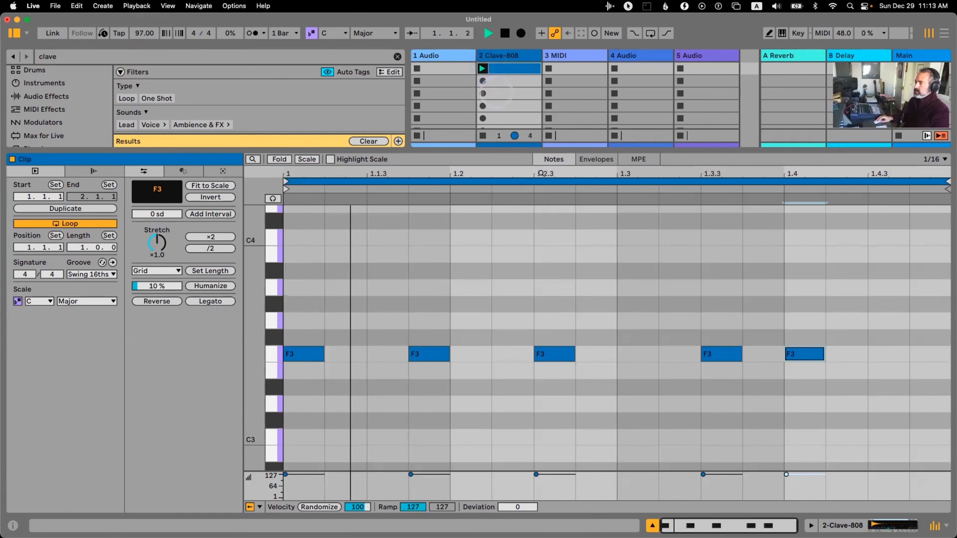
# Step: Transpose all notes of the clave clip down ten semitones to G2 and stop playback
pyautogui.press('super+a')
pyautogui.press('Down')
pyautogui.press('Down')
pyautogui.press('Down')
pyautogui.press('Down')
pyautogui.press('Down')
pyautogui.press('Down')
pyautogui.press('Down')
pyautogui.press('Down')
pyautogui.press('Down')
pyautogui.press('Down')
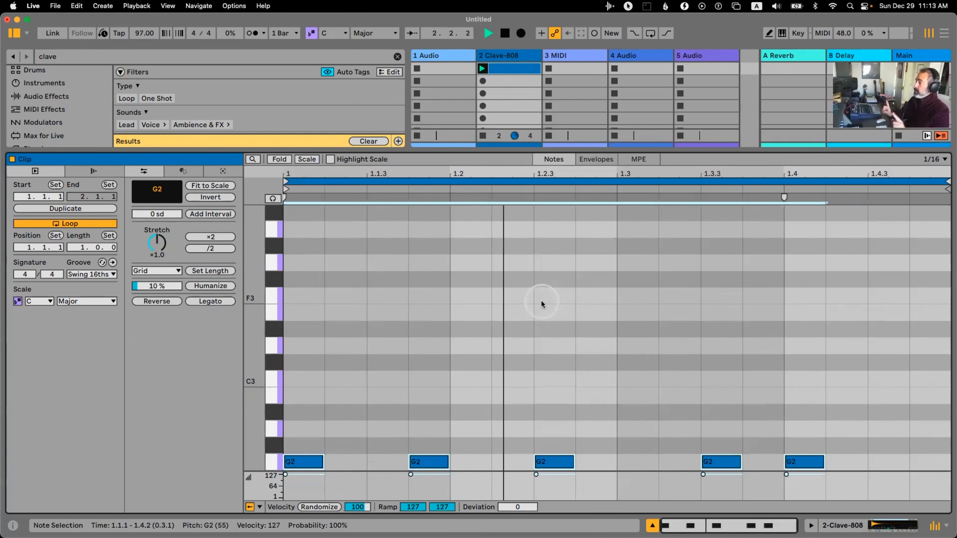
pyautogui.press('space')
pyautogui.click(653, 313)
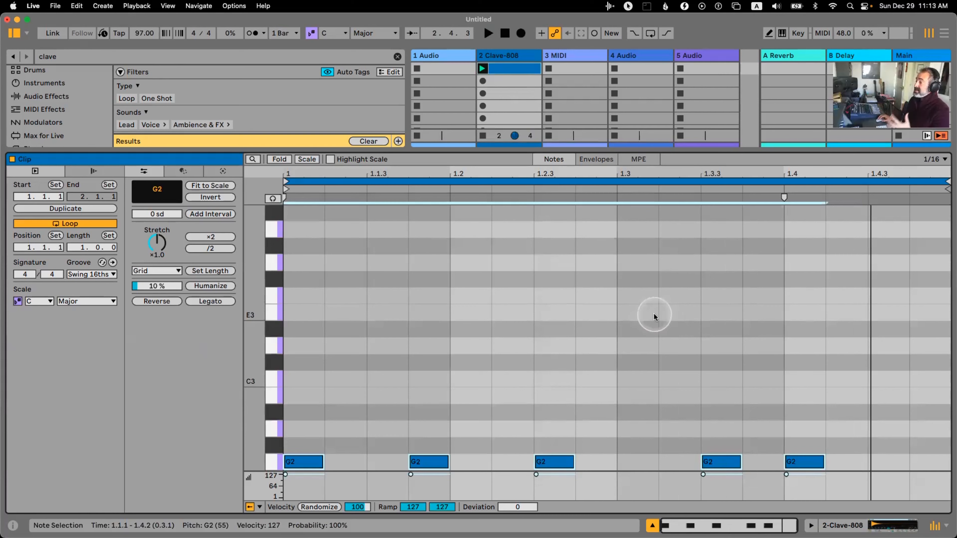
pyautogui.scroll(-3, 656, 316)
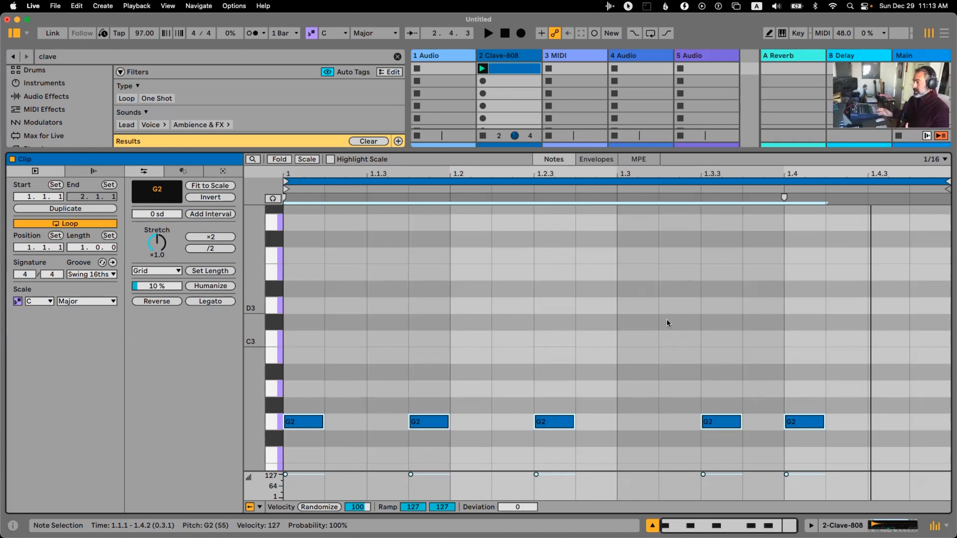
pyautogui.click(659, 325)
pyautogui.click(617, 344)
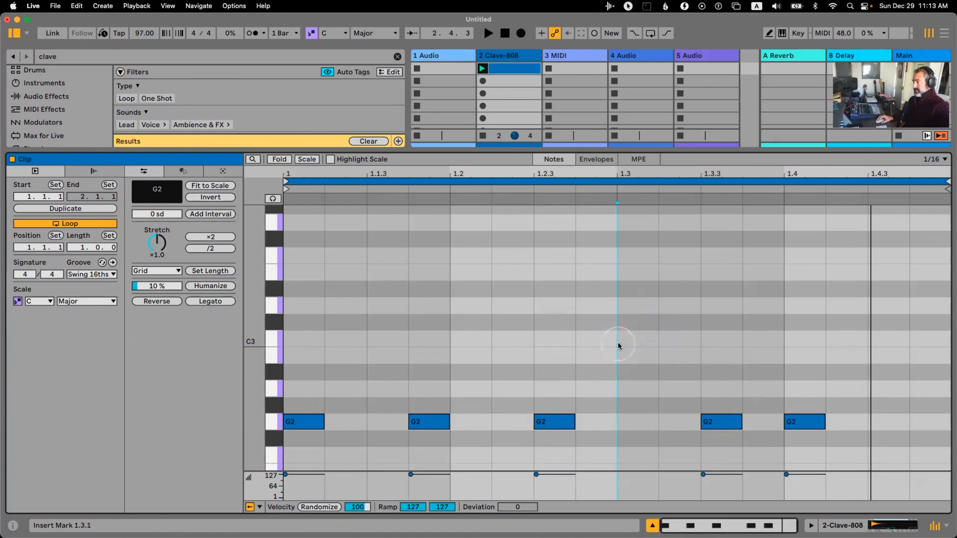
pyautogui.click(588, 353)
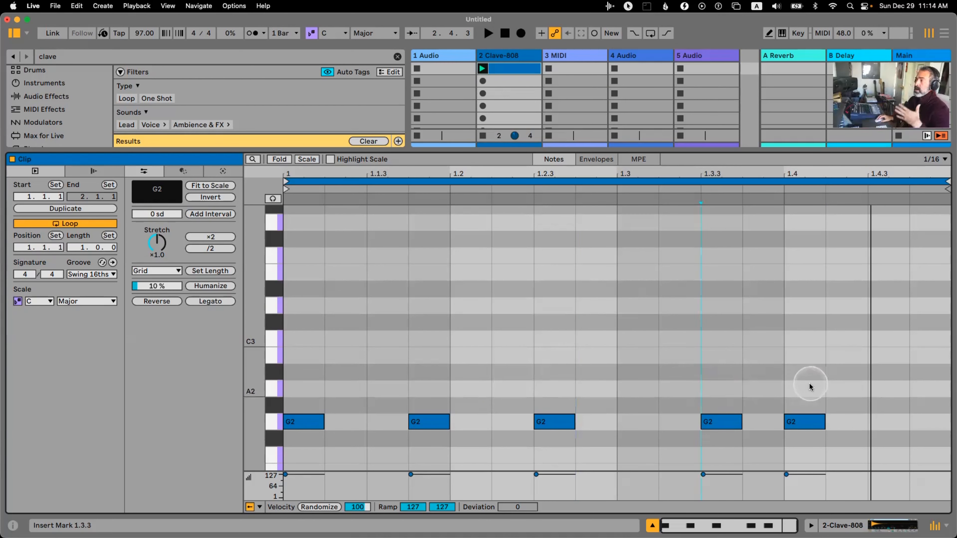
# Step: Audition the clave pattern with its first G2 note removed, and restore that note at 1.1.1
pyautogui.moveTo(788, 420)
pyautogui.mouseDown()
pyautogui.moveTo(871, 417)
pyautogui.moveTo(803, 423)
pyautogui.mouseUp()
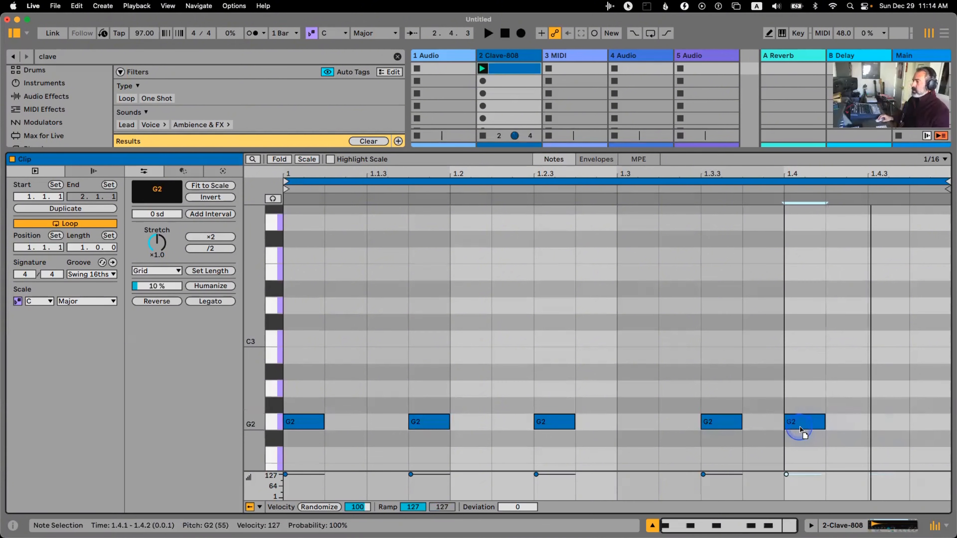
pyautogui.doubleClick(307, 421)
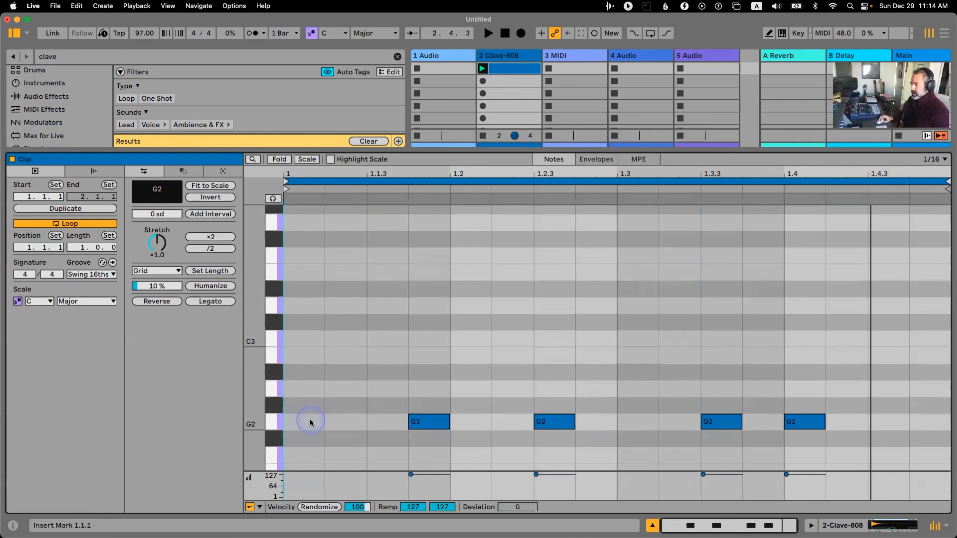
pyautogui.press('space')
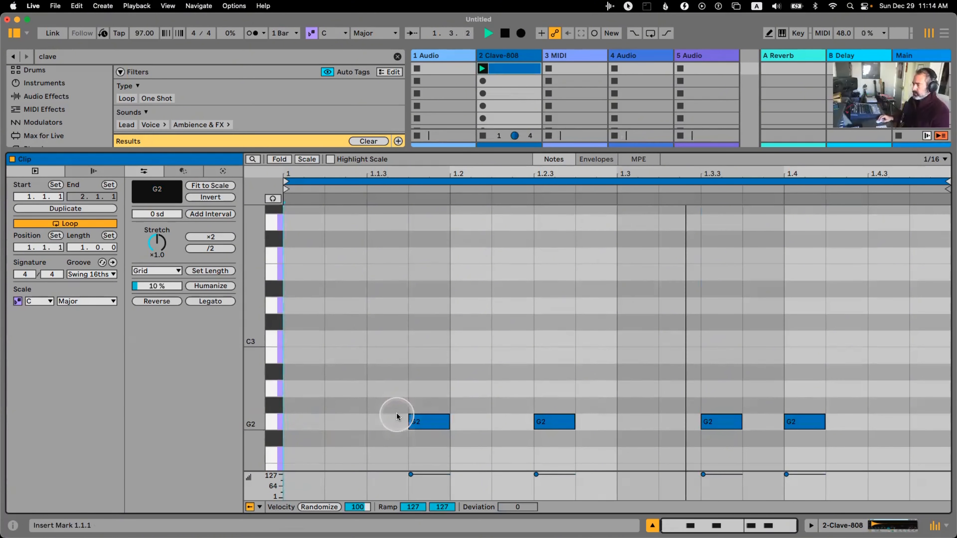
pyautogui.press('space')
pyautogui.moveTo(806, 426)
pyautogui.mouseDown()
pyautogui.moveTo(882, 425)
pyautogui.moveTo(802, 422)
pyautogui.mouseUp()
pyautogui.click(292, 423)
pyautogui.doubleClick(292, 423)
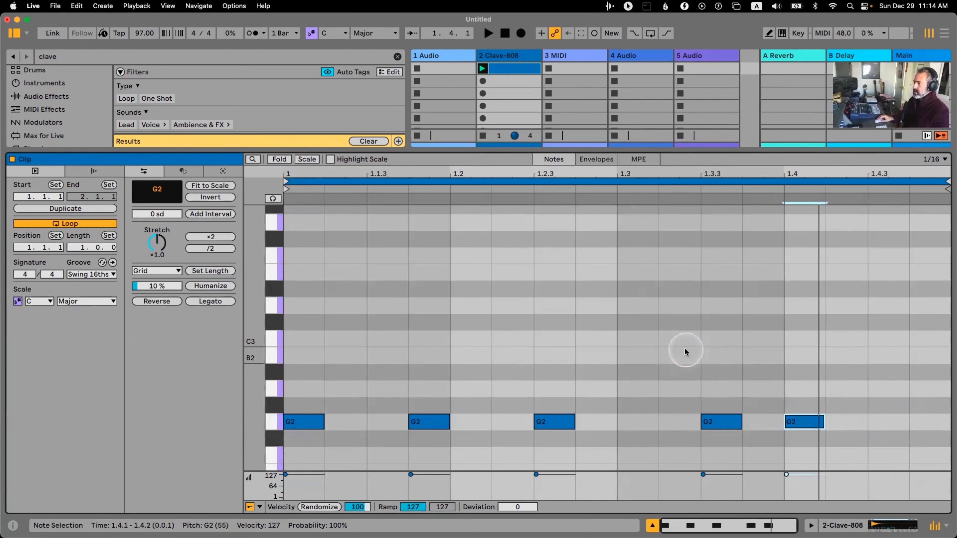
# Step: Switch back to the Afrobeats Hits playlist in Spotify
pyautogui.press('super+Tab')
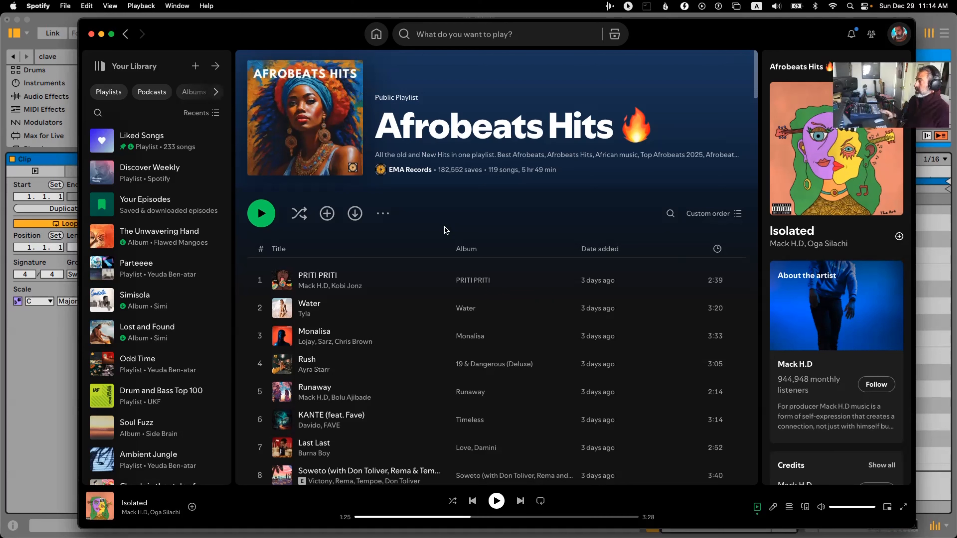
pyautogui.click(445, 231)
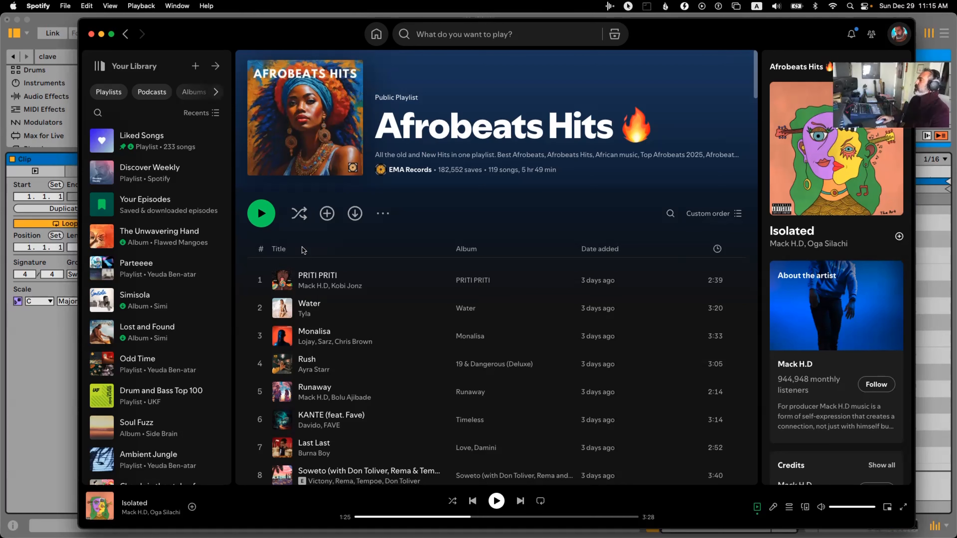
pyautogui.scroll(-2, 384, 272)
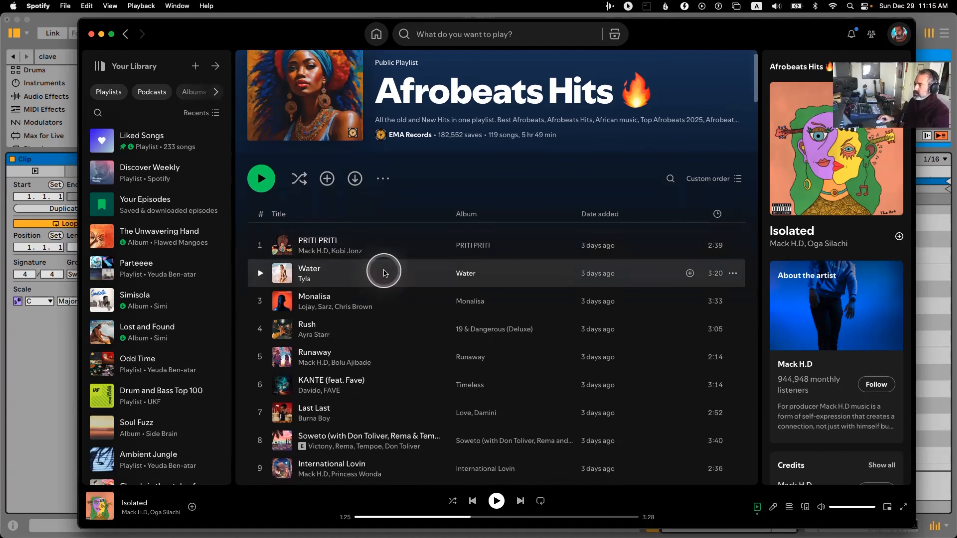
pyautogui.scroll(-3, 384, 272)
pyautogui.scroll(-2, 408, 260)
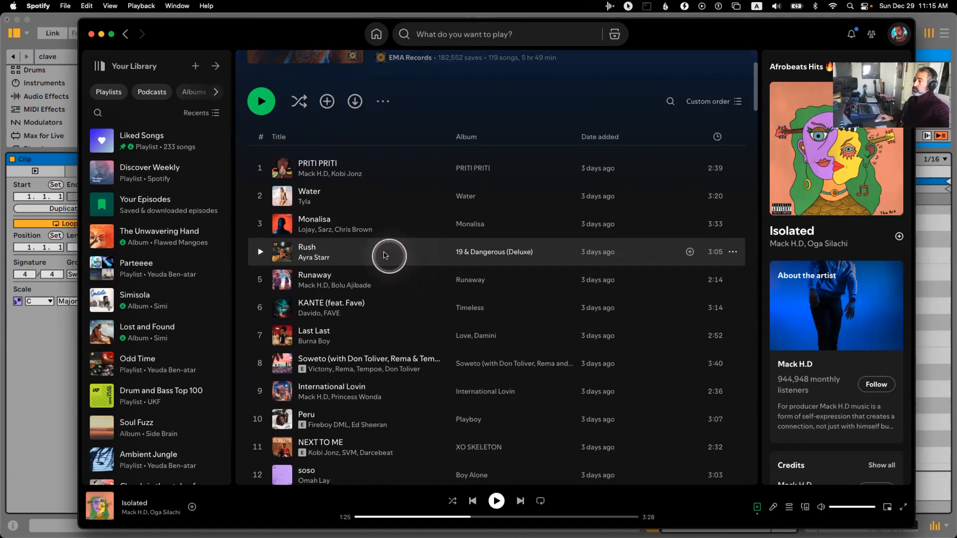
# Step: Switch to Ableton Live, enlarge the session mixer area, and browse the Tunes folder with the clave search cleared
pyautogui.click(56, 298)
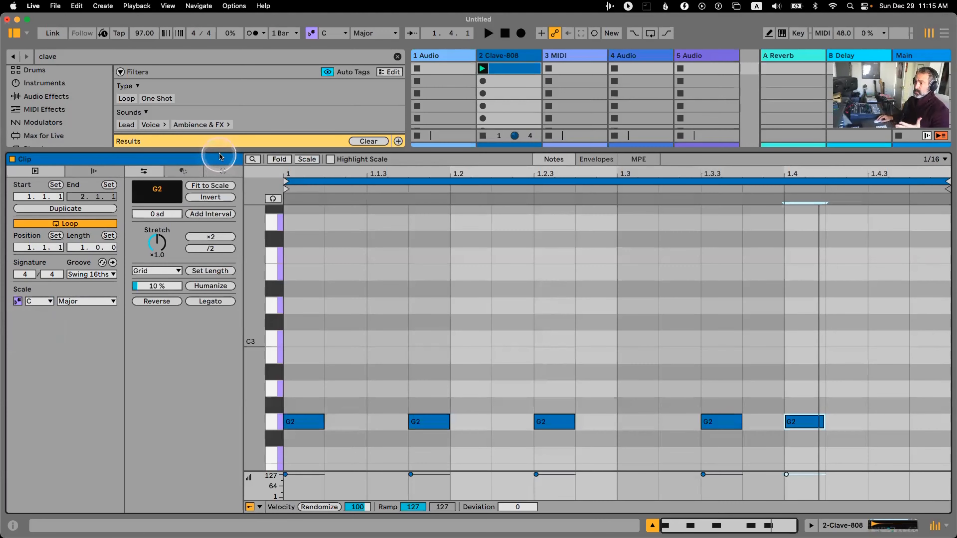
pyautogui.moveTo(221, 156); pyautogui.dragTo(220, 317)
pyautogui.click(120, 72)
pyautogui.scroll(-3, 83, 186)
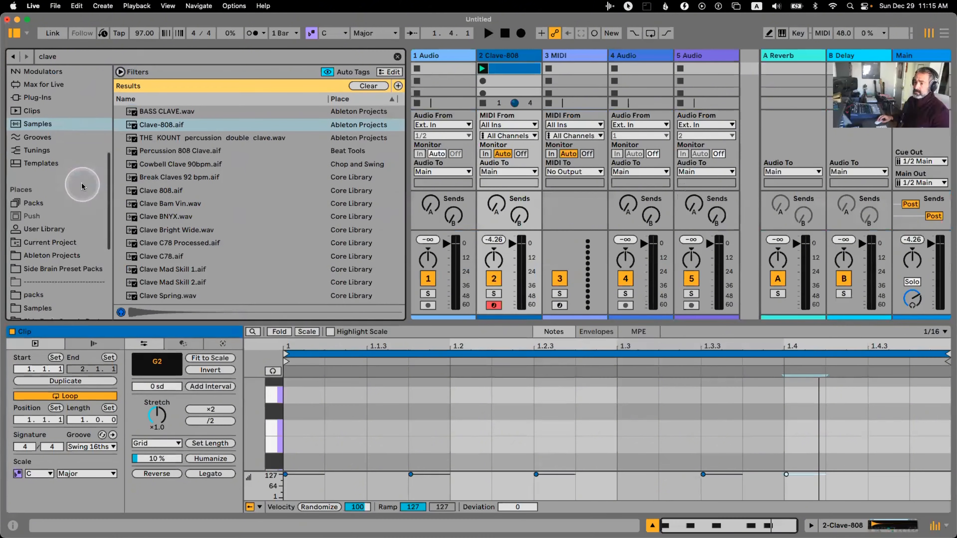
pyautogui.scroll(-5, 79, 211)
pyautogui.click(45, 286)
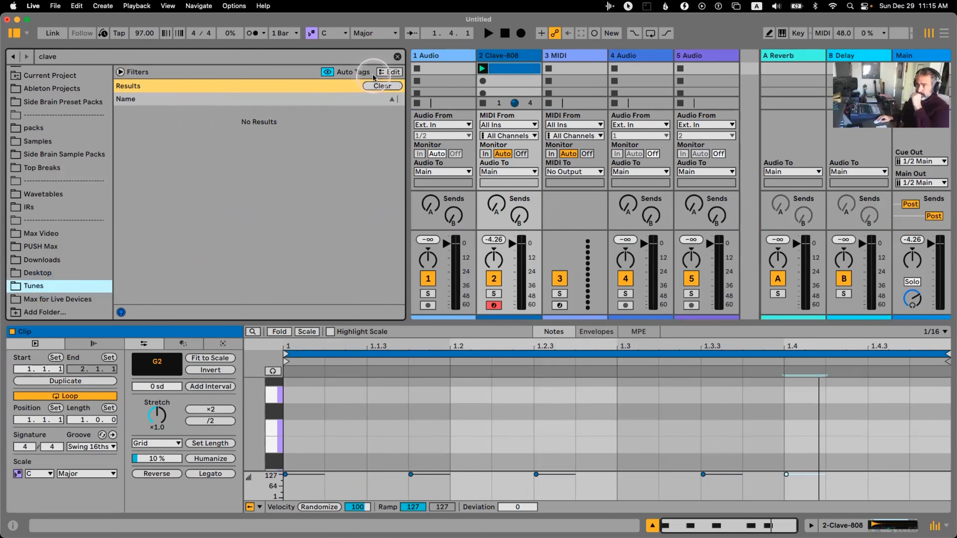
pyautogui.click(373, 86)
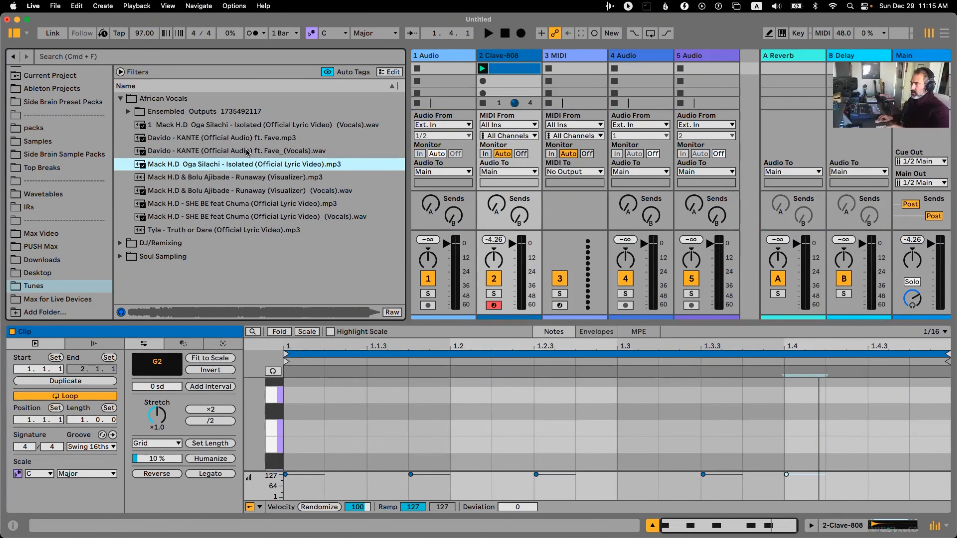
# Step: Switch to Spotify and play the song Stallin' from the Afrobeats Hits playlist
pyautogui.press('super+Tab')
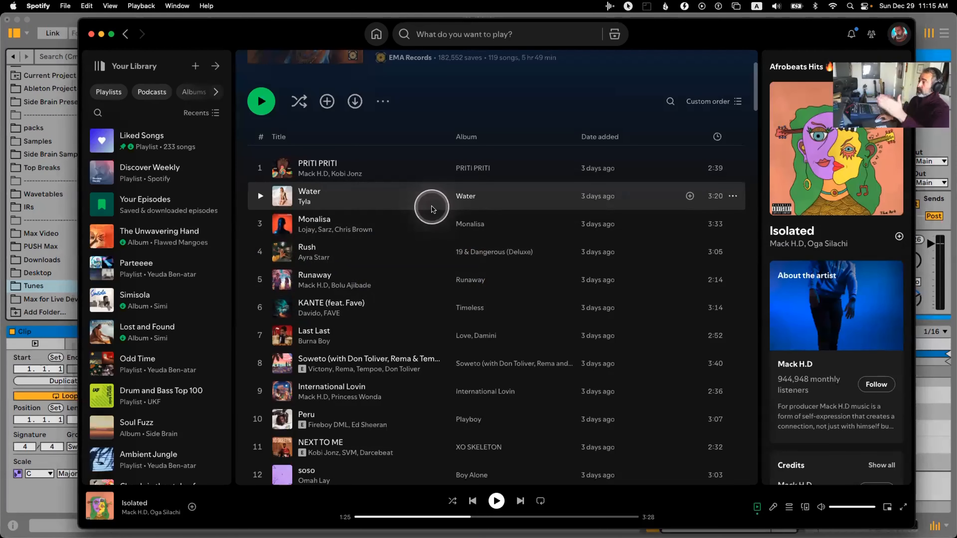
pyautogui.scroll(-5, 433, 209)
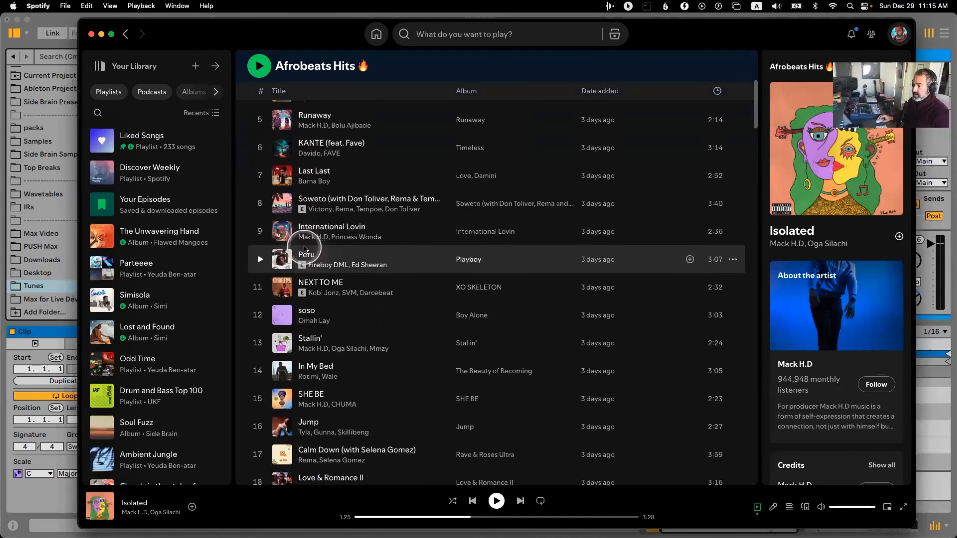
pyautogui.scroll(-1, 305, 249)
pyautogui.click(260, 308)
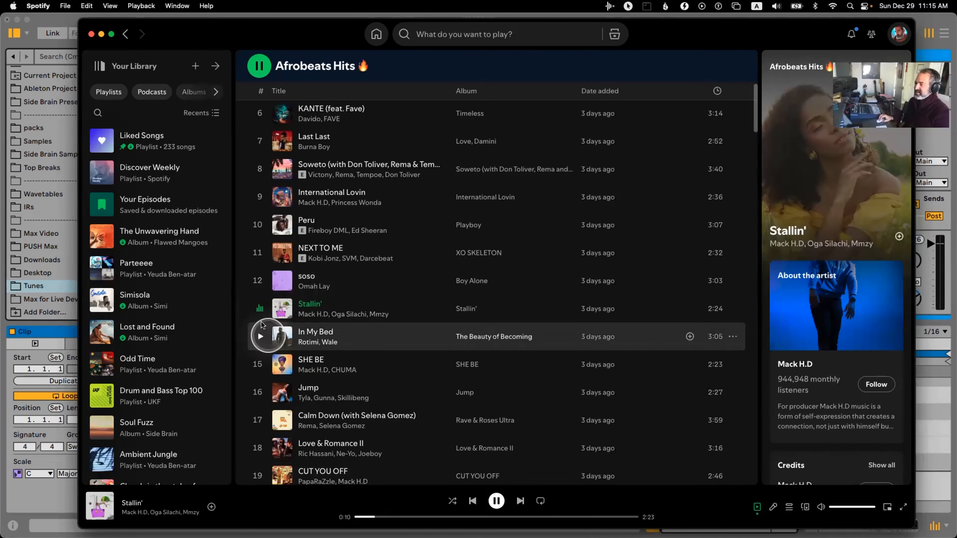
# Step: Skip Stallin' ahead to about 0:21, listen with one pause in between, and leave playback paused
pyautogui.click(397, 516)
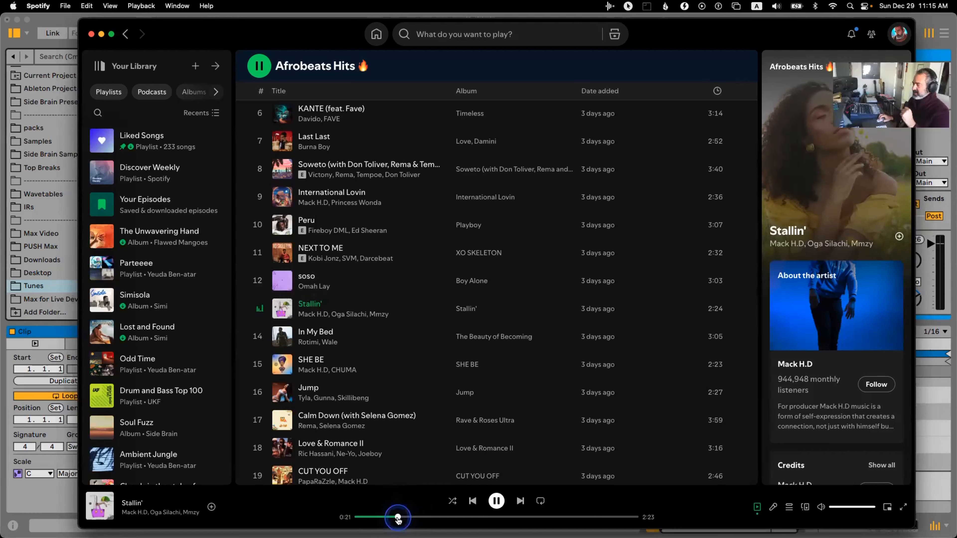
pyautogui.click(497, 501)
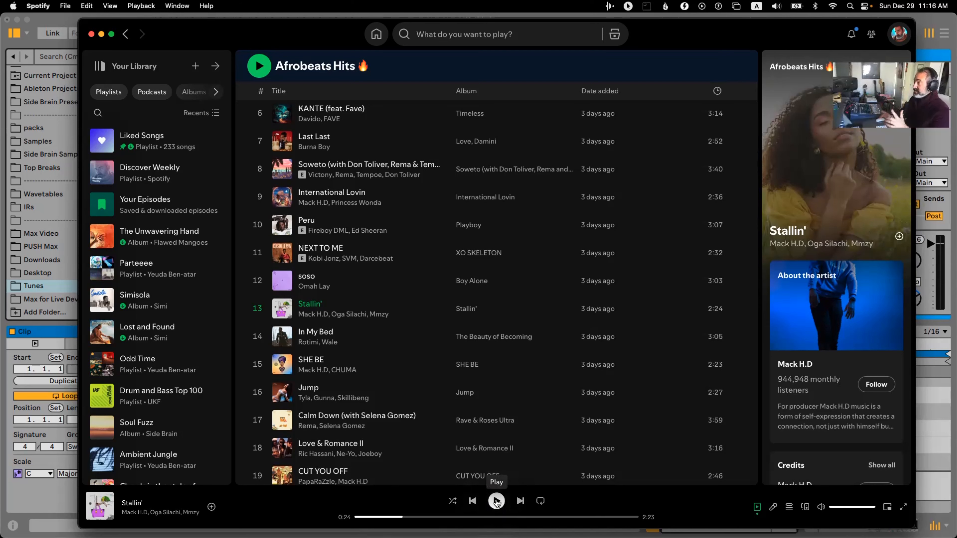
pyautogui.click(497, 502)
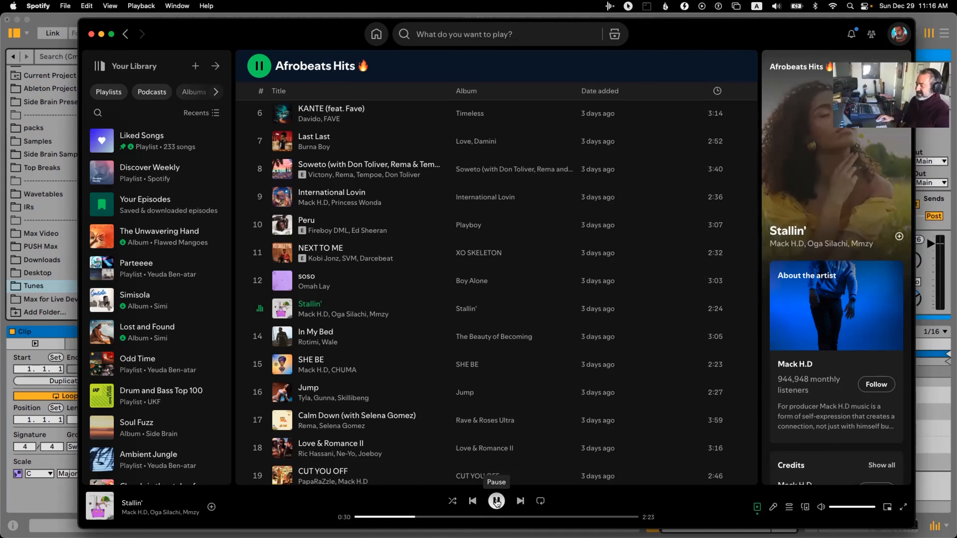
pyautogui.click(497, 502)
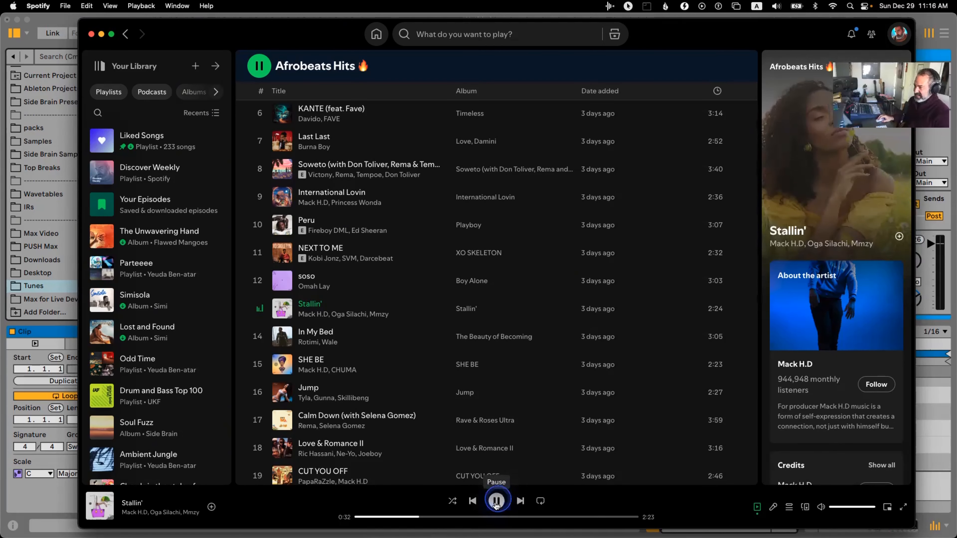
pyautogui.click(379, 321)
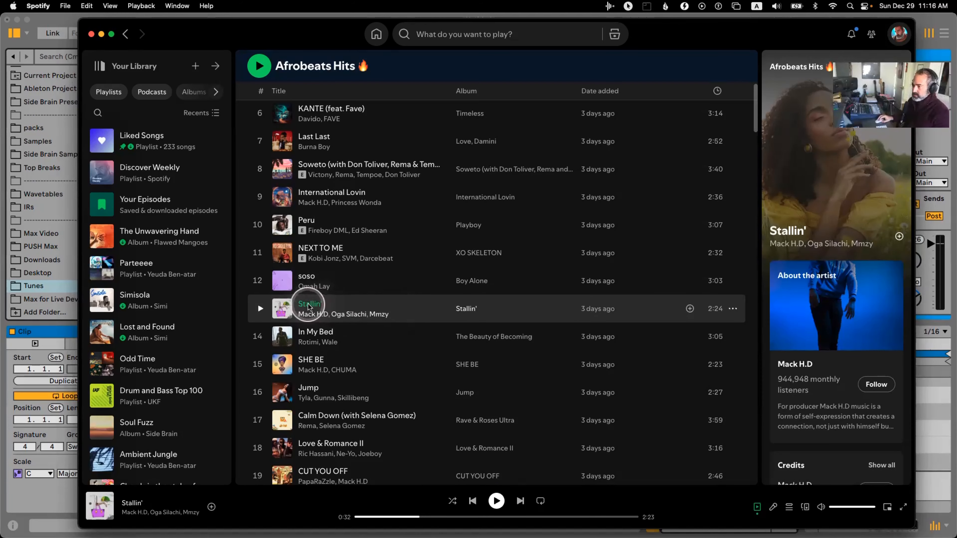
# Step: Switch to Chrome and search YouTube for "mack hd stallin"
pyautogui.press('super+Tab')
pyautogui.press('super+Tab')
pyautogui.press('super+Tab')
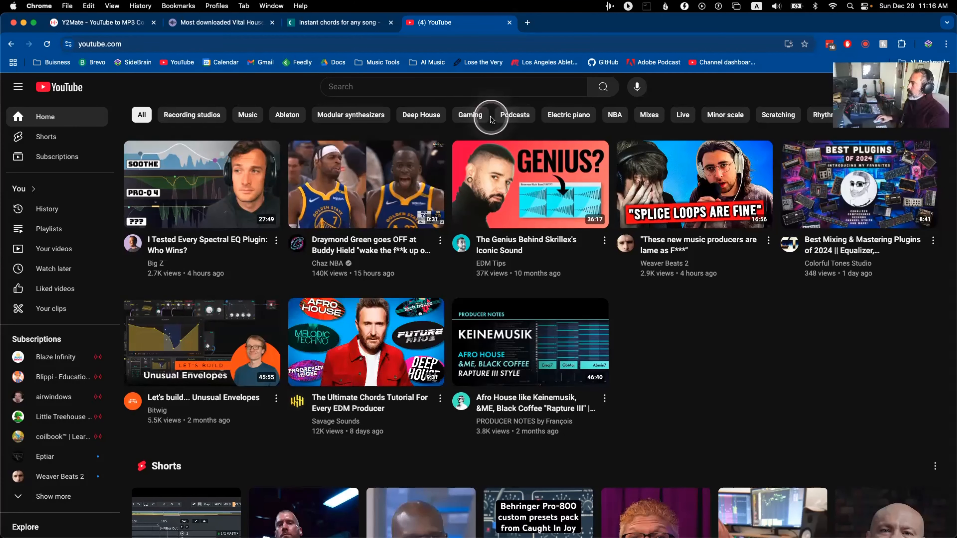
pyautogui.click(492, 89)
pyautogui.write('mack hd')
pyautogui.press('super+Tab')
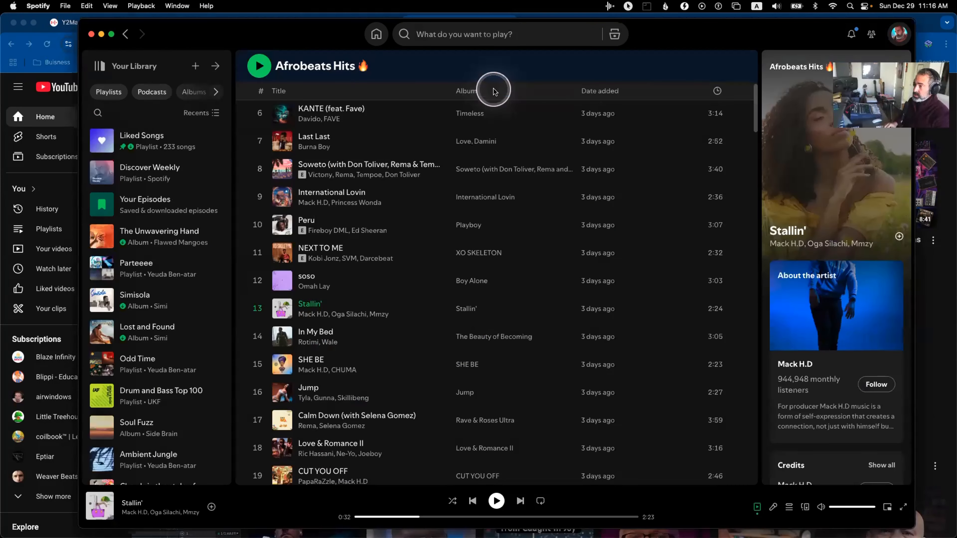
pyautogui.press('super+Tab')
pyautogui.write('stallin')
pyautogui.press('Return')
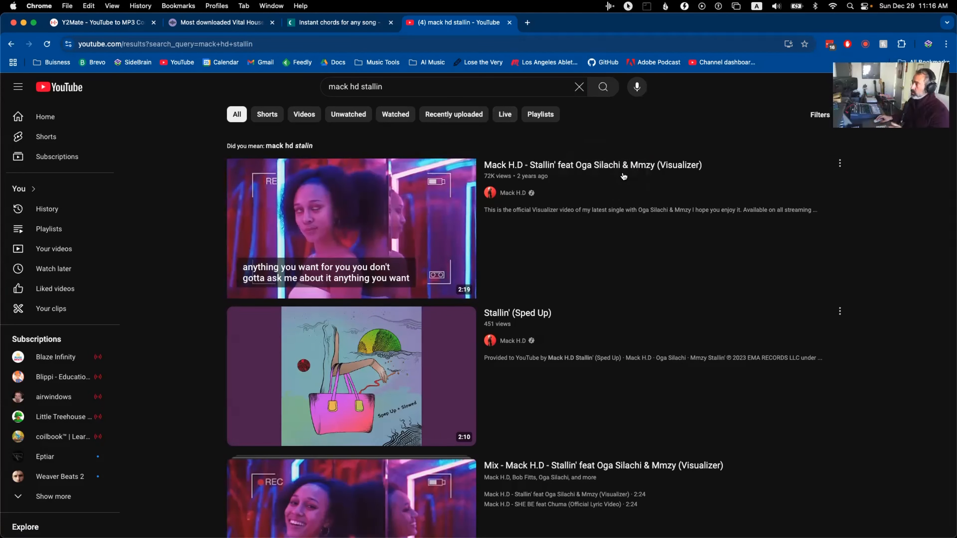
# Step: Open the video "Mack H.D - Stallin' feat Oga Silachi & Mmzy (Visualizer)", skip the advertisement, and pause playback
pyautogui.click(606, 170)
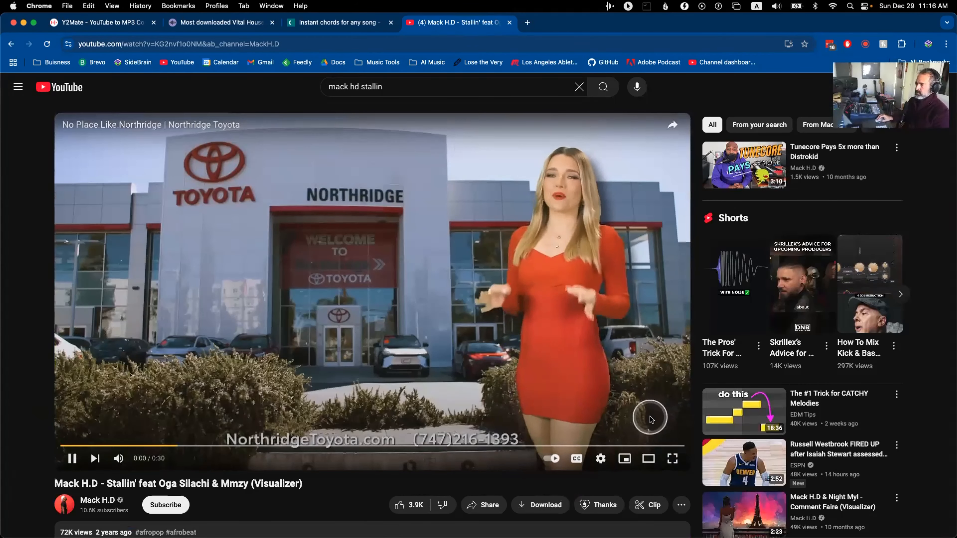
pyautogui.click(654, 420)
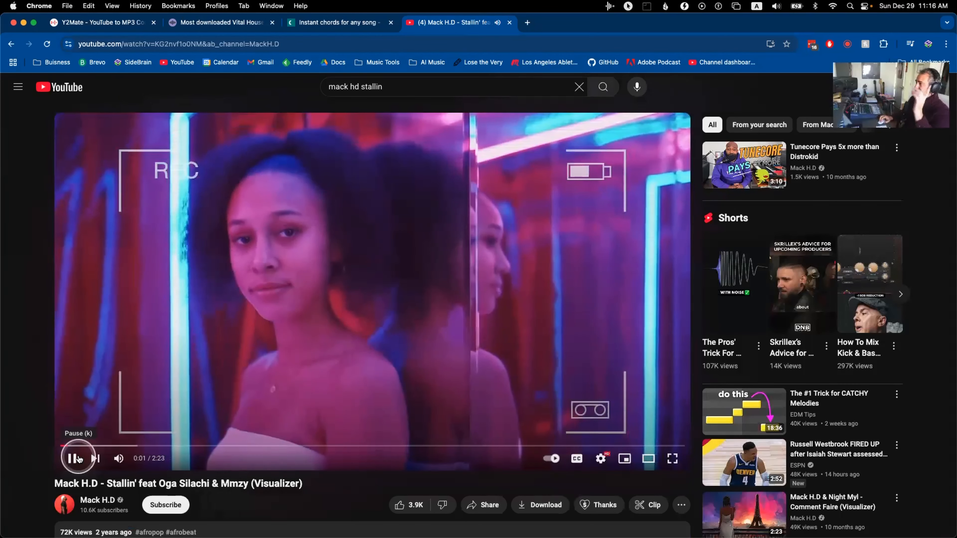
pyautogui.click(78, 458)
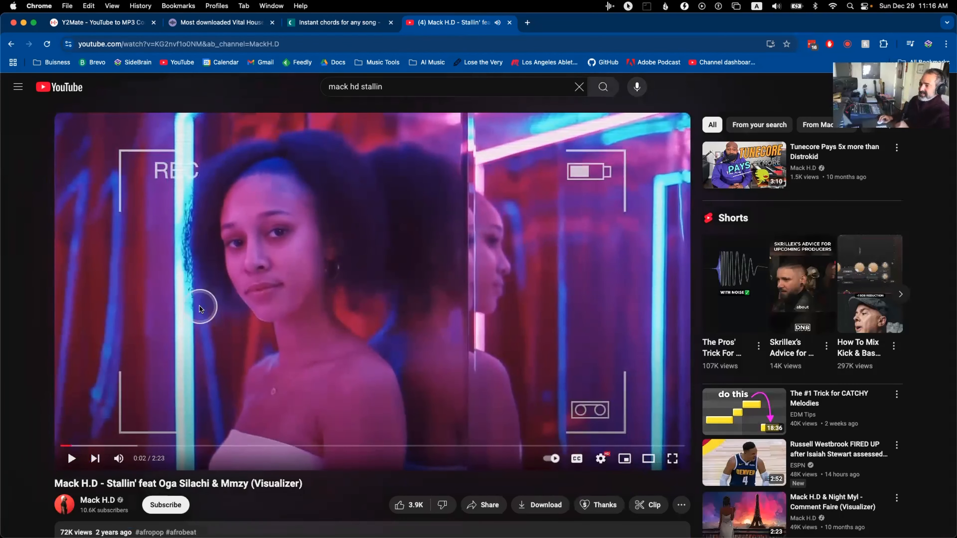
# Step: Convert the Stallin' video to MP3 in Y2Mate from its copied URL, and download the file
pyautogui.click(296, 44)
pyautogui.click(106, 23)
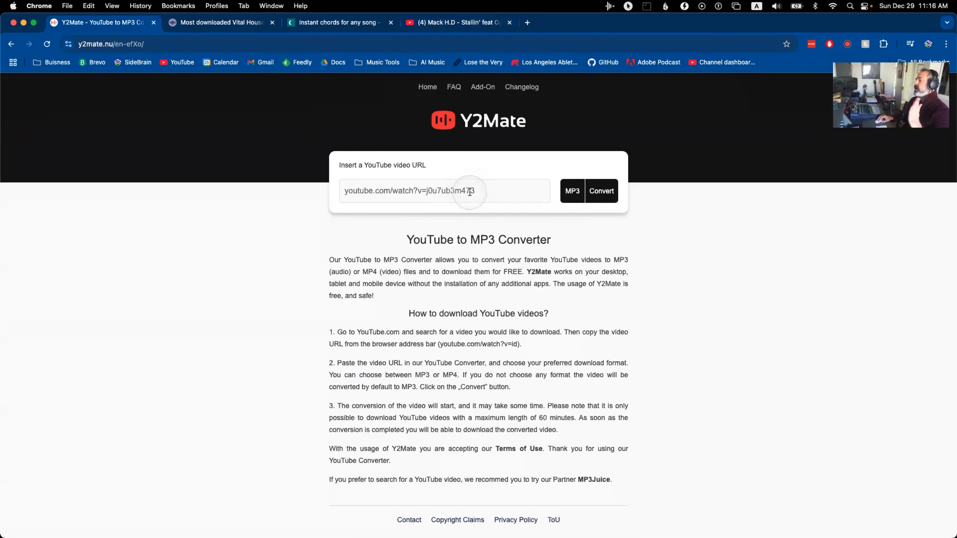
pyautogui.click(478, 188)
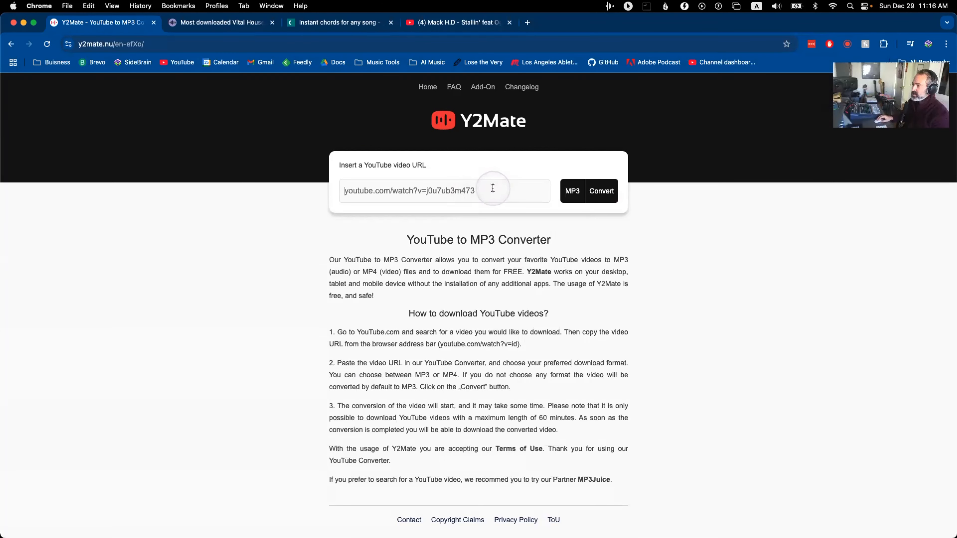
pyautogui.press('super+v')
pyautogui.click(601, 191)
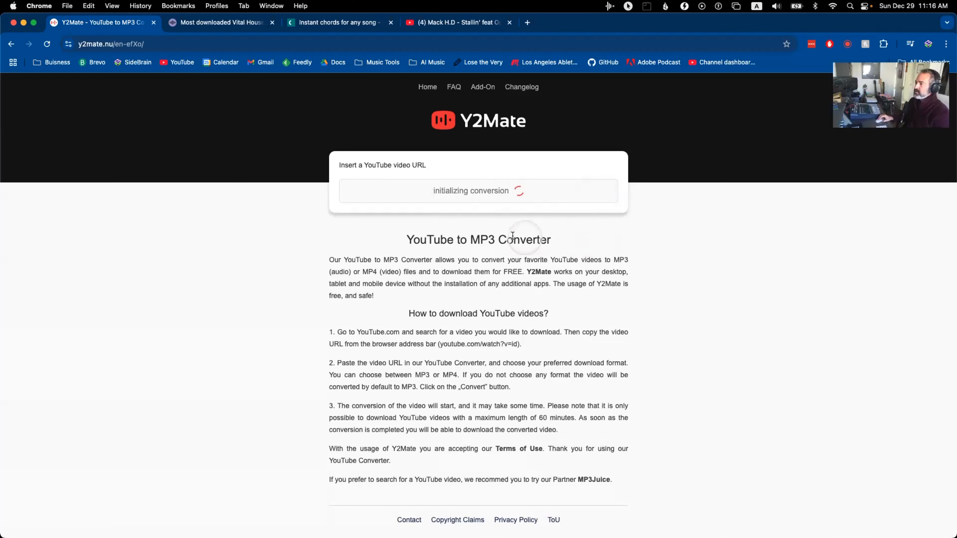
pyautogui.click(462, 196)
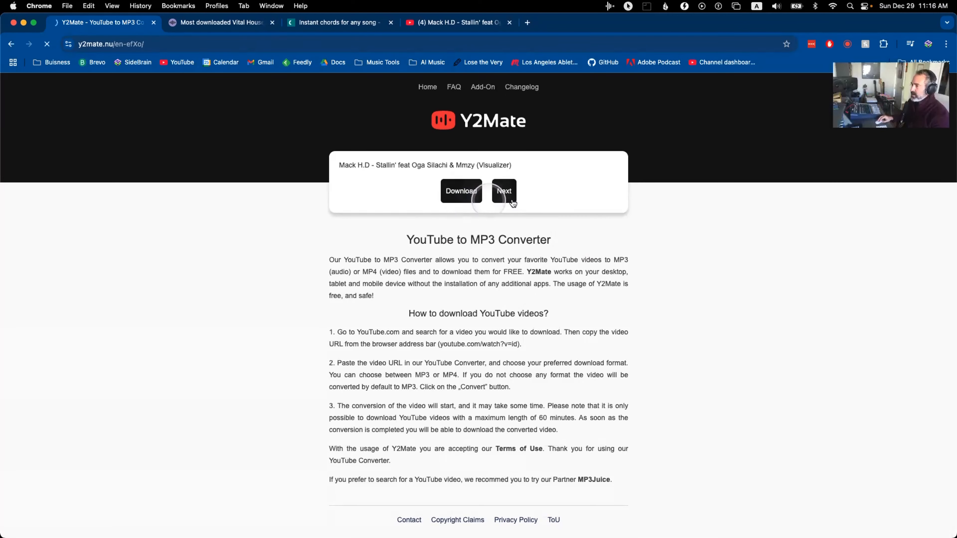
pyautogui.click(911, 43)
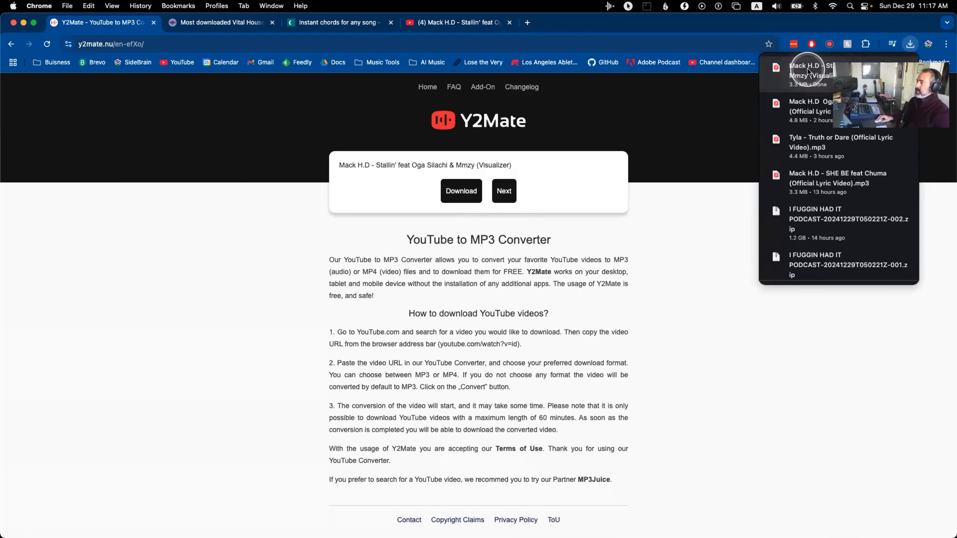
pyautogui.click(712, 194)
# Step: Switch to Ultimate Vocal Remover and move its window clear of the screen's edge
pyautogui.press('super+Tab')
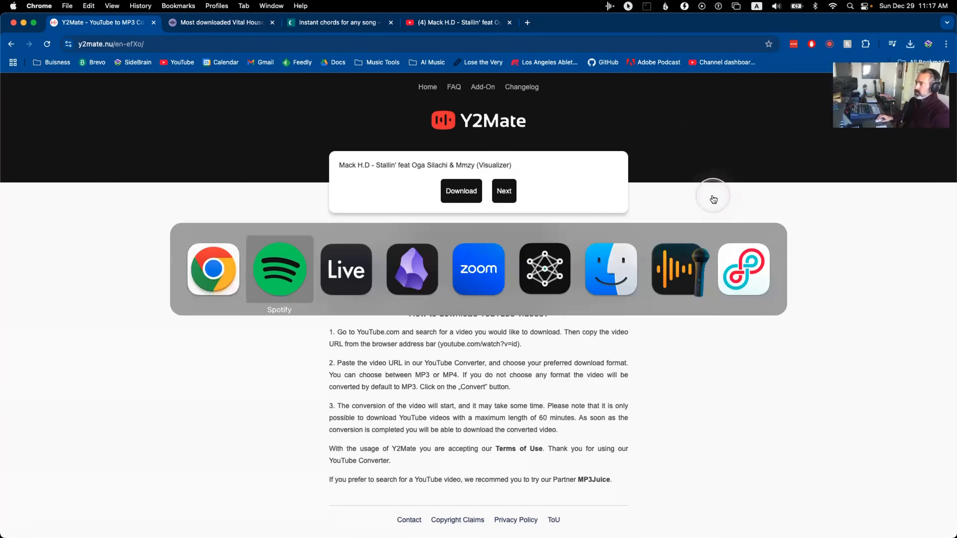
pyautogui.press('super+Tab')
pyautogui.press('super+Tab')
pyautogui.press('super+Tab')
pyautogui.press('super+Tab')
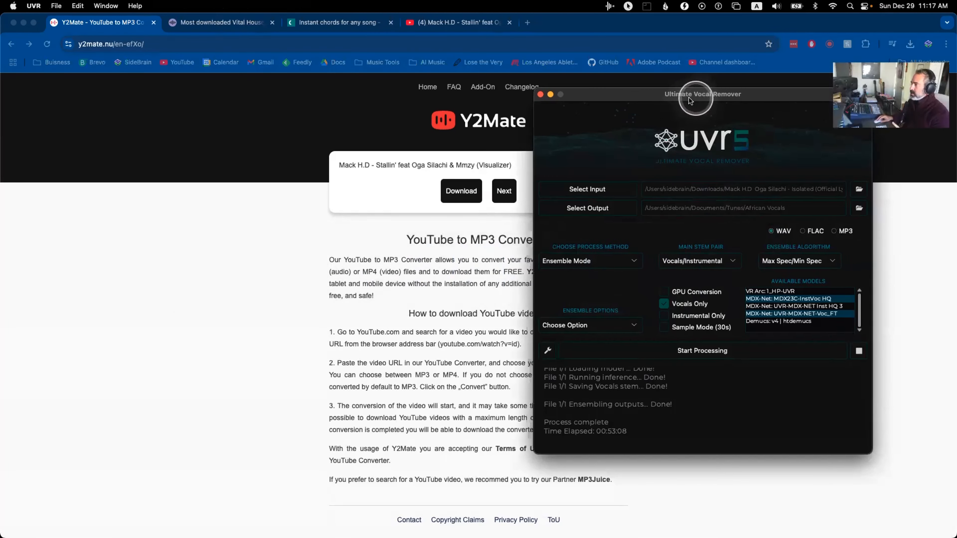
pyautogui.moveTo(689, 100); pyautogui.dragTo(613, 101)
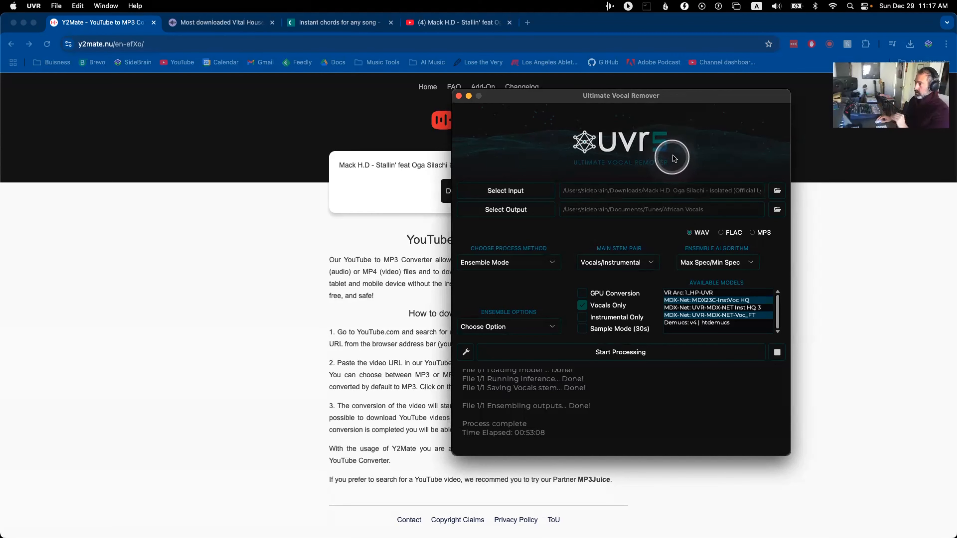
# Step: Open the Settings Guide's Download Center beside the main window and list the downloadable MDX-Net models
pyautogui.click(467, 353)
pyautogui.moveTo(627, 99); pyautogui.dragTo(315, 100)
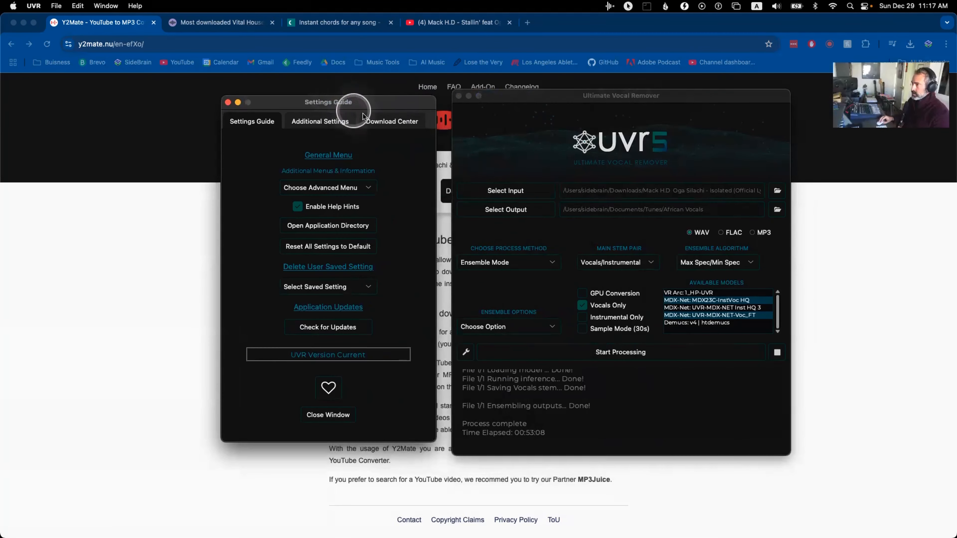
pyautogui.click(413, 124)
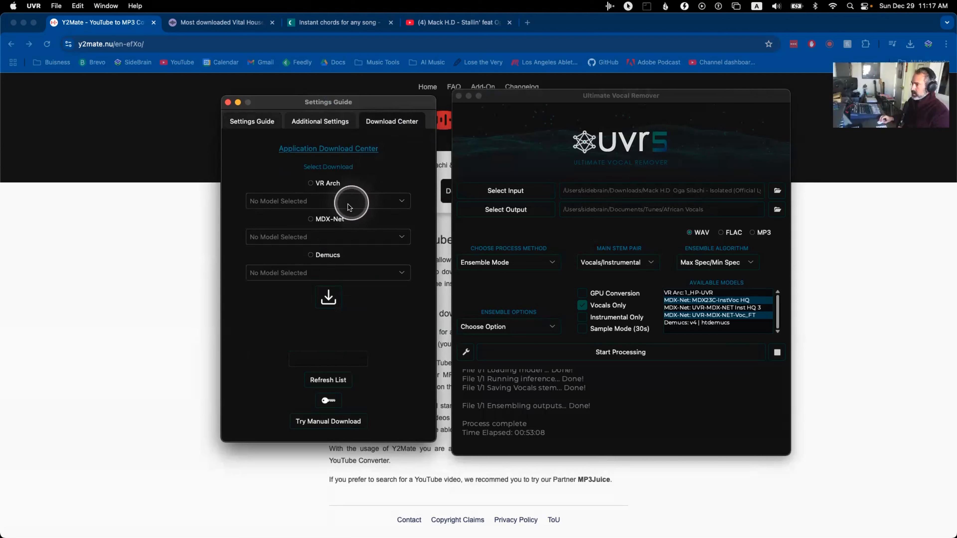
pyautogui.click(311, 222)
pyautogui.click(314, 235)
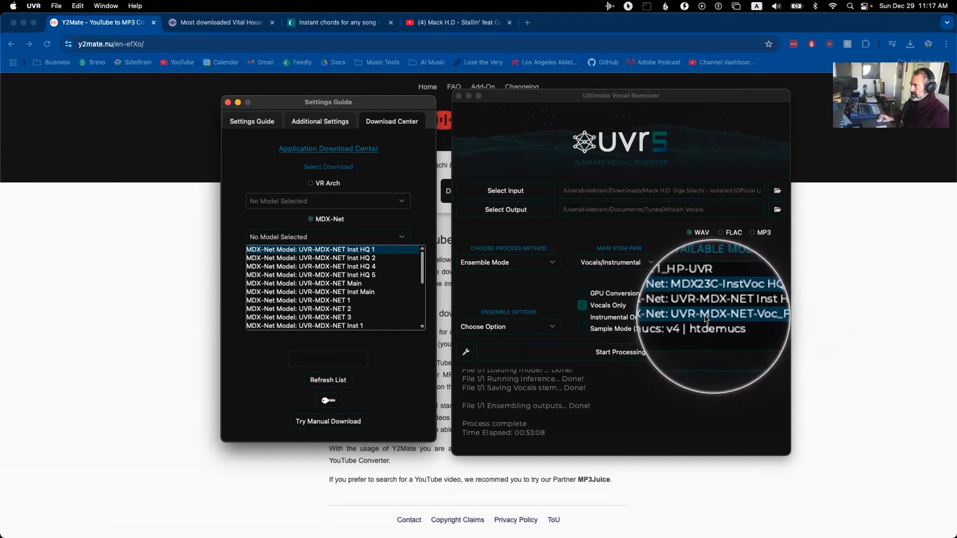
# Step: Choose Ensemble Mode as the process method and Vocals/Instrumental as the main stem pair, with Vocals Only enabled
pyautogui.click(539, 267)
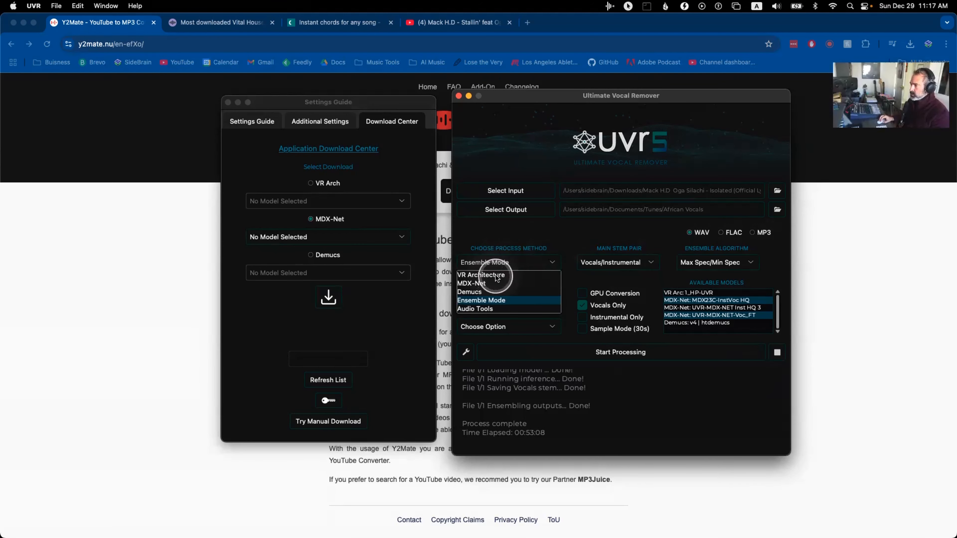
pyautogui.click(498, 301)
pyautogui.click(630, 264)
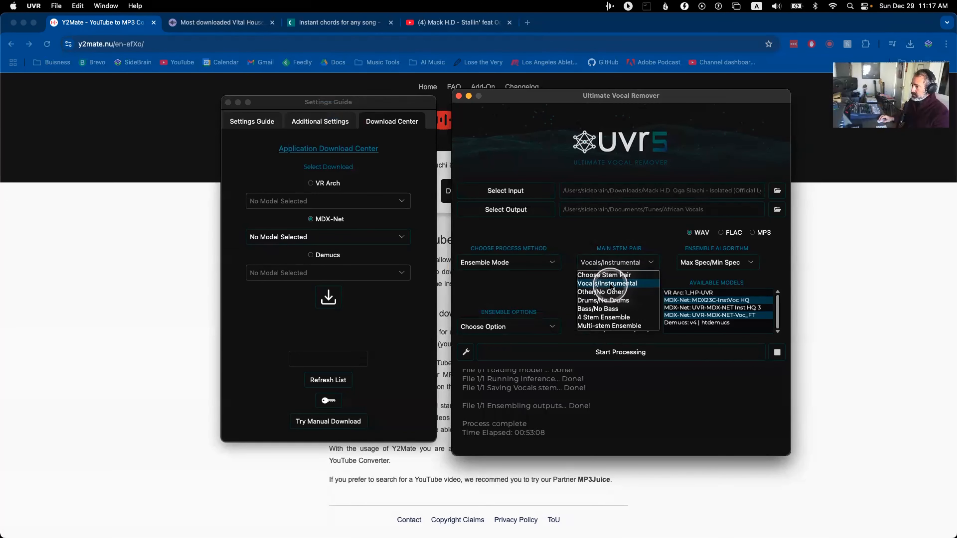
pyautogui.click(611, 285)
pyautogui.click(585, 306)
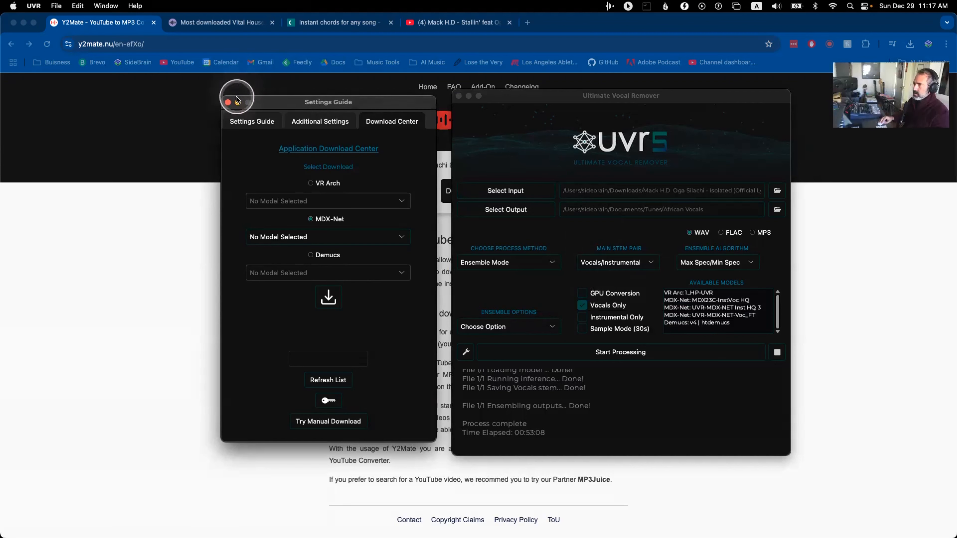
# Step: Close the Settings Guide and load the downloaded Mack H.D - Stallin' feat Oga Silachi & Mmzy (Visualizer).mp3 as the input file
pyautogui.click(228, 102)
pyautogui.moveTo(843, 532)
pyautogui.click(884, 516)
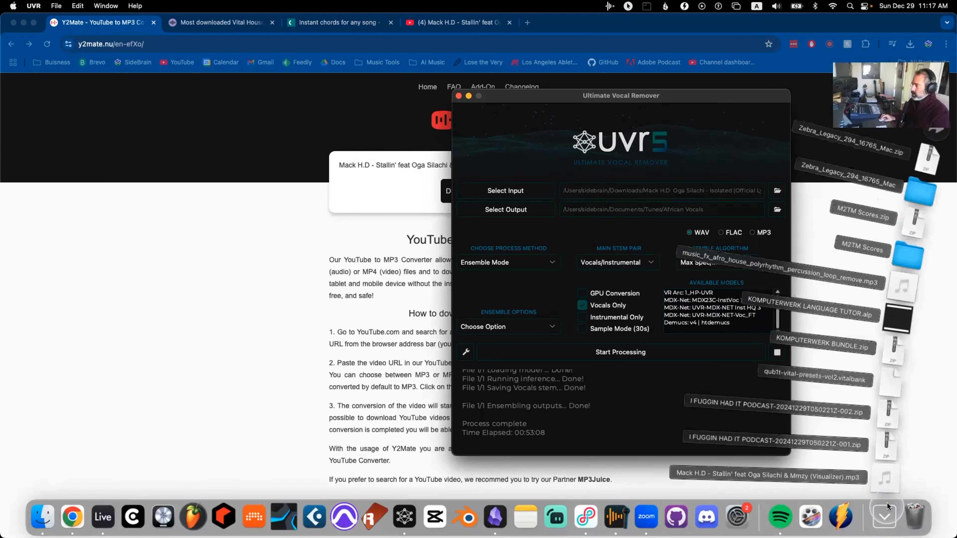
pyautogui.moveTo(897, 502); pyautogui.dragTo(633, 184)
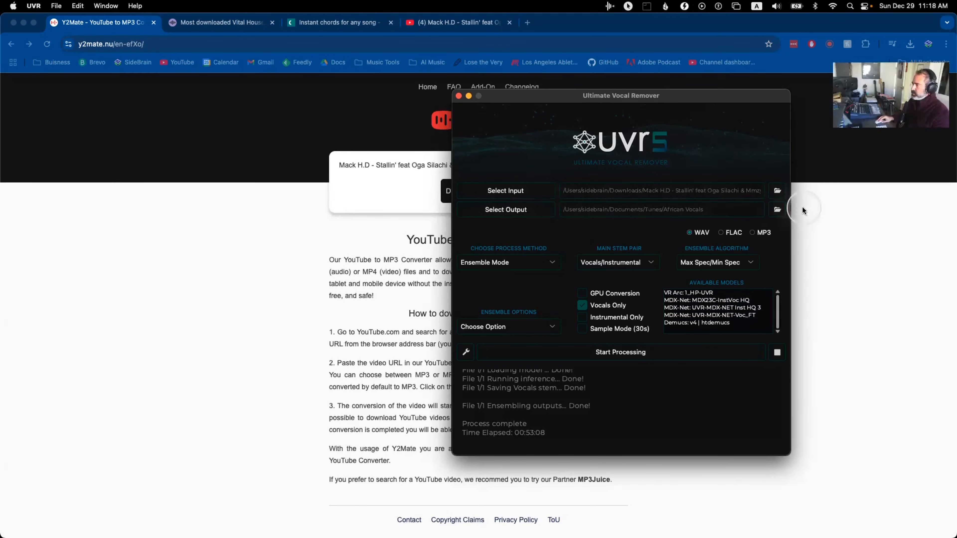
# Step: Inspect the contents of the African Vocals output folder, close it and return to the Ultimate Vocal Remover window
pyautogui.click(777, 210)
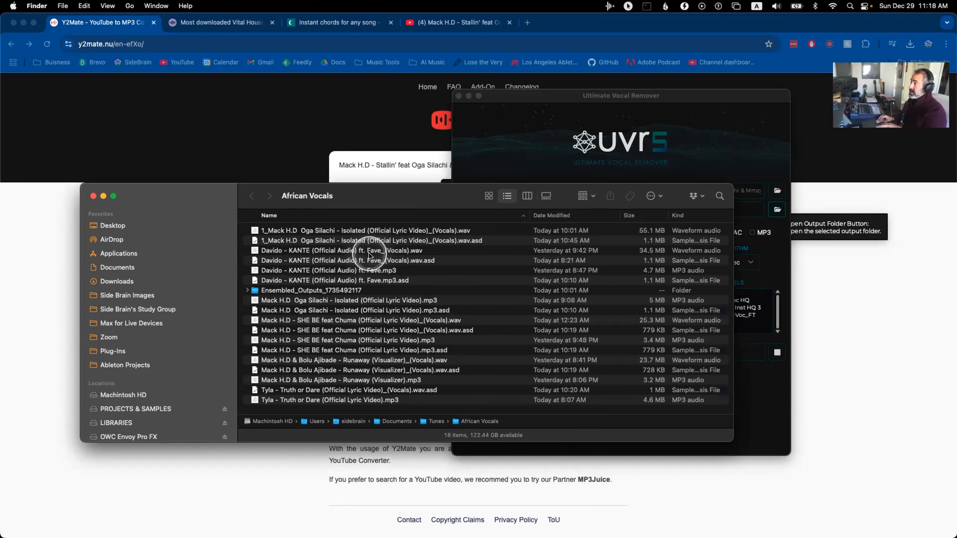
pyautogui.click(93, 195)
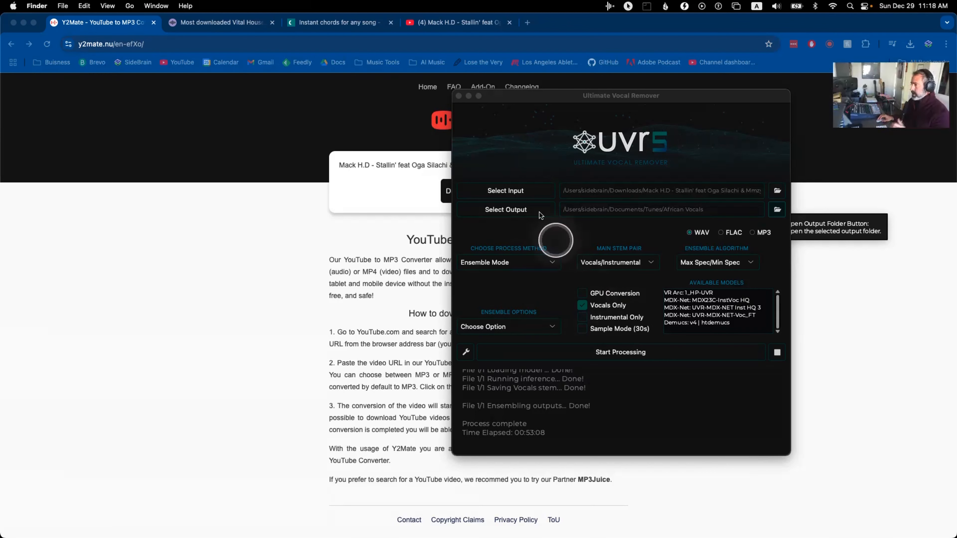
pyautogui.click(524, 97)
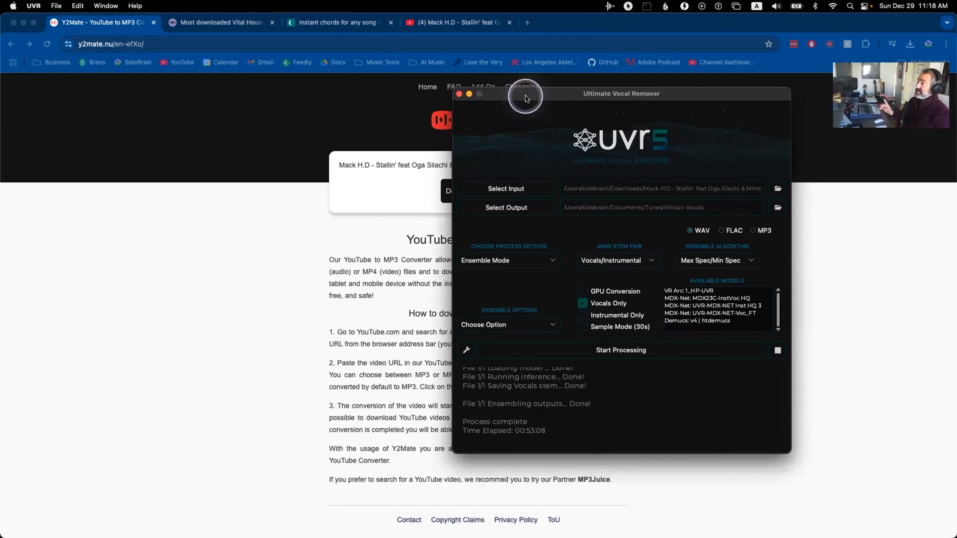
# Step: Switch to Finder and open the African Vocals folder inside Documents > Tunes in a new window
pyautogui.press('super+Tab')
pyautogui.press('super+Tab')
pyautogui.press('super+Tab')
pyautogui.press('super+Tab')
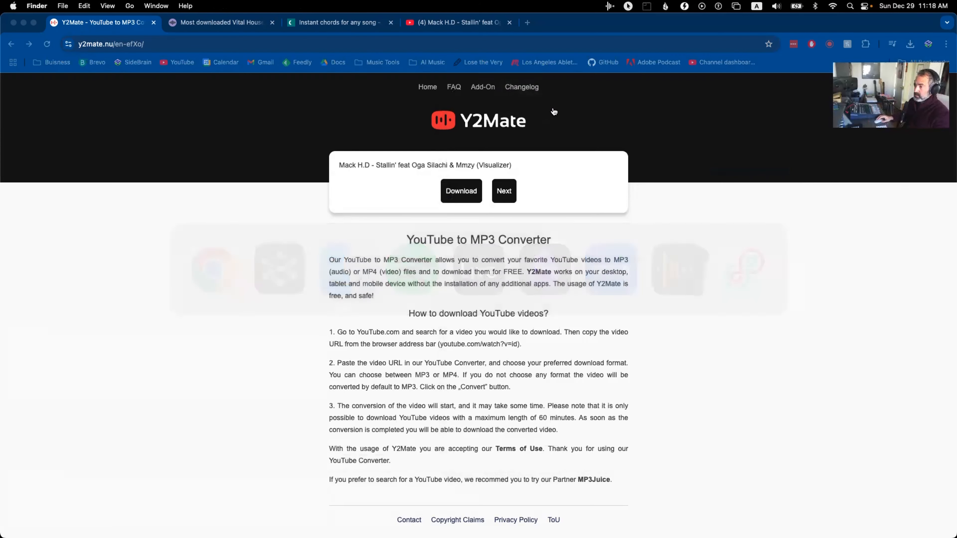
pyautogui.click(348, 177)
pyautogui.press('super+Tab')
pyautogui.press('super+Tab')
pyautogui.press('super+Tab')
pyautogui.press('super+Tab')
pyautogui.press('super+Tab')
pyautogui.press('super+Tab')
pyautogui.press('super+Tab')
pyautogui.press('super+Tab')
pyautogui.press('super+Tab')
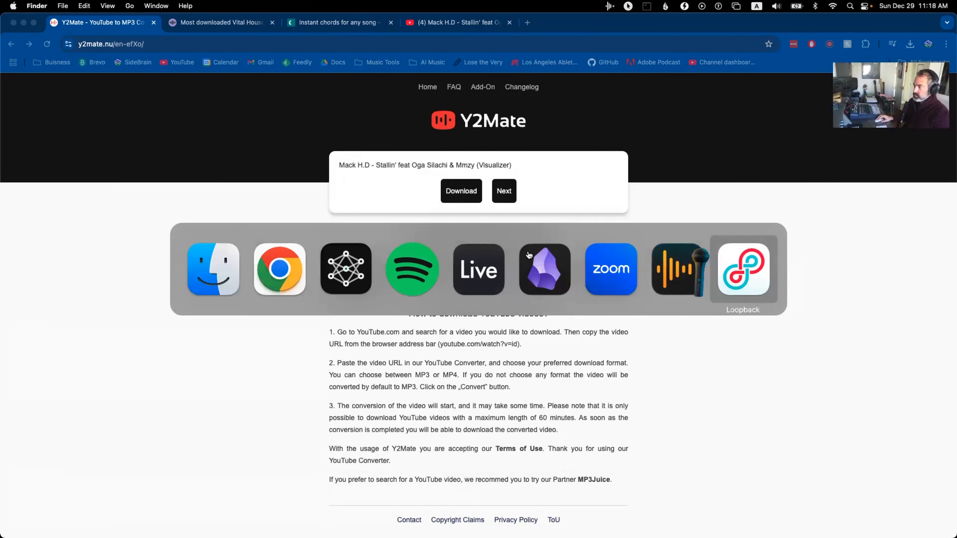
pyautogui.press('super+n')
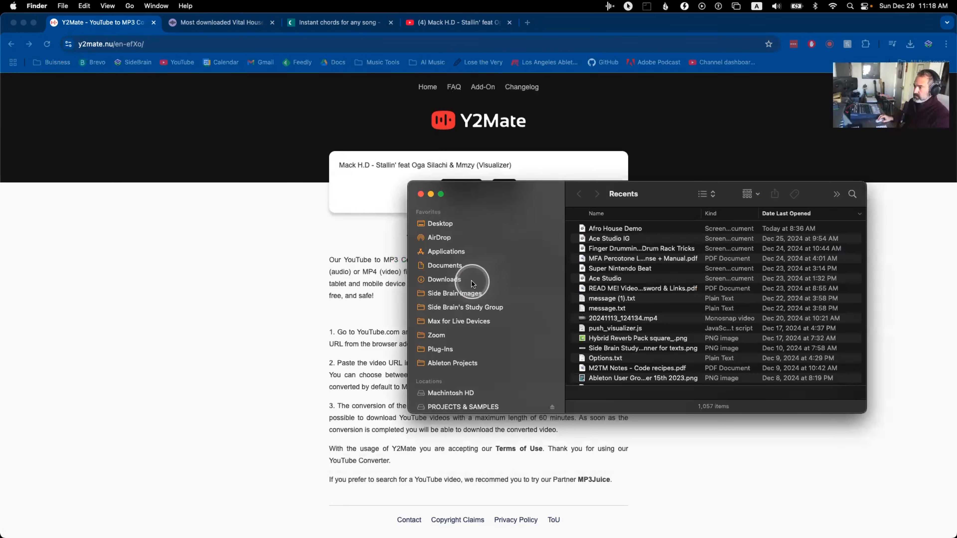
pyautogui.click(445, 266)
pyautogui.scroll(-10, 673, 283)
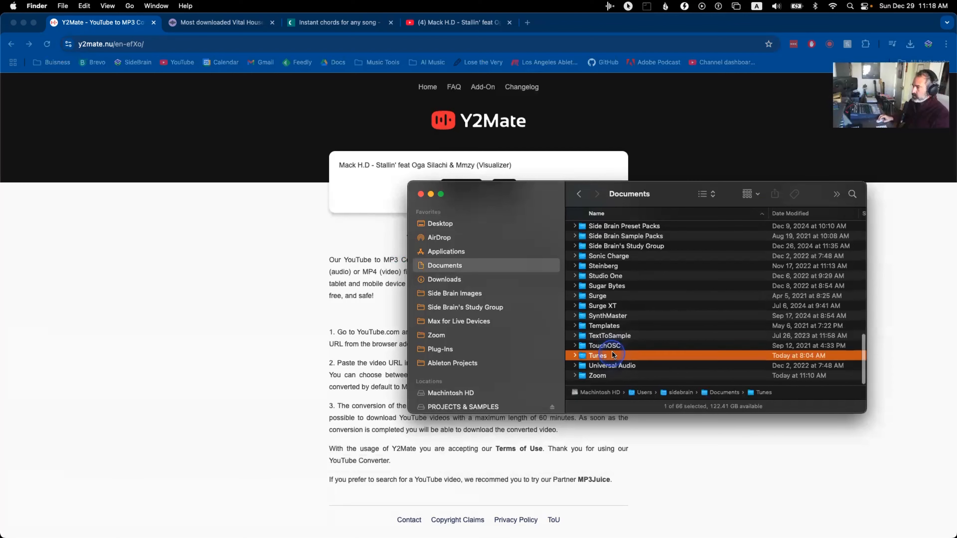
pyautogui.doubleClick(613, 354)
pyautogui.doubleClick(608, 230)
pyautogui.moveTo(549, 198); pyautogui.dragTo(373, 185)
pyautogui.click(445, 276)
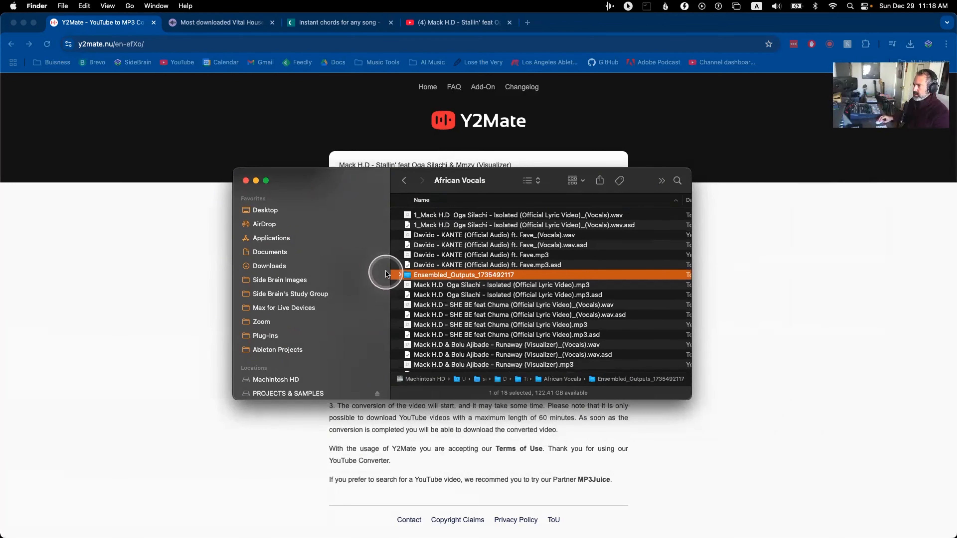
pyautogui.click(400, 275)
pyautogui.click(400, 275)
pyautogui.click(466, 274)
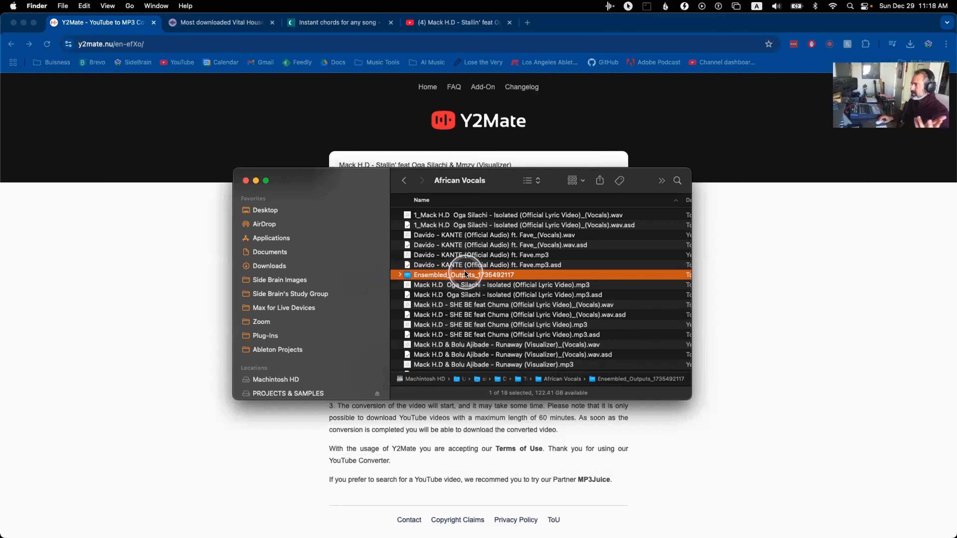
pyautogui.press('super+BackSpace')
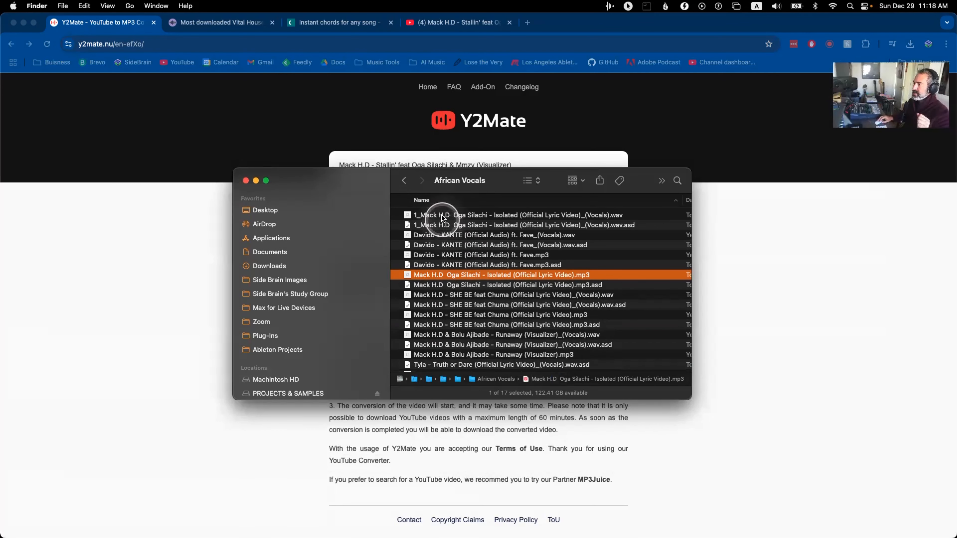
# Step: Remove the "1_" prefix from the file name of the Mack H.D Oga Silachi - Isolated vocals WAV
pyautogui.click(420, 216)
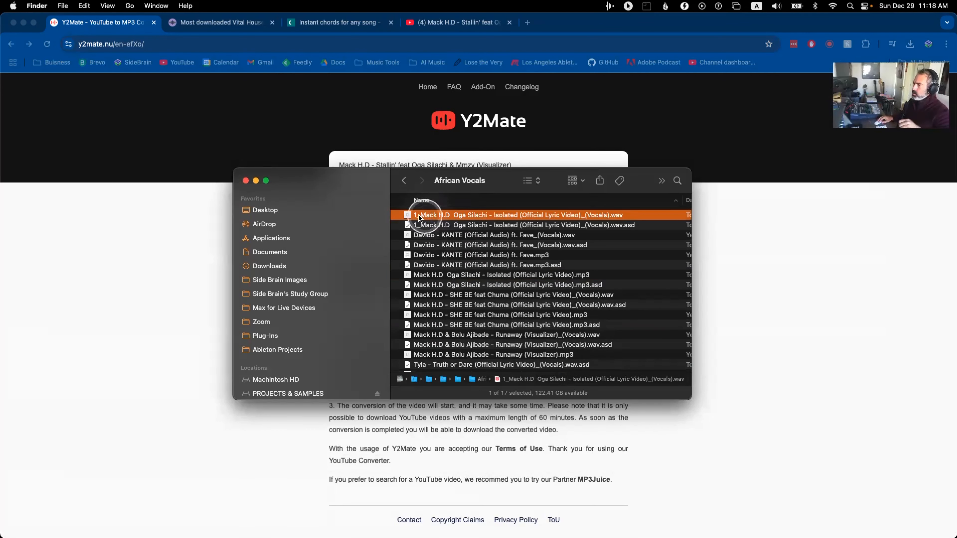
pyautogui.click(464, 221)
pyautogui.press('BackSpace')
pyautogui.press('BackSpace')
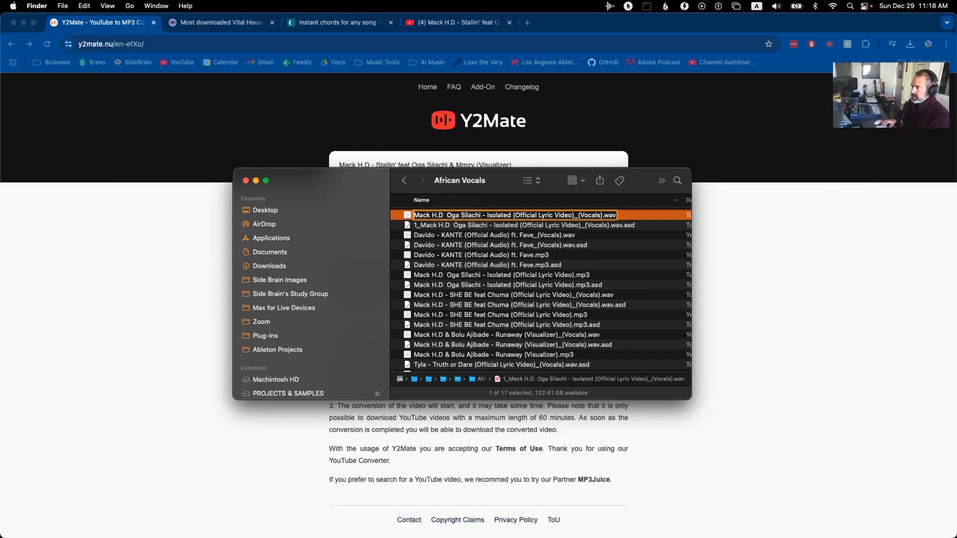
pyautogui.press('Return')
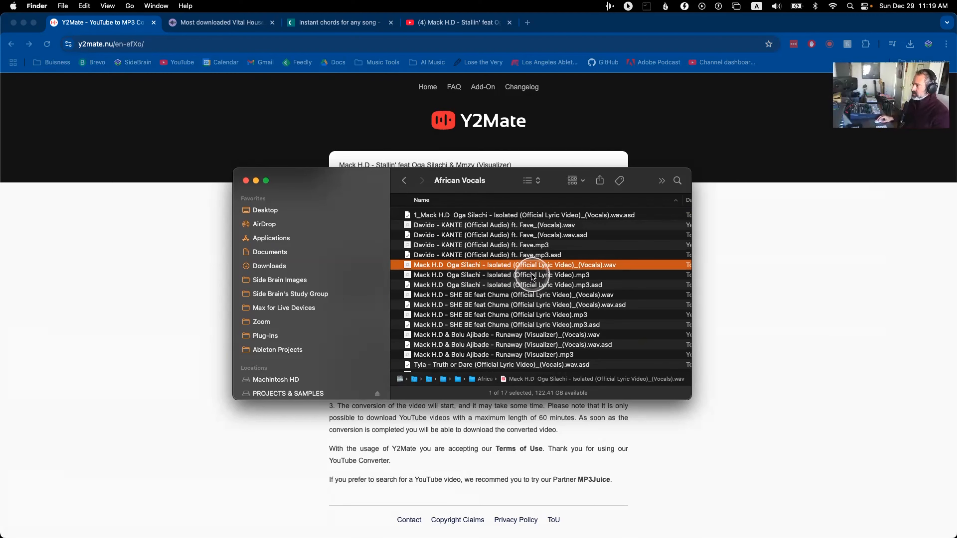
# Step: Switch to Ableton Live and start a new Live Set without saving the current one
pyautogui.press('super+Tab')
pyautogui.press('super+Tab')
pyautogui.press('super+Tab')
pyautogui.press('super+Tab')
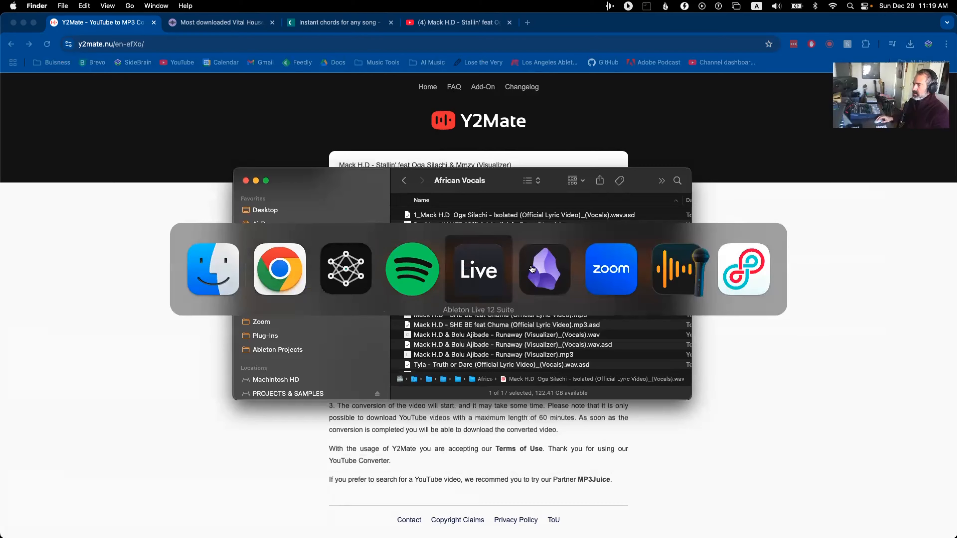
pyautogui.press('super+n')
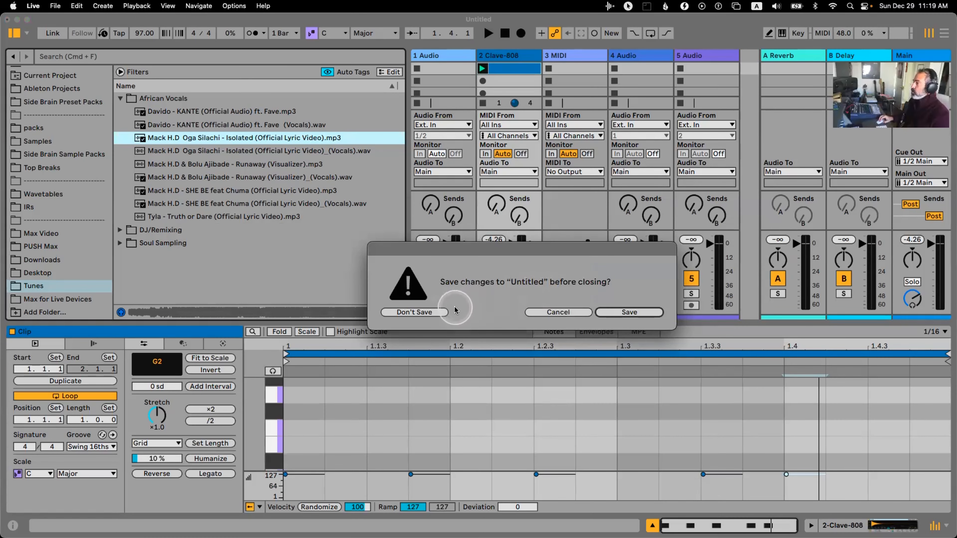
pyautogui.click(442, 313)
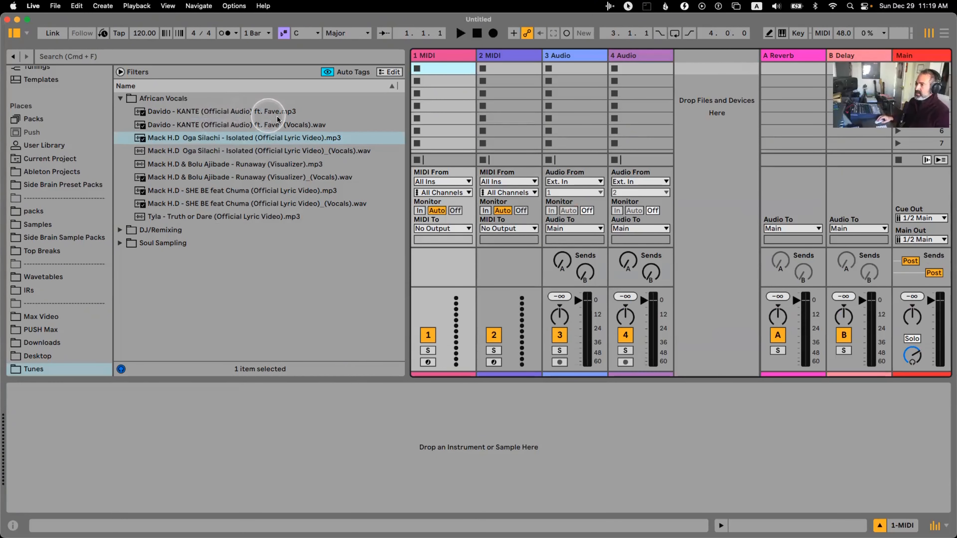
# Step: Show the Arrangement, place Davido - KANTE (Official Audio) ft. Fave.mp3 at the start of the first track and open its clip details
pyautogui.click(256, 113)
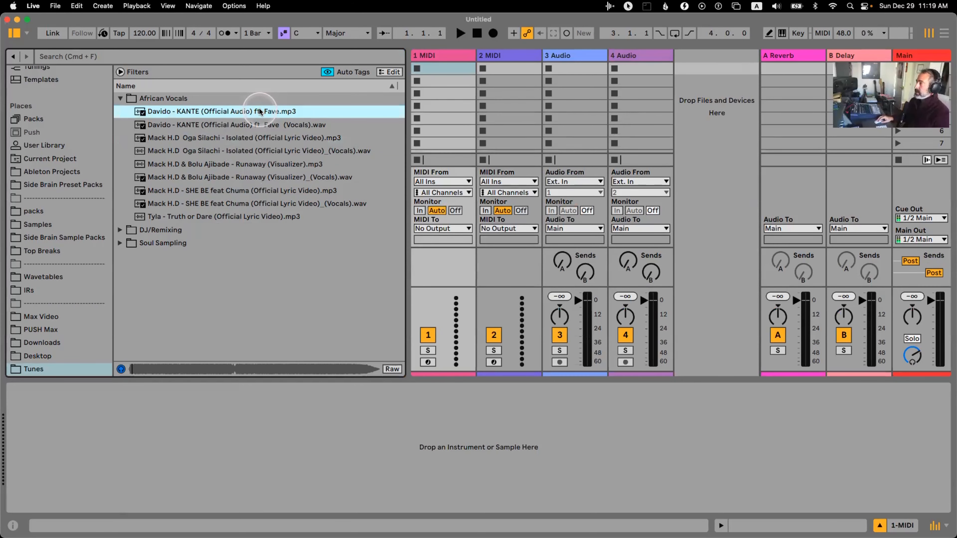
pyautogui.press('Tab')
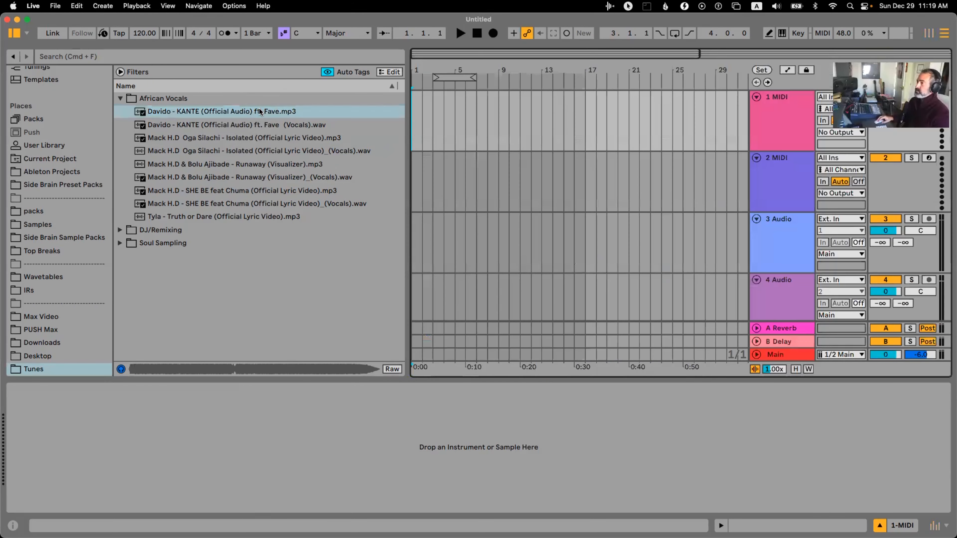
pyautogui.moveTo(252, 112); pyautogui.dragTo(416, 117)
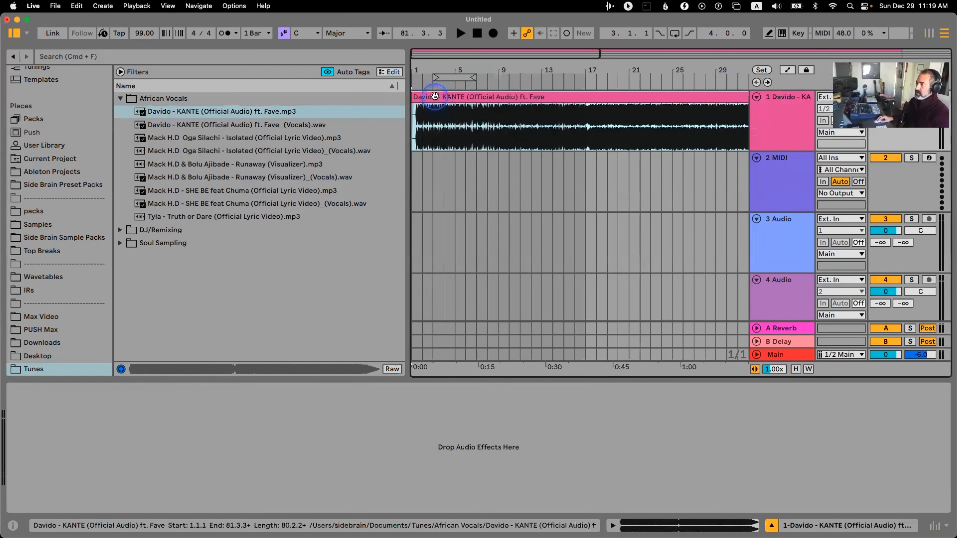
pyautogui.doubleClick(416, 117)
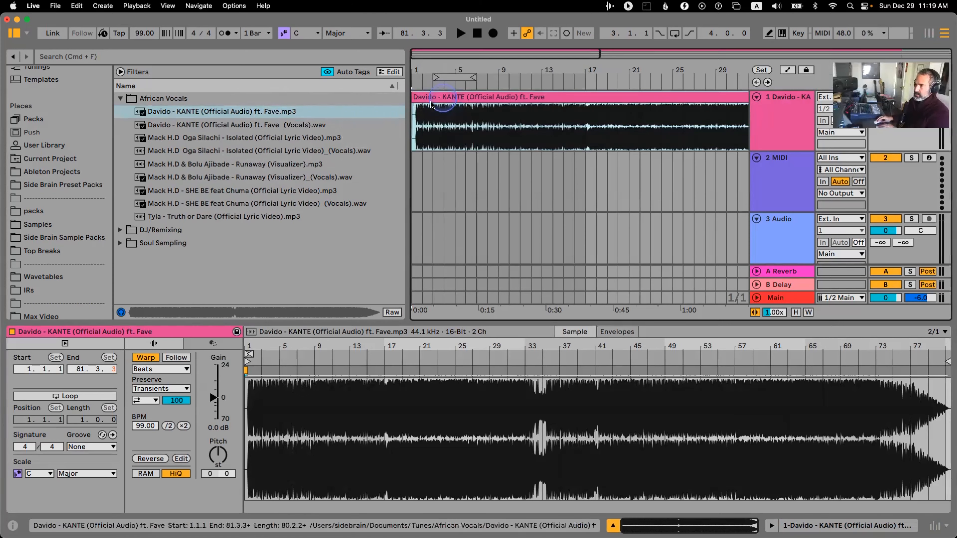
# Step: Replace the KANTE clip with Mack H.D - SHE BE feat Chuma (Official Lyric Video).mp3 at the start of the first track
pyautogui.press('Delete')
pyautogui.moveTo(182, 191); pyautogui.dragTo(420, 110)
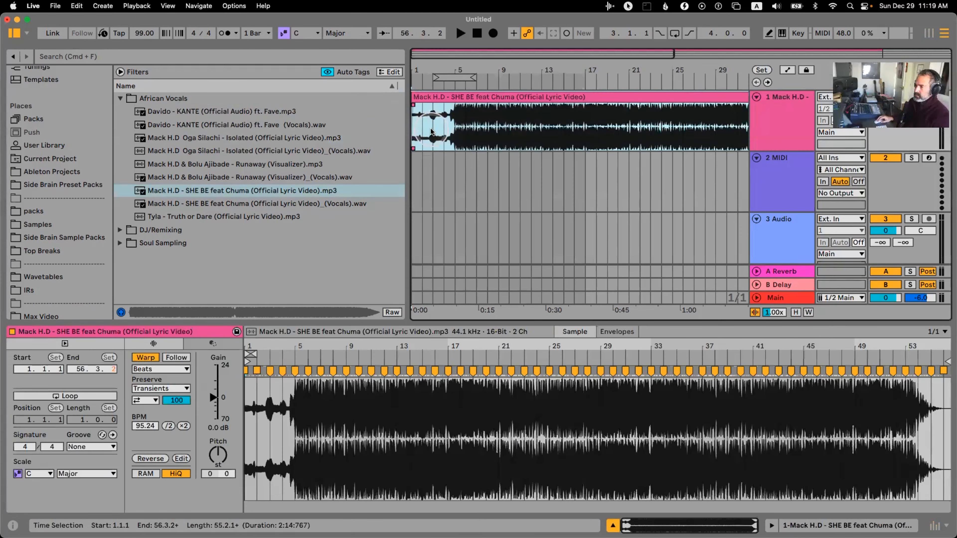
pyautogui.moveTo(418, 69); pyautogui.dragTo(476, 148)
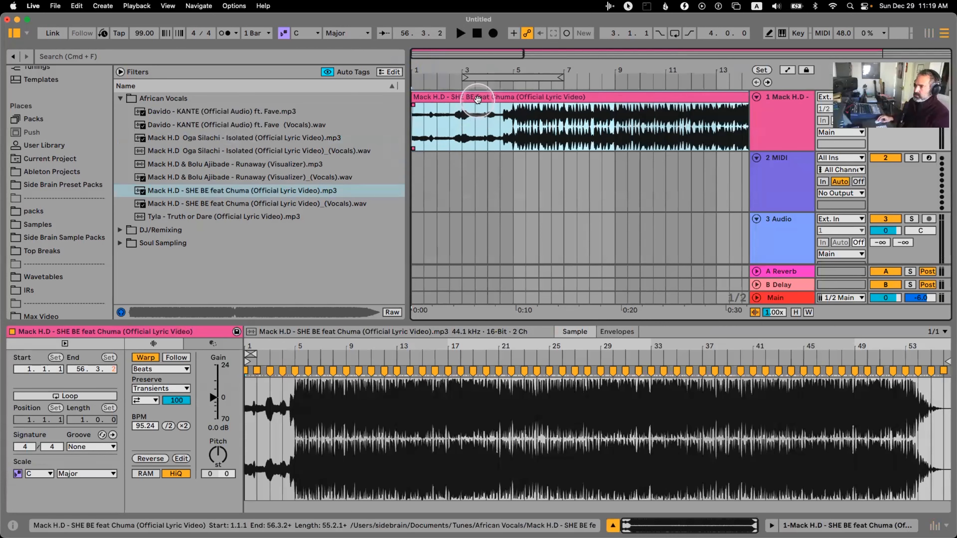
# Step: Replace the SHE BE clip with Tyla - Truth or Dare (Official Lyric Video).mp3 and set the Live Set's tempo to 116 BPM
pyautogui.press('Delete')
pyautogui.moveTo(203, 216); pyautogui.dragTo(416, 122)
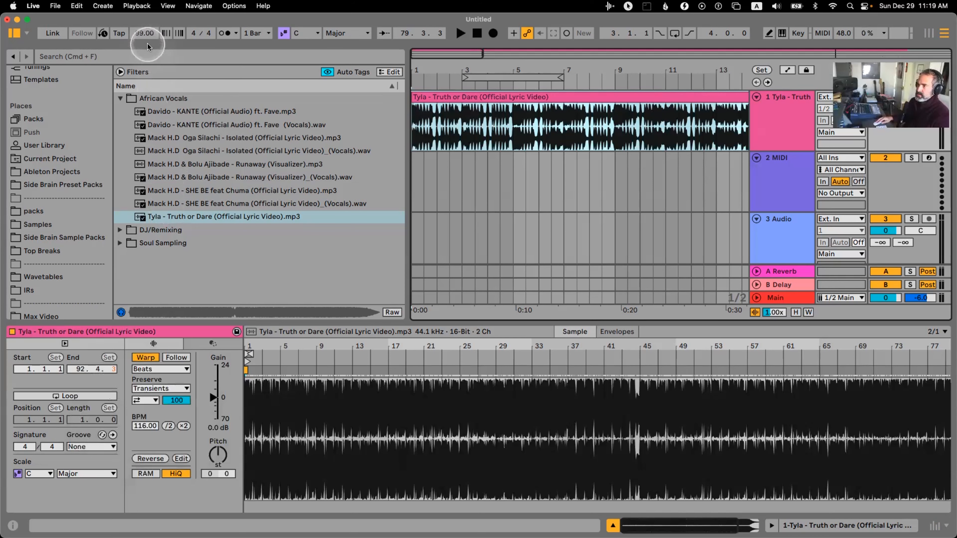
pyautogui.click(144, 34)
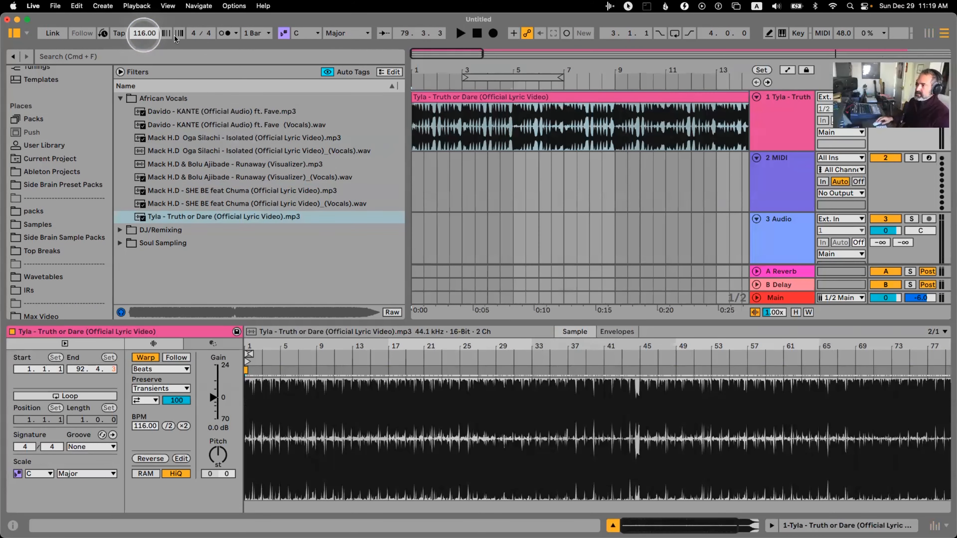
# Step: Play the Truth or Dare clip from its beginning to hear the groove, stop playback and reselect the clip
pyautogui.moveTo(422, 66); pyautogui.dragTo(413, 64)
pyautogui.press('space')
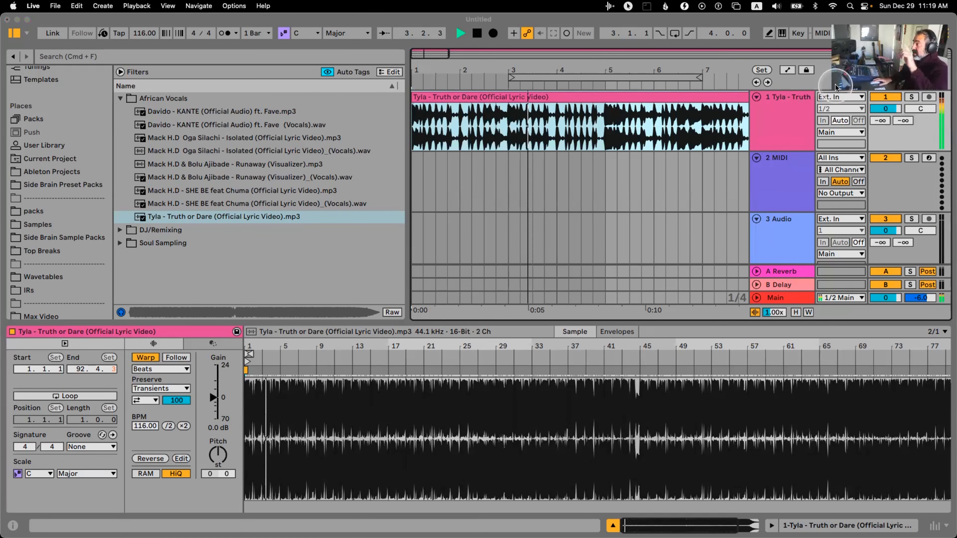
pyautogui.click(694, 133)
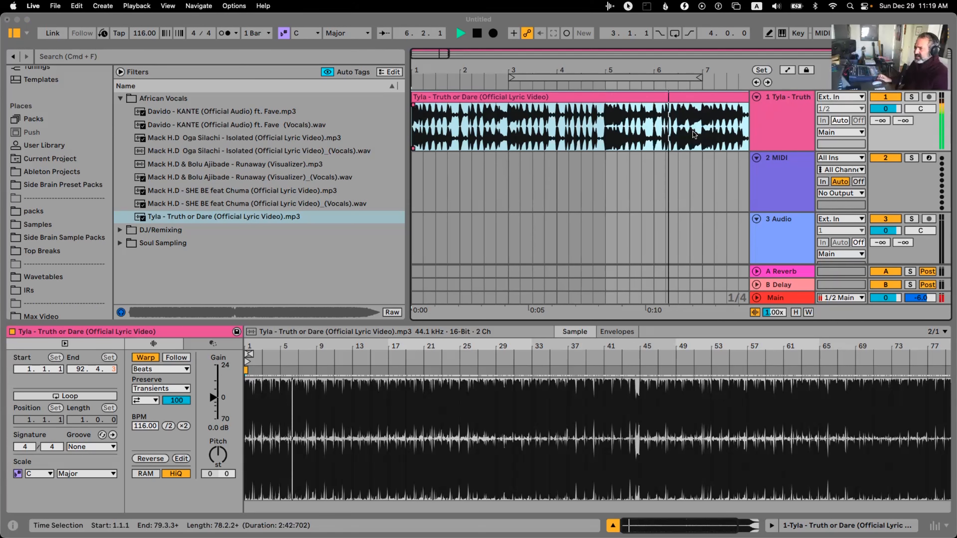
pyautogui.click(335, 158)
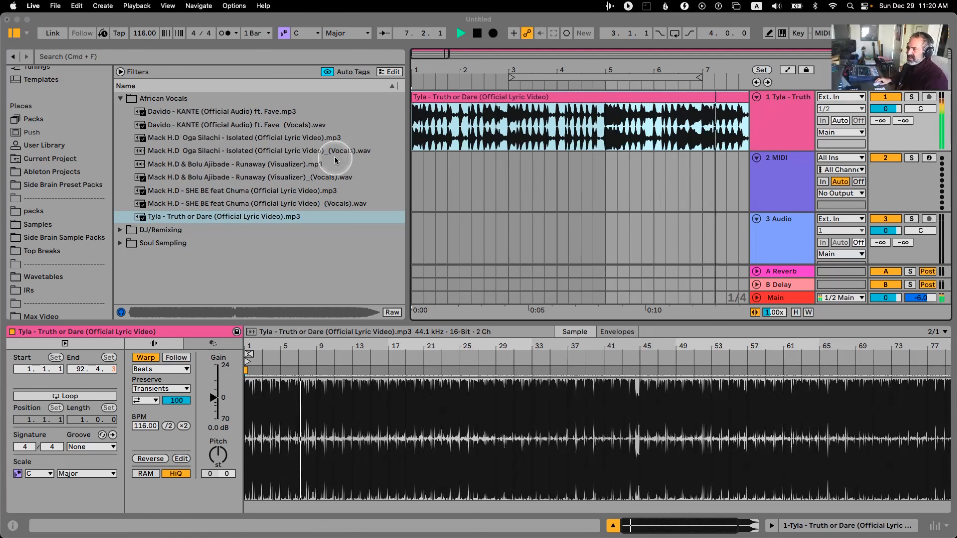
pyautogui.press('space')
pyautogui.click(473, 99)
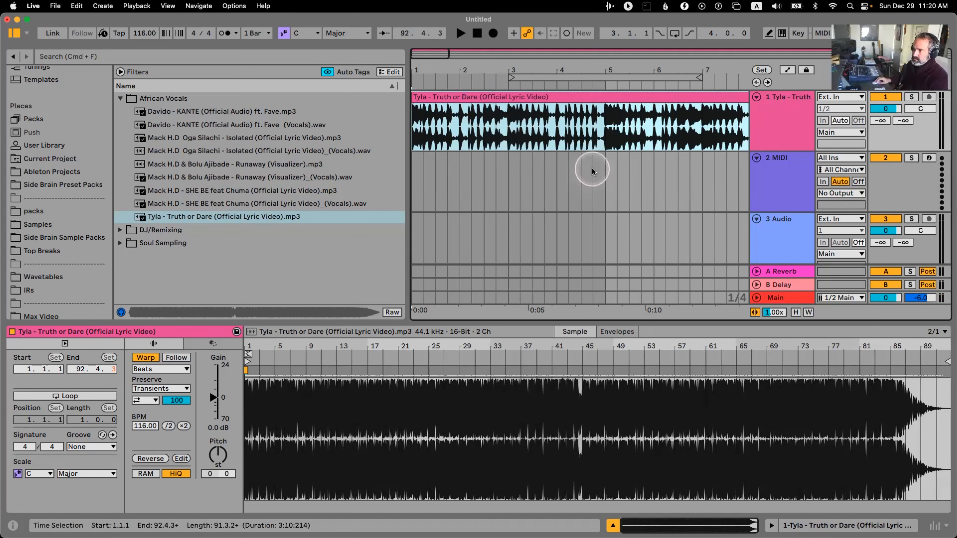
pyautogui.click(880, 516)
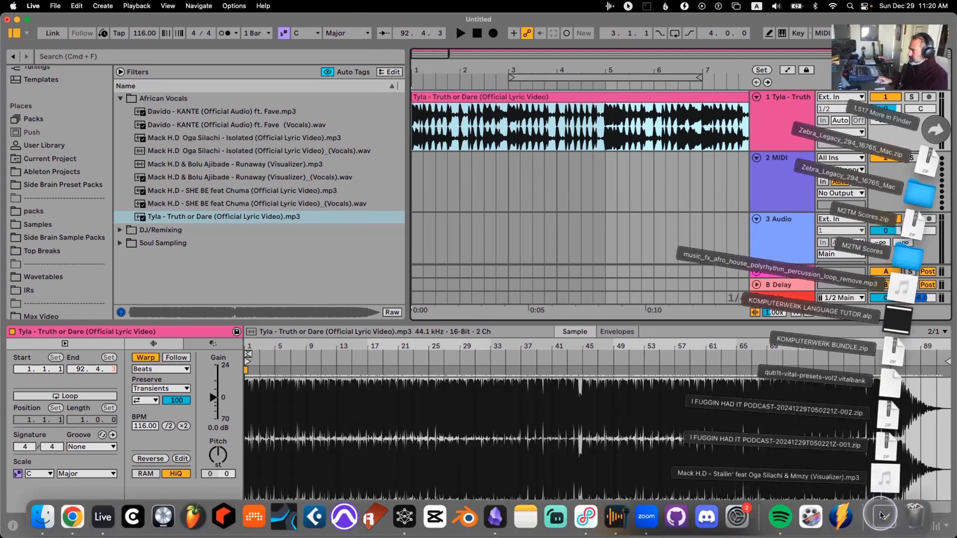
pyautogui.click(886, 517)
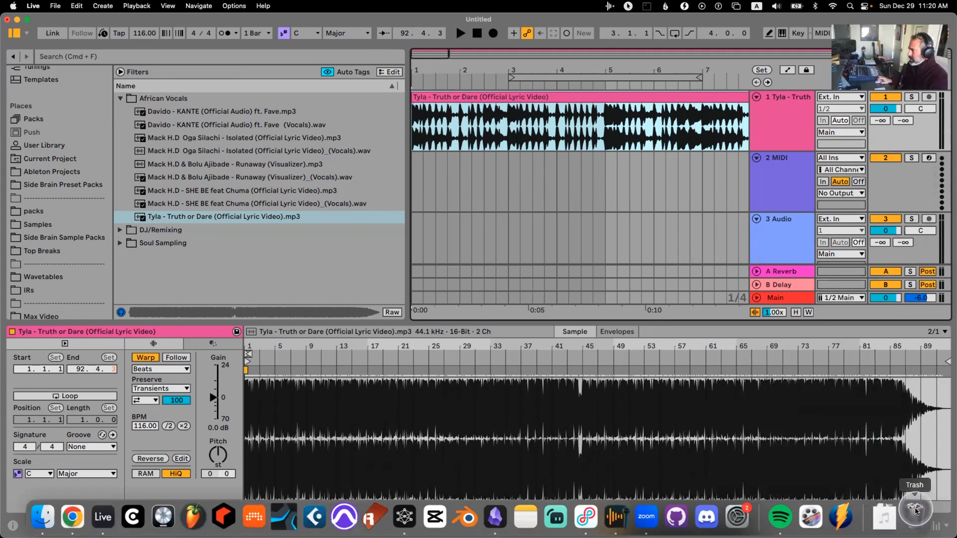
# Step: Place Davido - KANTE (Official Audio) ft. Fave.mp3 over the start of the Truth or Dare clip and set the tempo to 99 BPM
pyautogui.moveTo(481, 69); pyautogui.dragTo(479, 42)
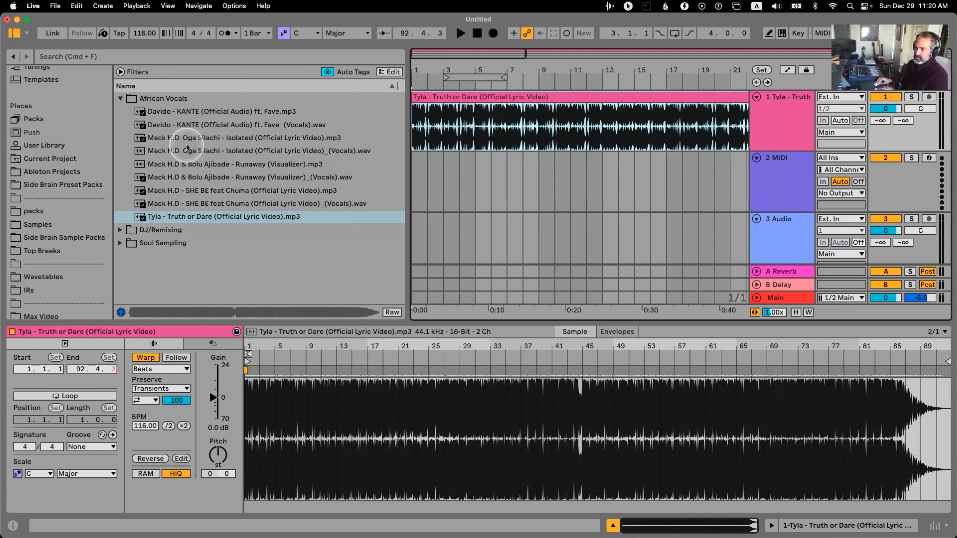
pyautogui.click(231, 112)
pyautogui.moveTo(153, 114); pyautogui.dragTo(430, 100)
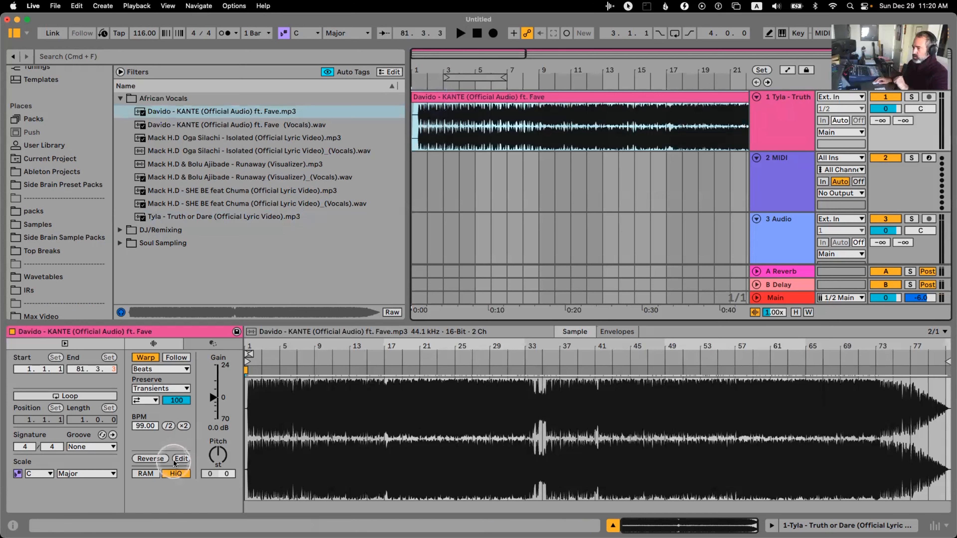
pyautogui.click(145, 33)
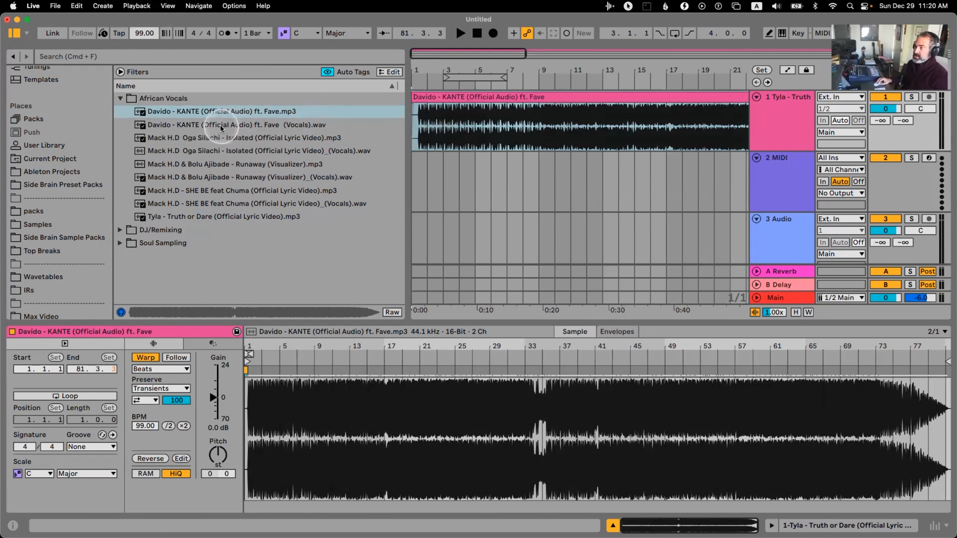
# Step: Place Davido - KANTE (Official Audio) ft. Fave_(Vocals).wav at the start of the second track and turn off its warping
pyautogui.moveTo(220, 125); pyautogui.dragTo(419, 170)
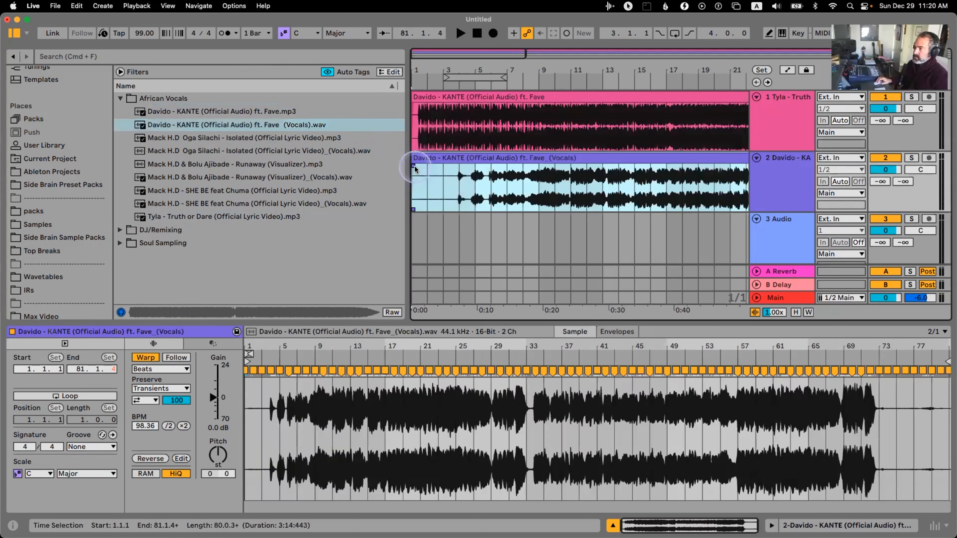
pyautogui.click(147, 358)
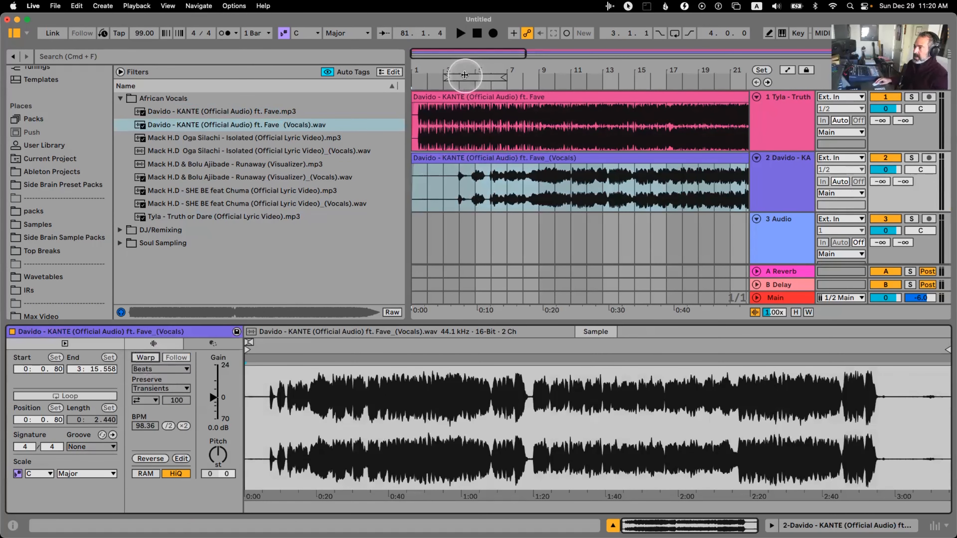
# Step: Play from about bar 7, soloing the full KANTE song and its isolated vocals in turn, and stop with both solos off
pyautogui.moveTo(464, 69); pyautogui.dragTo(455, 79)
pyautogui.click(552, 199)
pyautogui.click(546, 183)
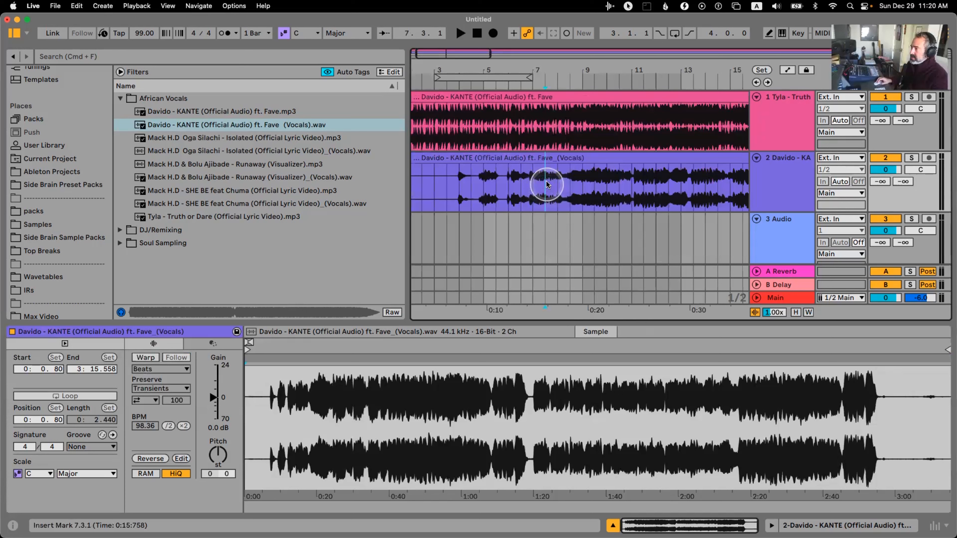
pyautogui.click(911, 97)
pyautogui.press('space')
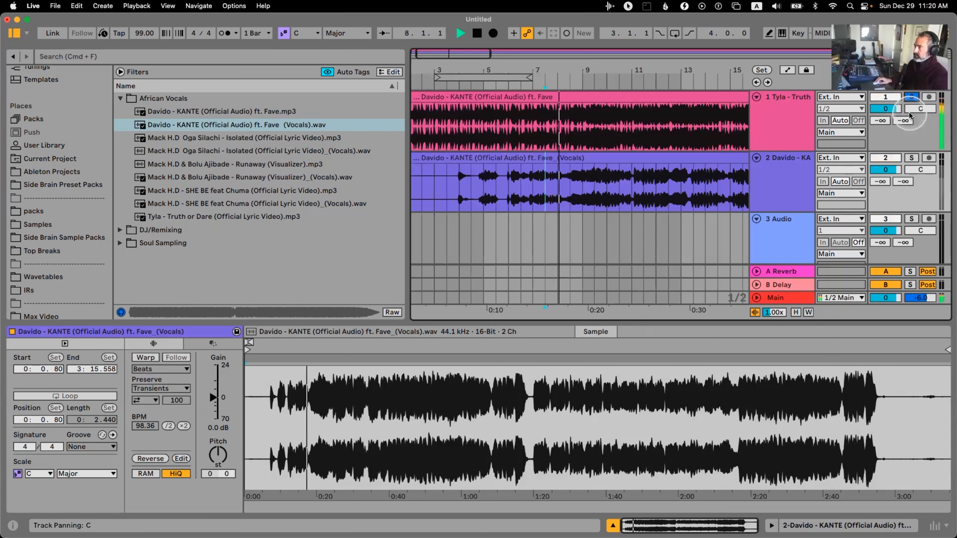
pyautogui.click(912, 158)
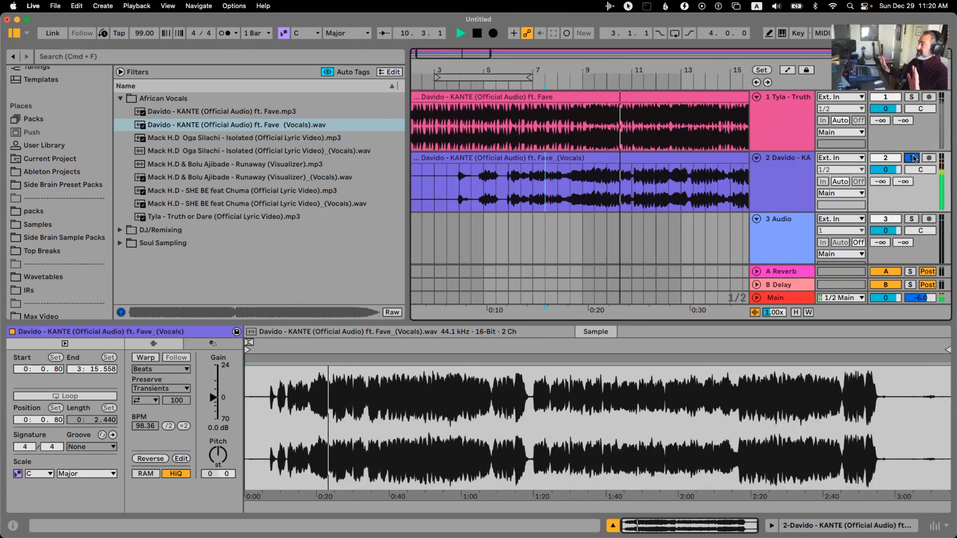
pyautogui.click(912, 158)
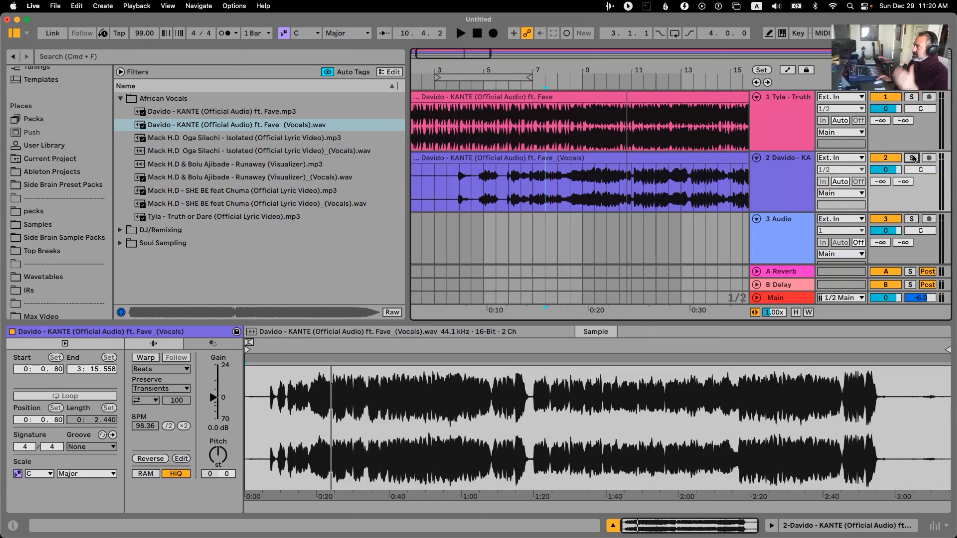
pyautogui.click(633, 183)
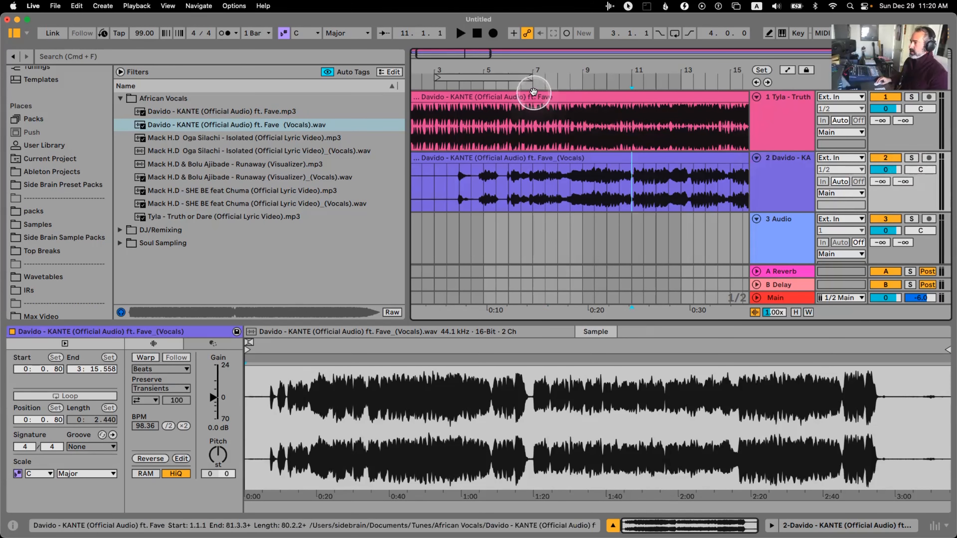
# Step: Re-enable warping on the KANTE vocals clip and set its warp mode to Pro
pyautogui.click(533, 92)
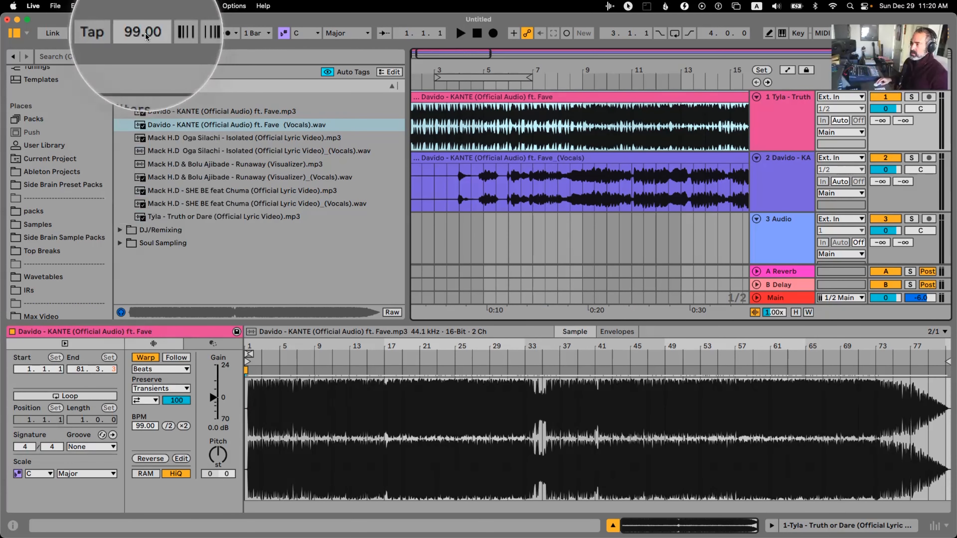
pyautogui.click(533, 153)
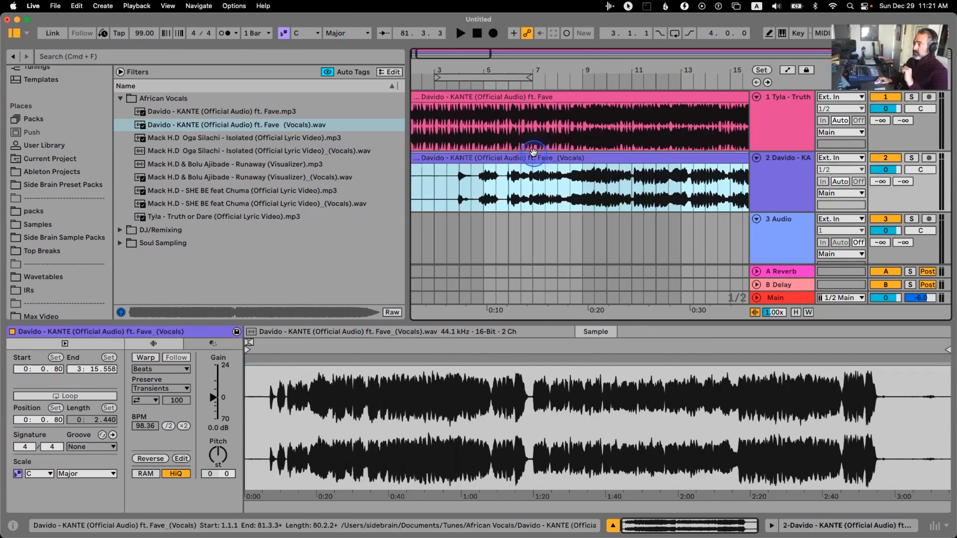
pyautogui.click(145, 357)
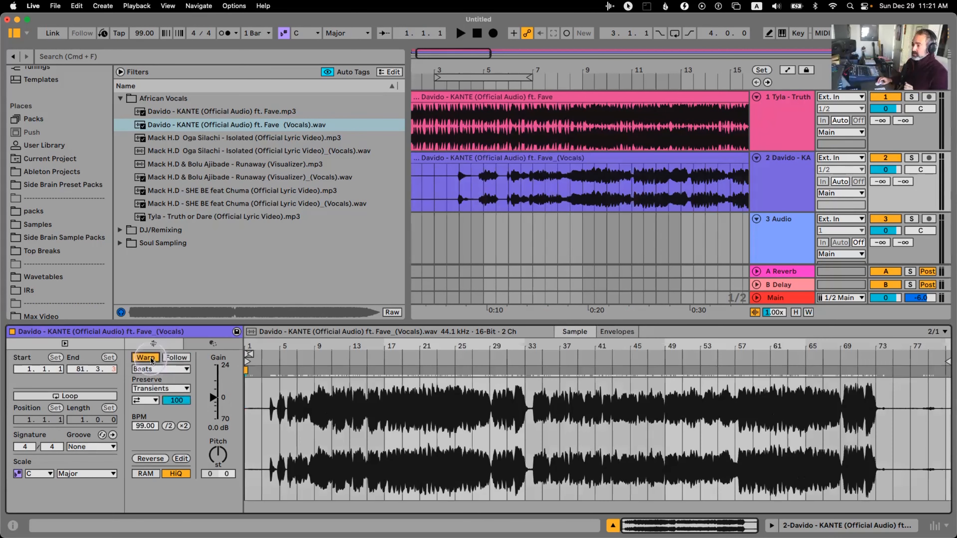
pyautogui.click(169, 369)
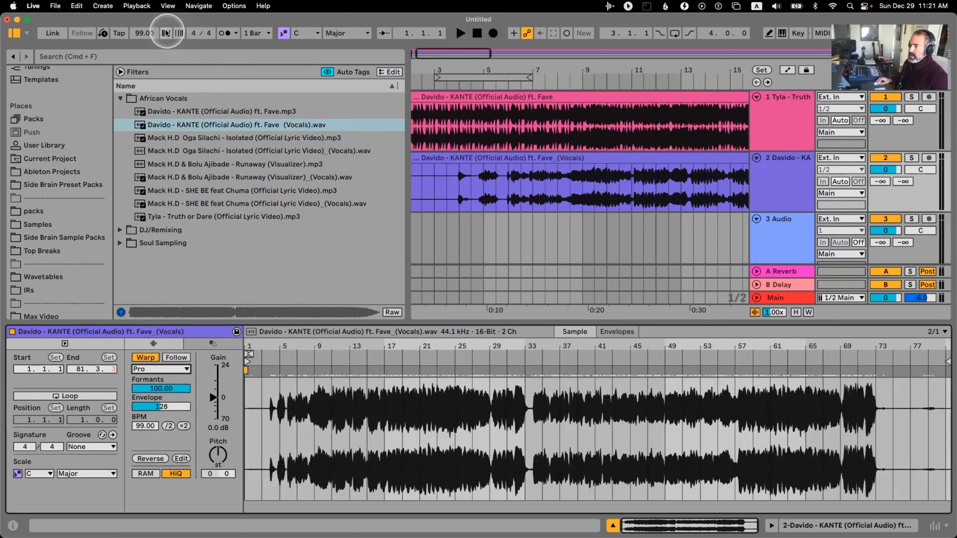
# Step: Switch to the Afro House note in Obsidian and highlight its BPM range
pyautogui.click(142, 33)
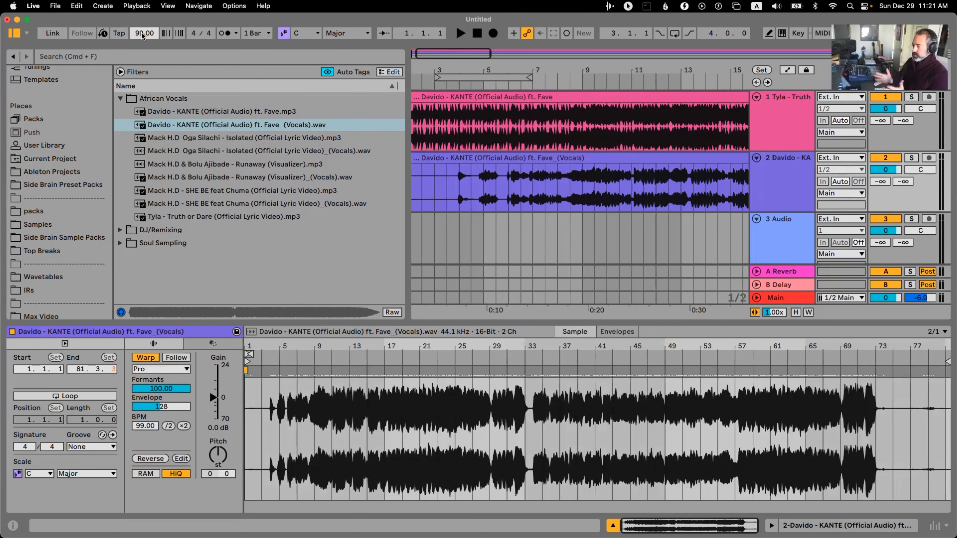
pyautogui.press('super+Tab')
pyautogui.press('super+Tab')
pyautogui.press('super+Tab')
pyautogui.press('super+Tab')
pyautogui.press('super+Tab')
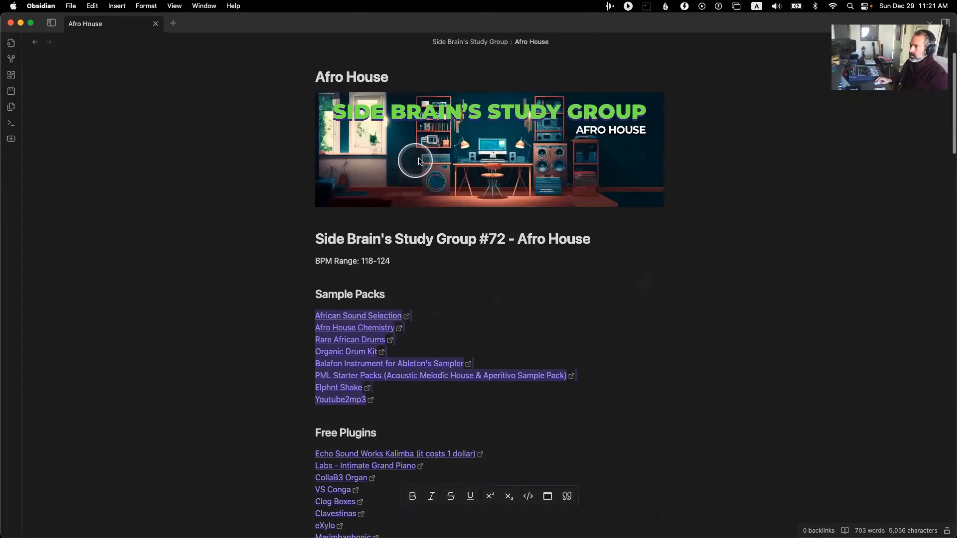
pyautogui.moveTo(391, 261); pyautogui.dragTo(362, 262)
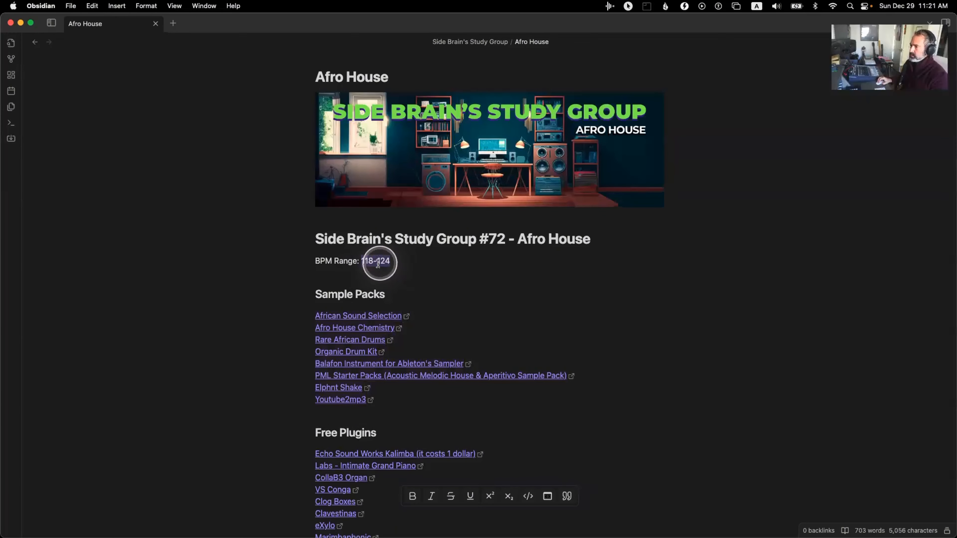
# Step: Return to Ableton Live and set the Live Set's tempo to 121 BPM
pyautogui.press('super+Tab')
pyautogui.click(140, 33)
pyautogui.write('121')
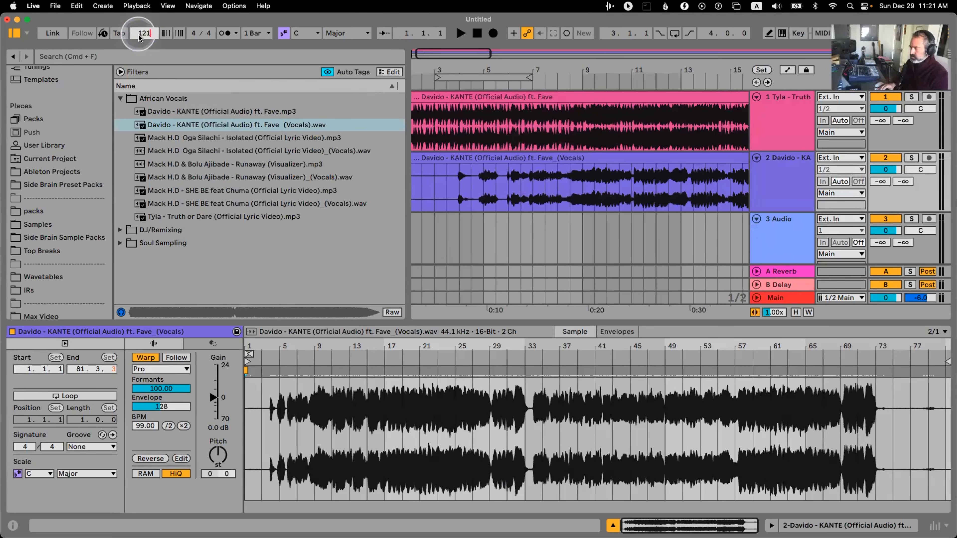
pyautogui.press('Return')
# Step: Mute the full song's track, play the KANTE vocals alone from bar 5, and stop playback
pyautogui.click(483, 184)
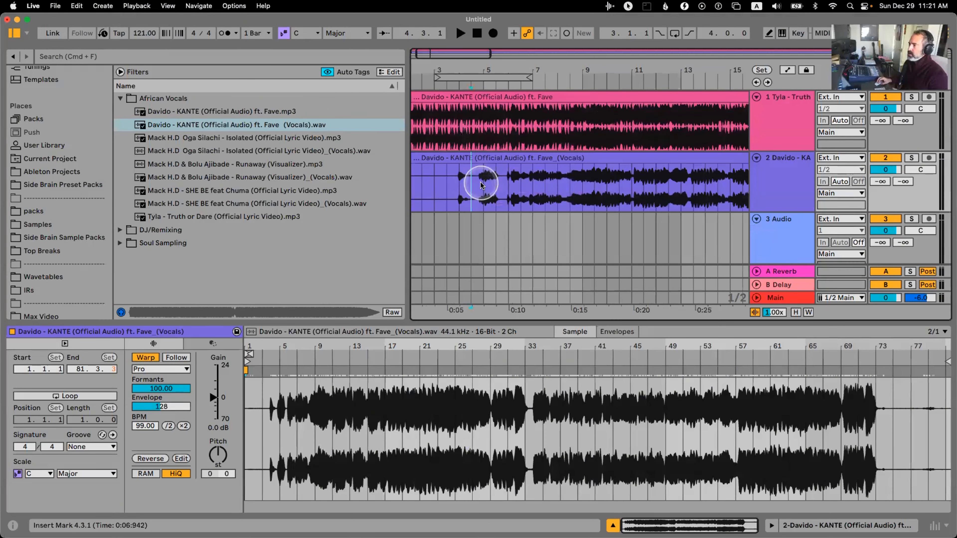
pyautogui.press('space')
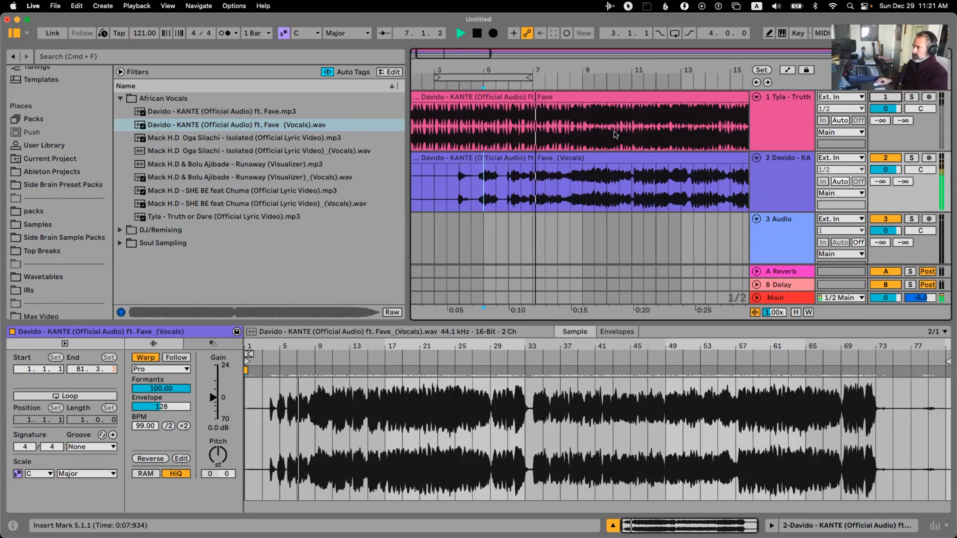
pyautogui.click(600, 169)
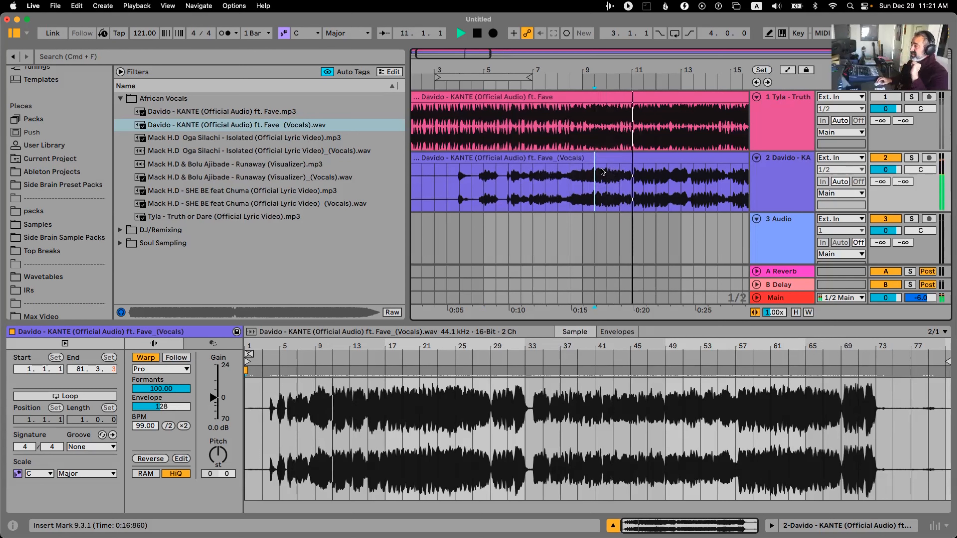
pyautogui.click(617, 166)
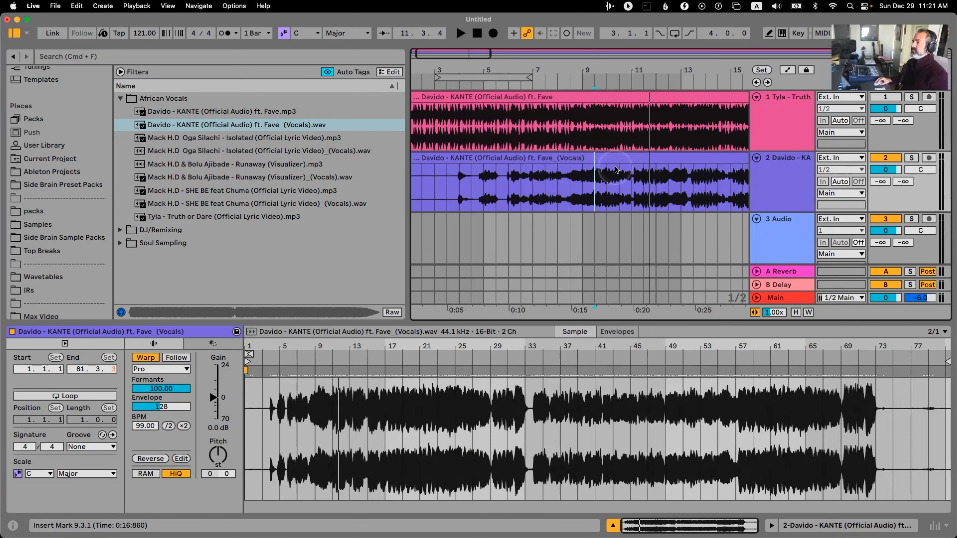
# Step: Bring up the Chordify page in Chrome, return to Ableton Live and select the full KANTE clip on the first track
pyautogui.click(626, 155)
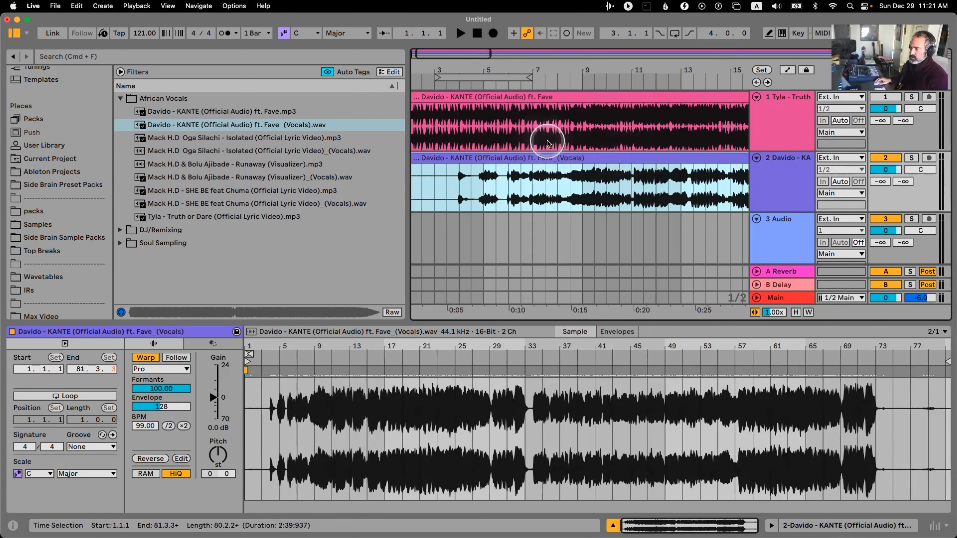
pyautogui.click(598, 100)
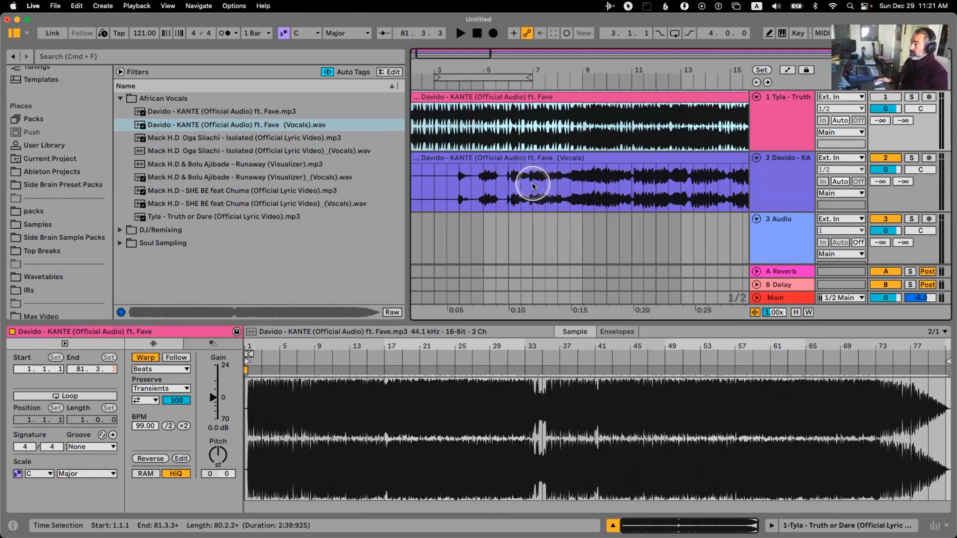
pyautogui.press('super+Tab')
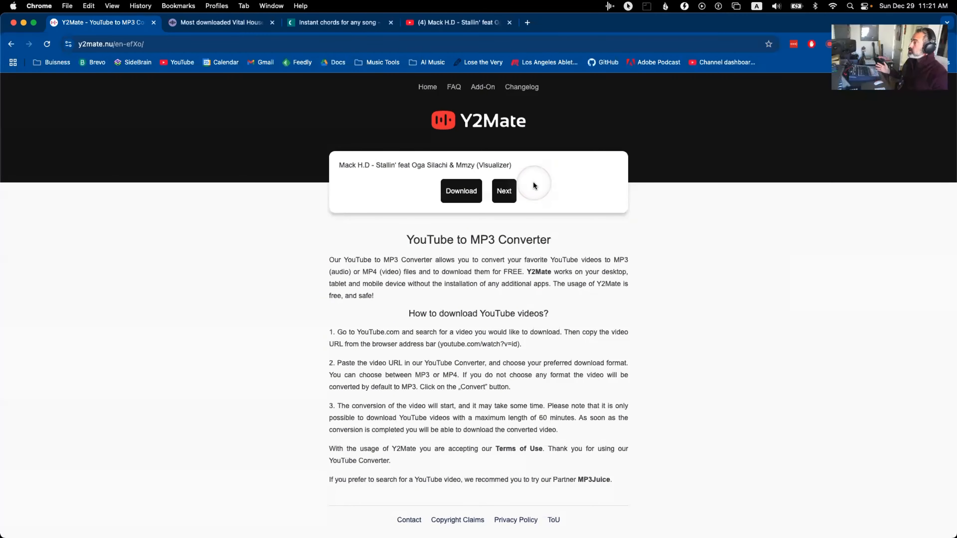
pyautogui.click(336, 23)
pyautogui.press('super+Tab')
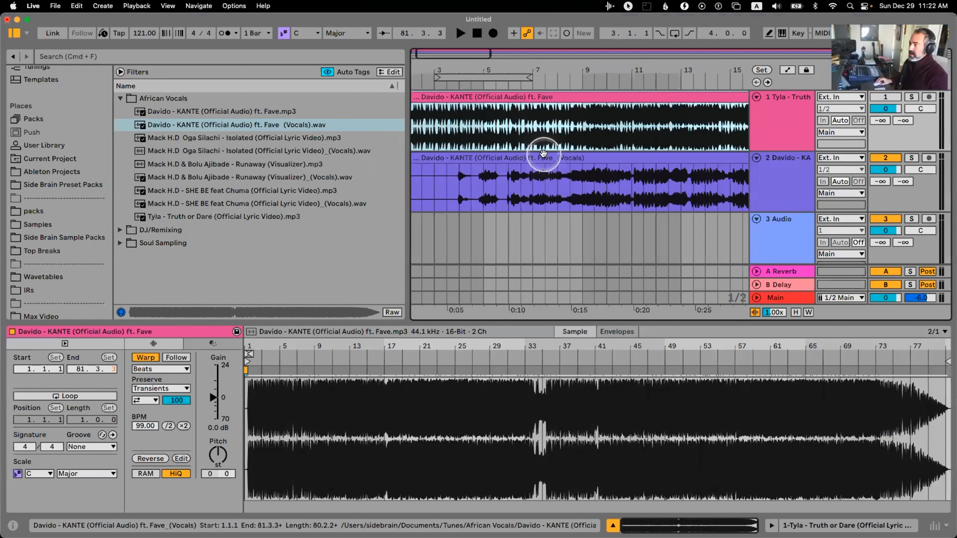
pyautogui.click(551, 128)
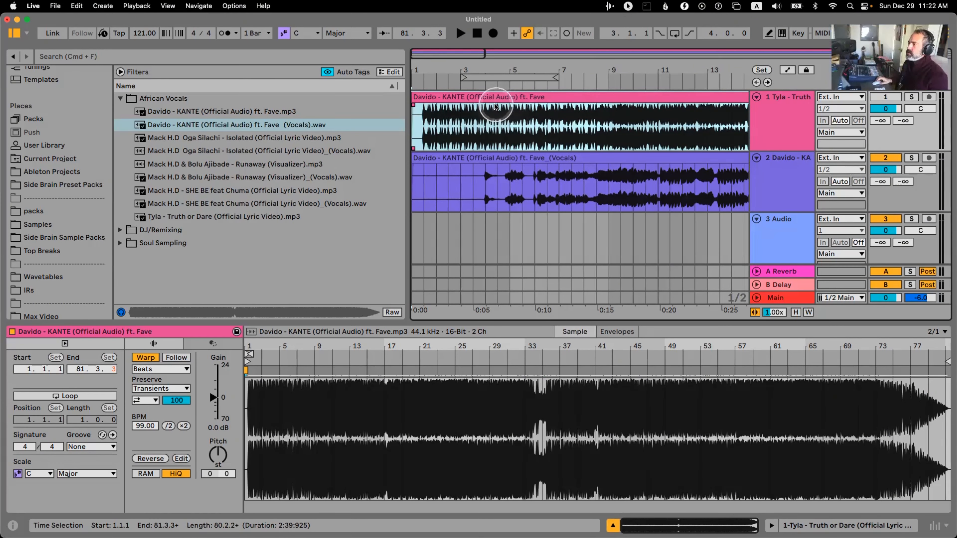
# Step: Switch to Chordify in Chrome and search for "davido kante"
pyautogui.press('super+Tab')
pyautogui.click(332, 82)
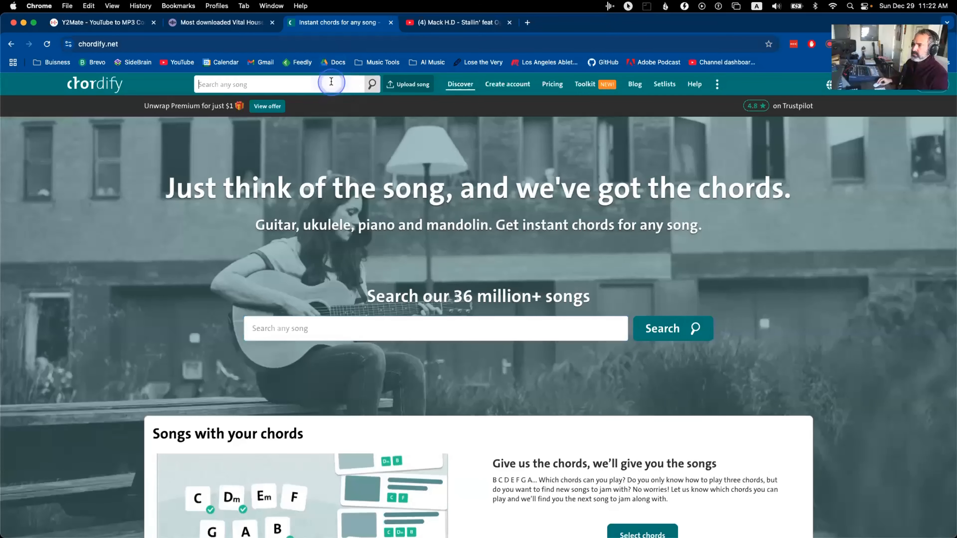
pyautogui.write('davido kante')
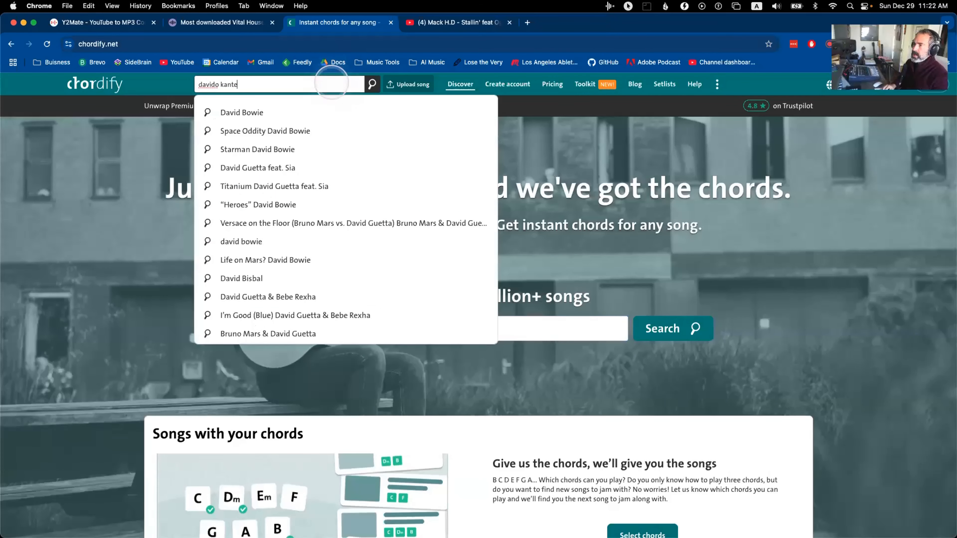
pyautogui.press('Return')
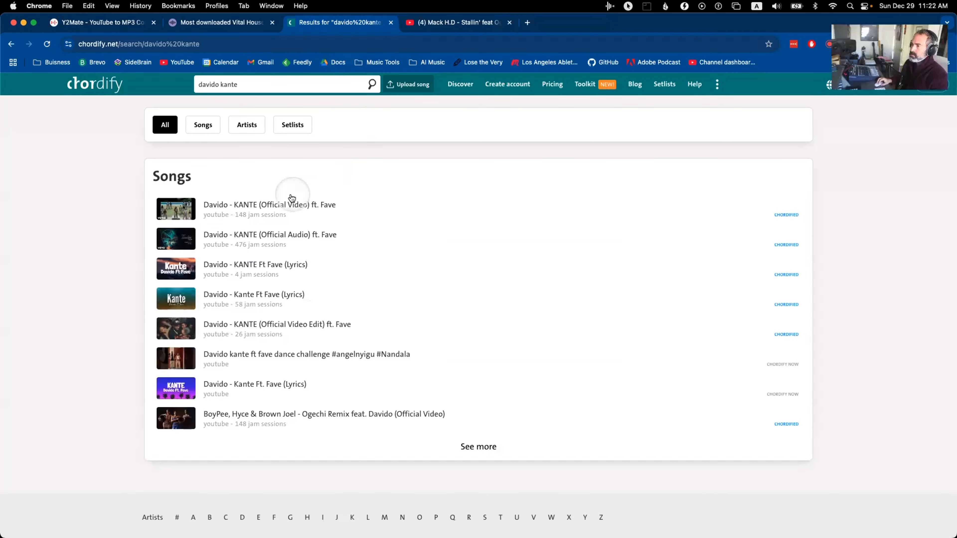
# Step: Try to play the chords of the Davido - KANTE (Official Video) ft. Fave result and return to the search results
pyautogui.click(286, 205)
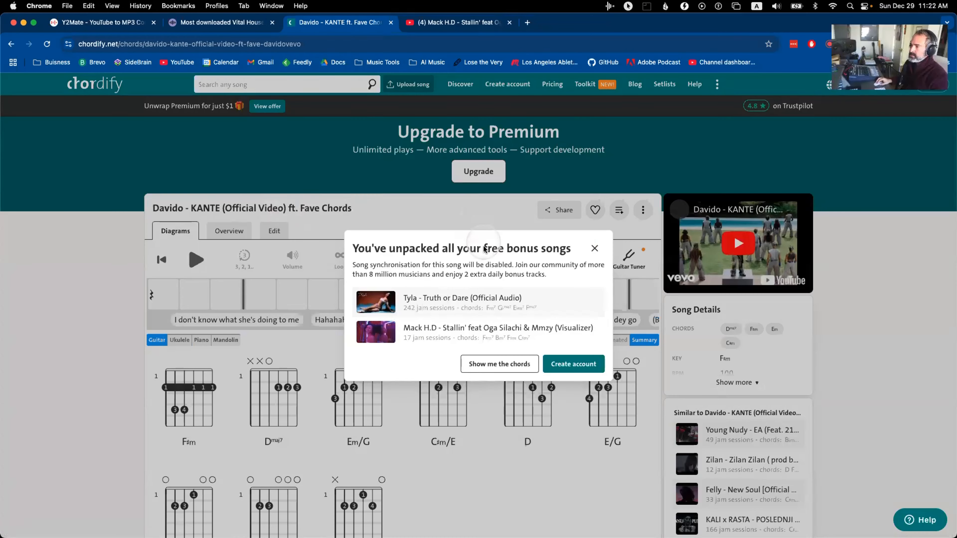
pyautogui.click(595, 248)
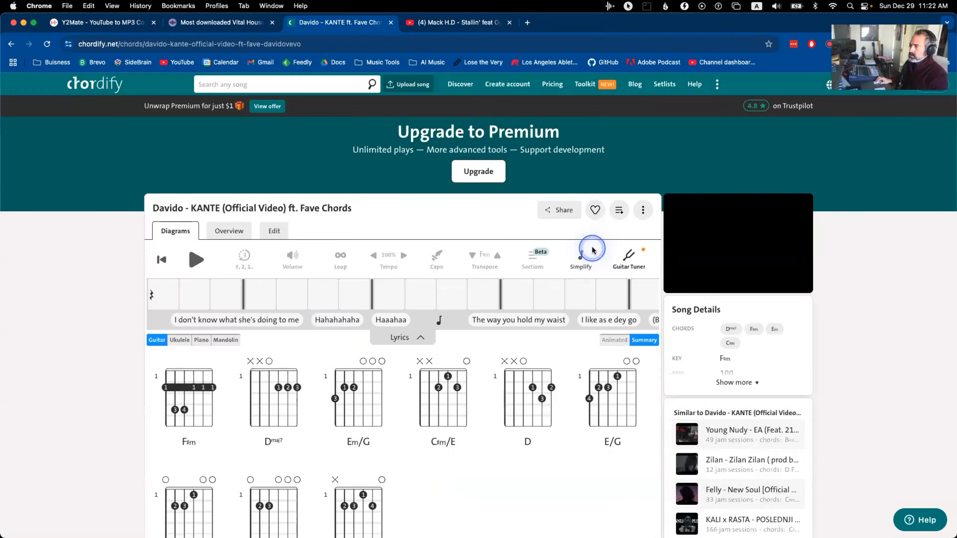
pyautogui.click(197, 262)
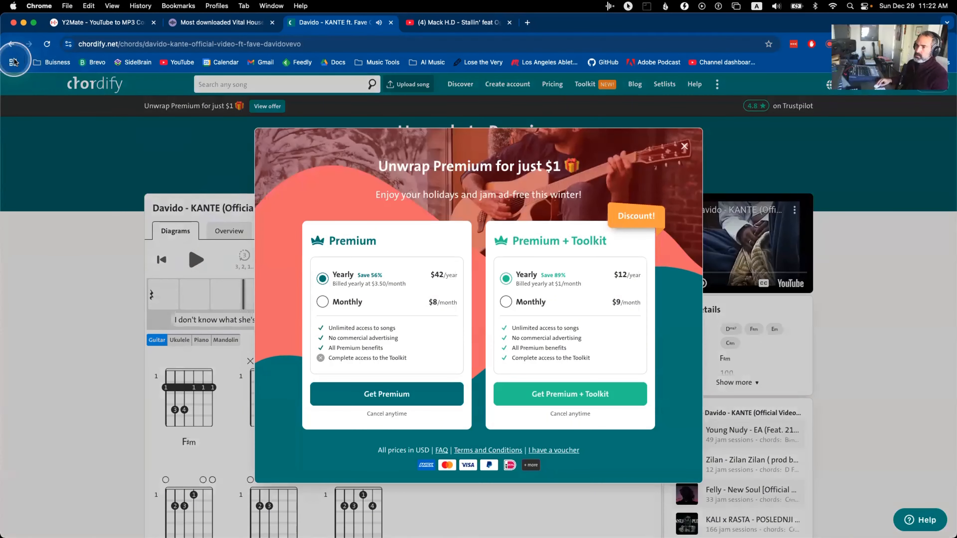
pyautogui.click(11, 44)
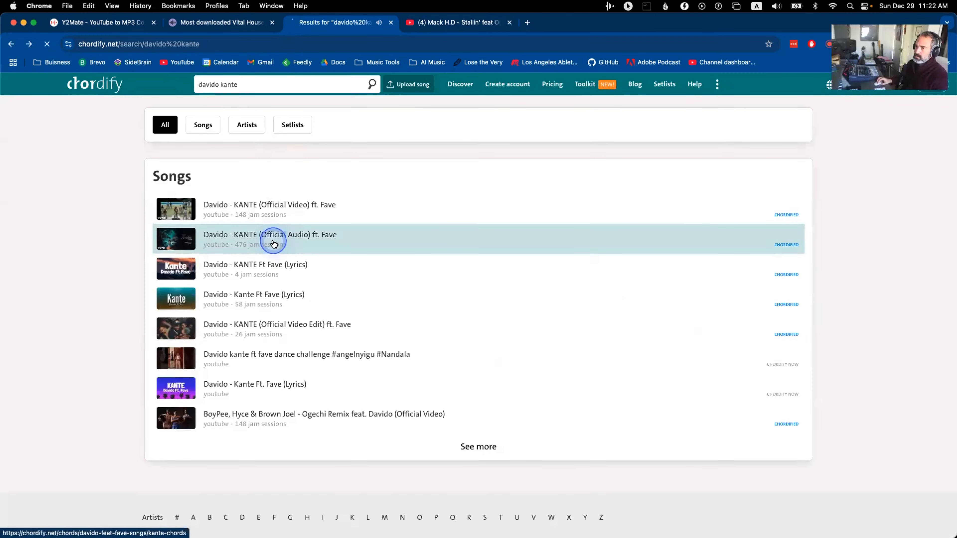
# Step: Open the Davido - KANTE (Official Audio) ft. Fave chords, play the song while examining its chord progression, and pause it
pyautogui.click(274, 244)
pyautogui.click(594, 248)
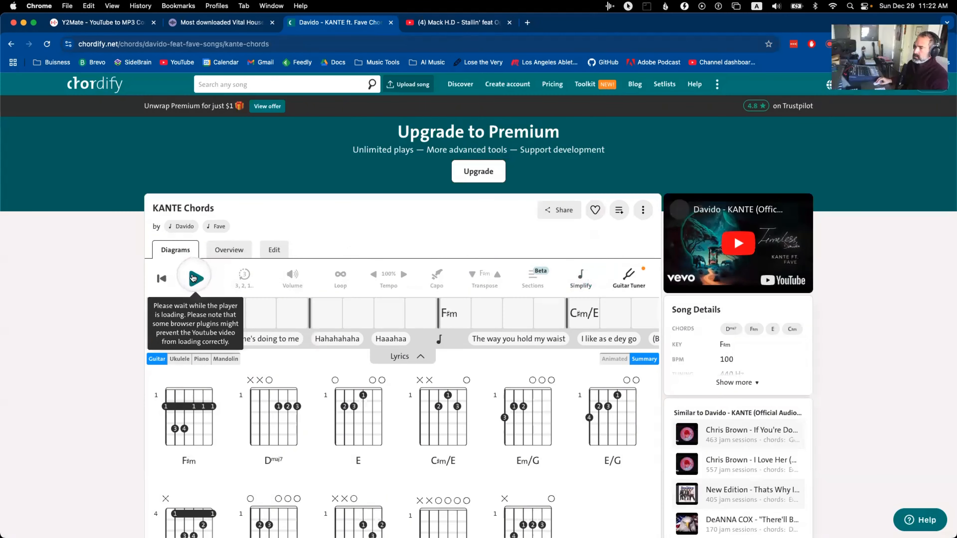
pyautogui.click(195, 278)
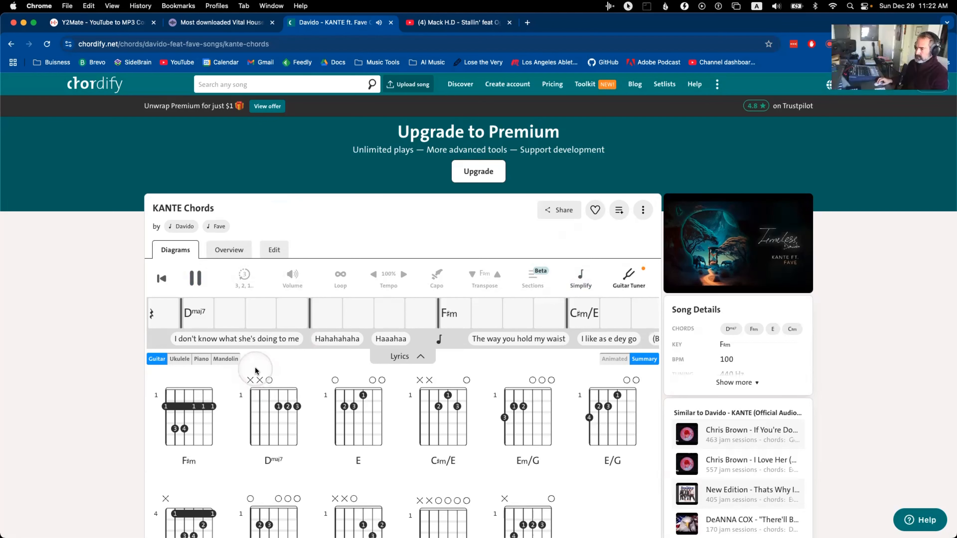
pyautogui.scroll(-4, 255, 371)
pyautogui.scroll(3, 255, 371)
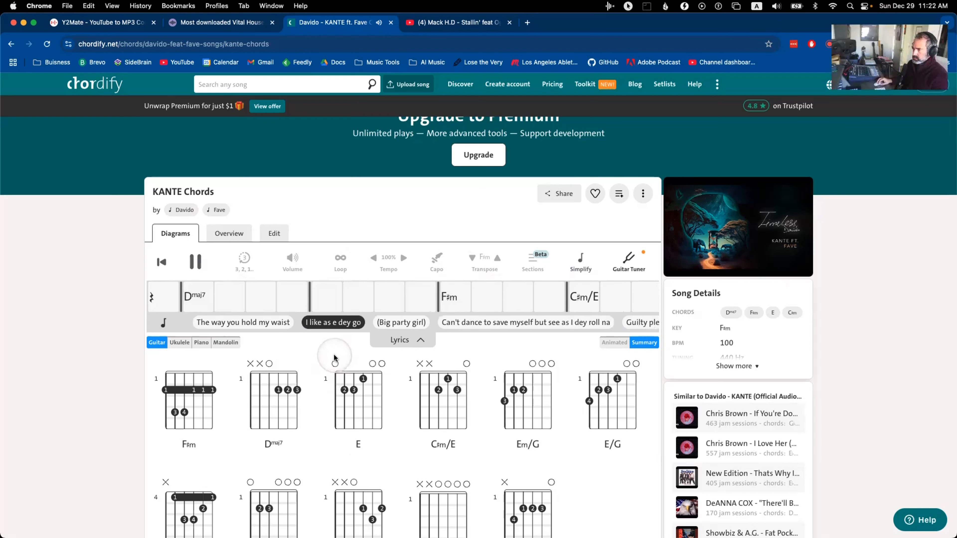
pyautogui.click(194, 261)
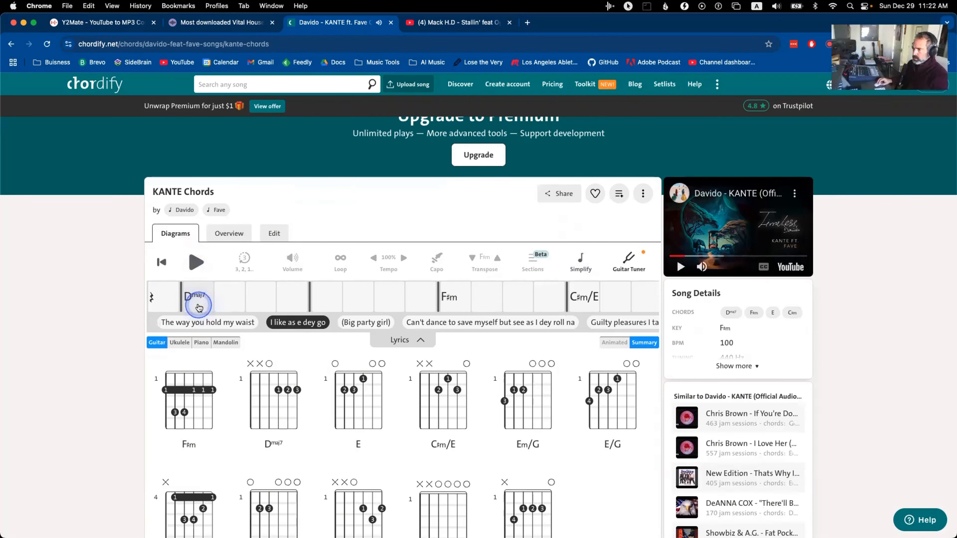
# Step: Reload the KANTE chords page, dismiss the bonus songs notice, and play and pause the song from the beginning
pyautogui.click(196, 267)
pyautogui.click(199, 265)
pyautogui.press('super+r')
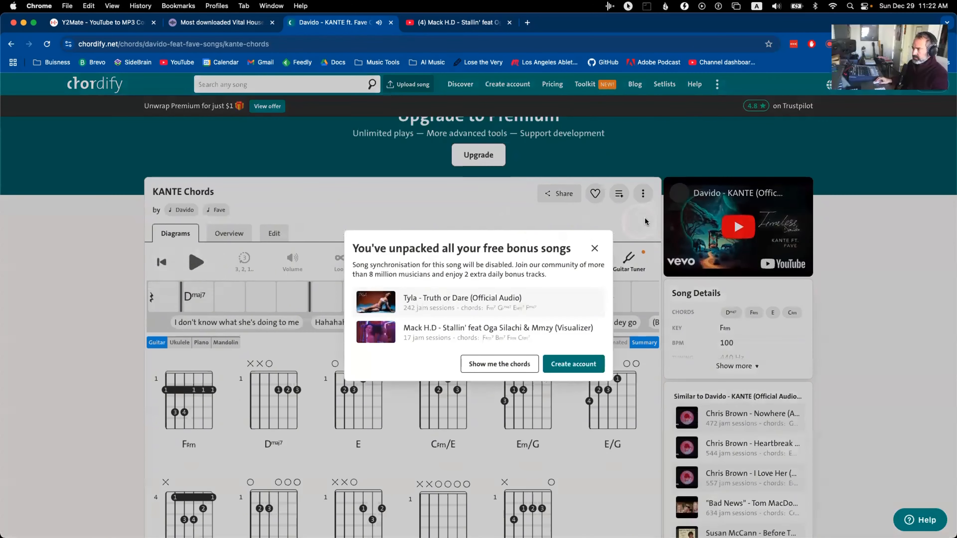
pyautogui.click(591, 248)
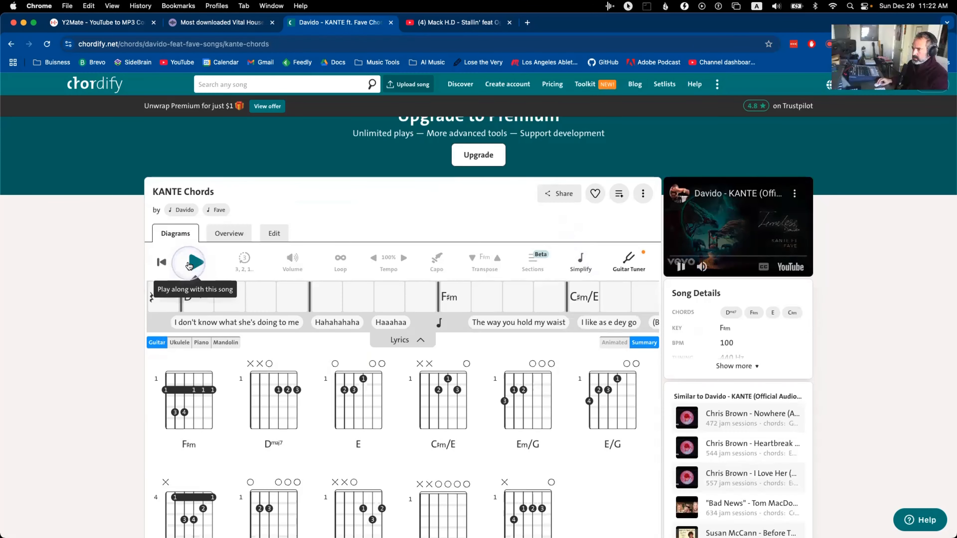
pyautogui.click(196, 262)
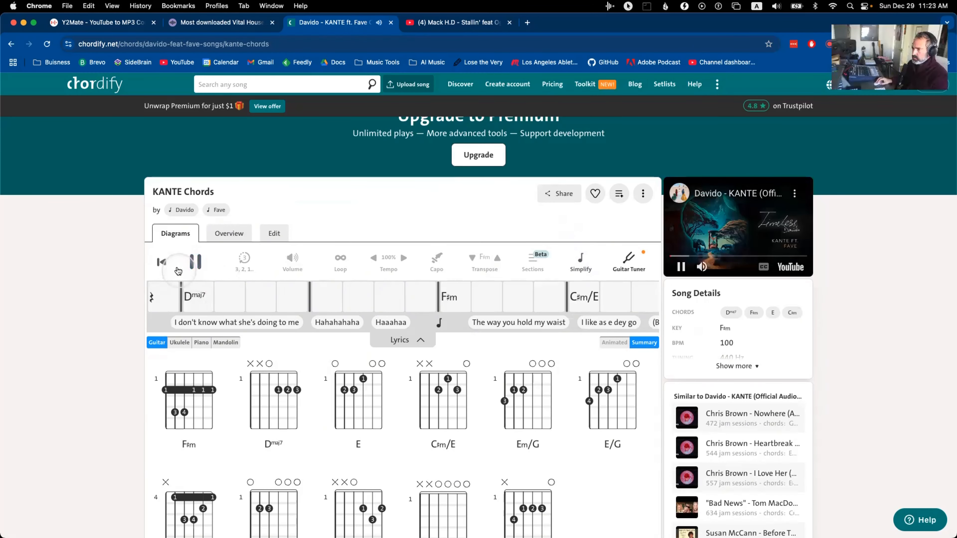
pyautogui.click(196, 262)
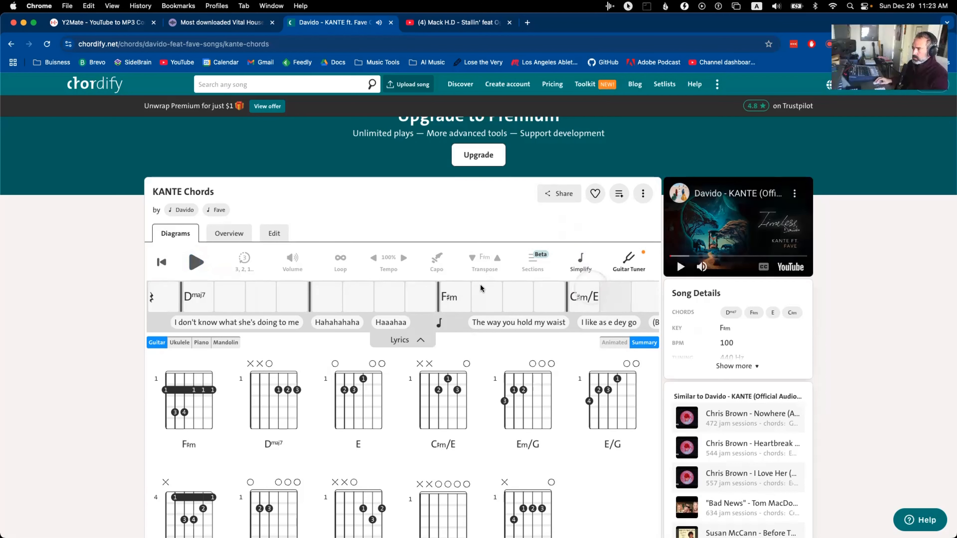
# Step: Examine the opening bars of the KANTE chord timeline and the spacing between its chord changes
pyautogui.click(447, 289)
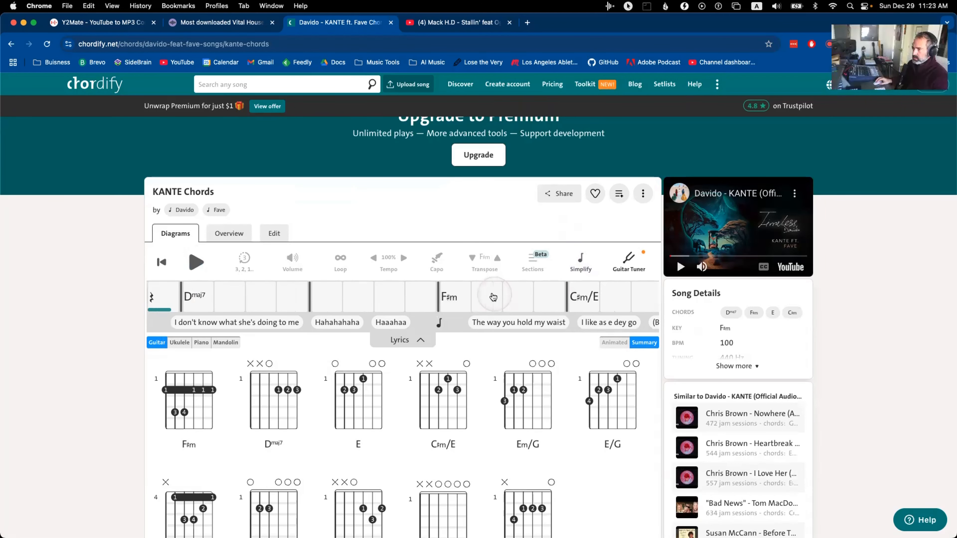
pyautogui.click(369, 298)
pyautogui.hscroll(-4, 371, 301)
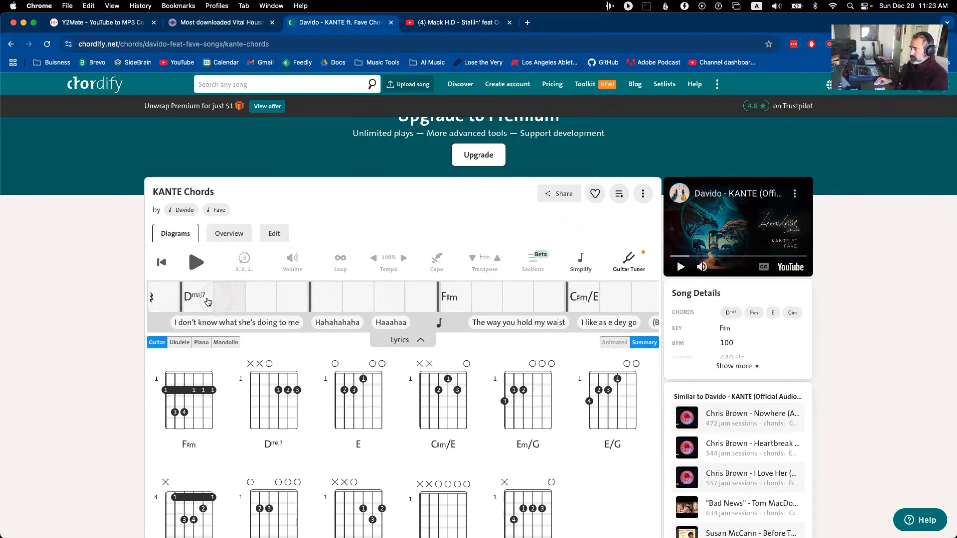
pyautogui.click(300, 266)
# Step: Switch to Ableton Live, glance back at the Chordify page, and inspect the KANTE vocals clip against the full song
pyautogui.press('super+Tab')
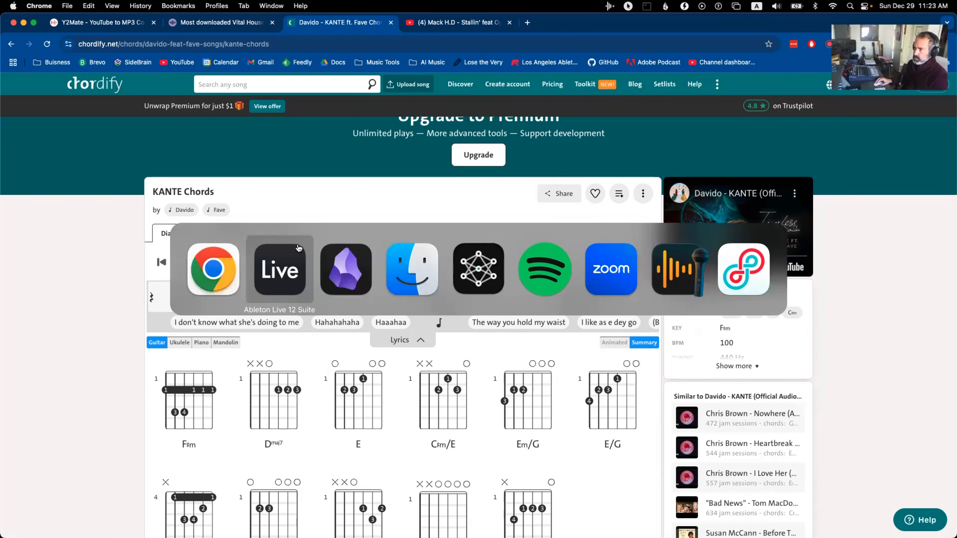
pyautogui.click(723, 167)
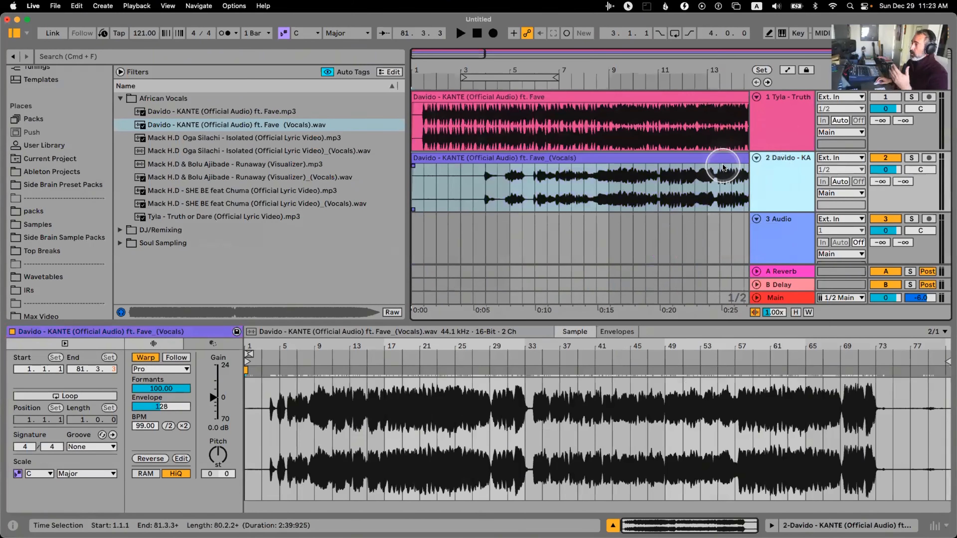
pyautogui.press('super+Tab')
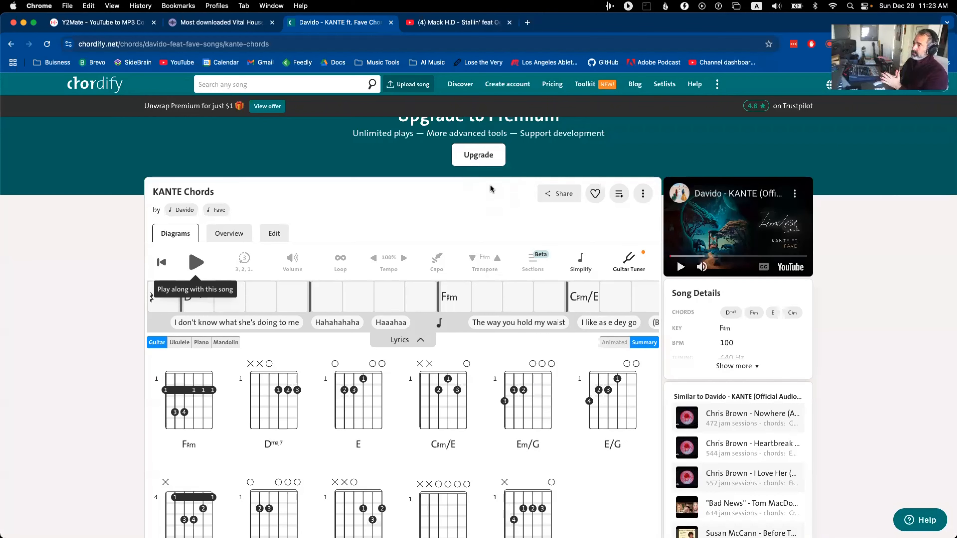
pyautogui.press('super+Tab')
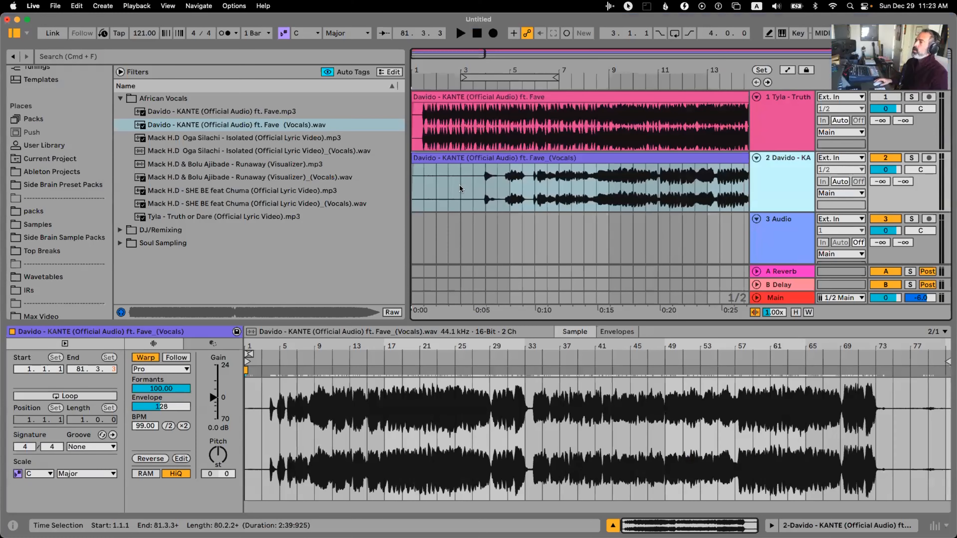
pyautogui.click(488, 162)
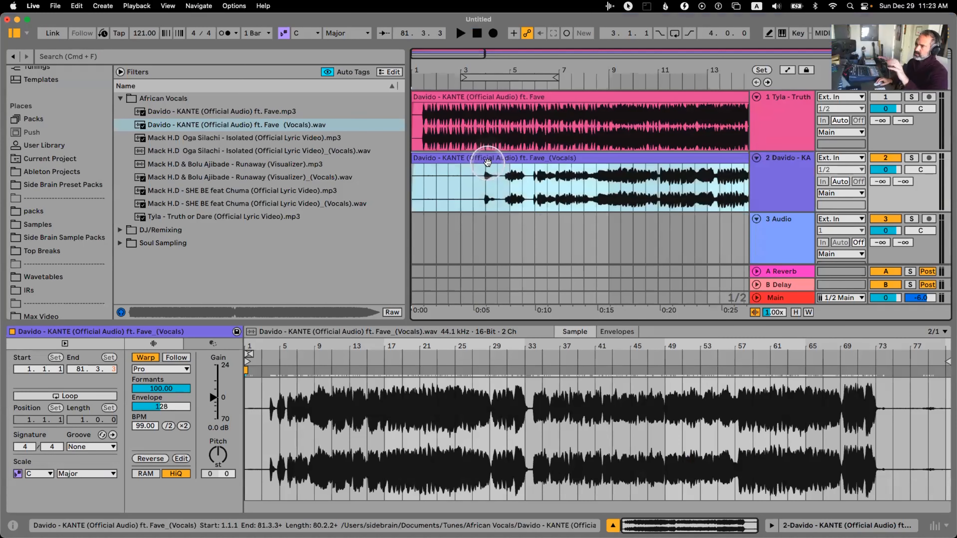
pyautogui.click(463, 113)
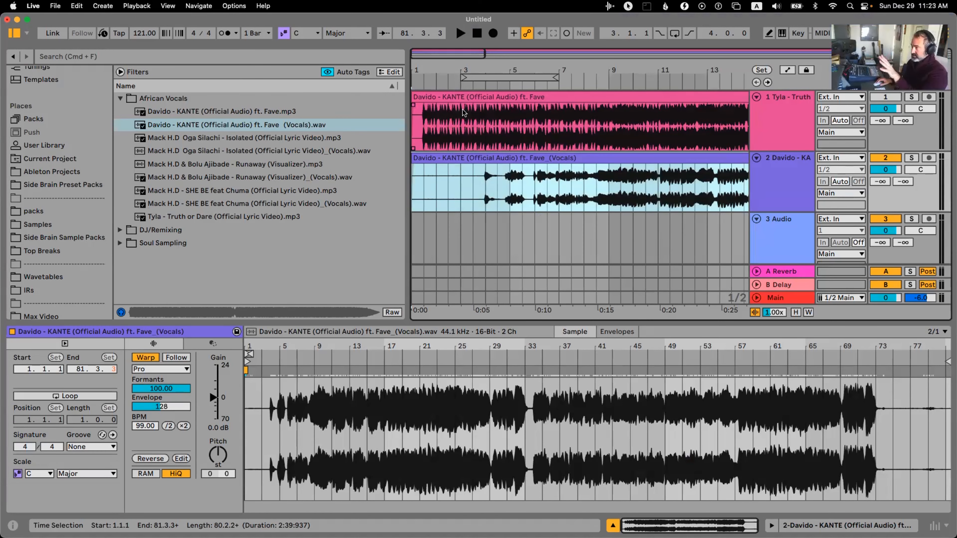
# Step: Preview Mack H.D Oga Silachi - Isolated (Official Lyric Video).mp3 from the African Vocals folder
pyautogui.click(248, 138)
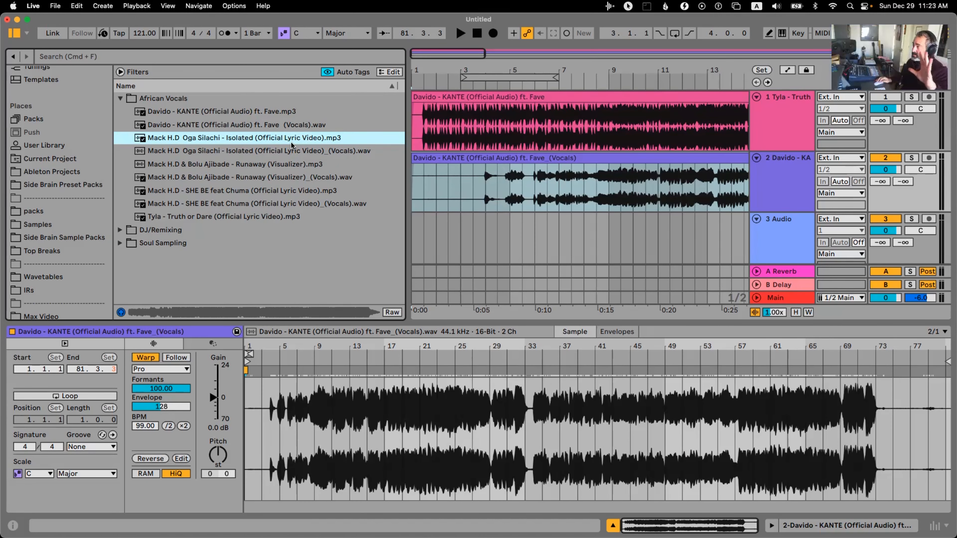
pyautogui.click(621, 166)
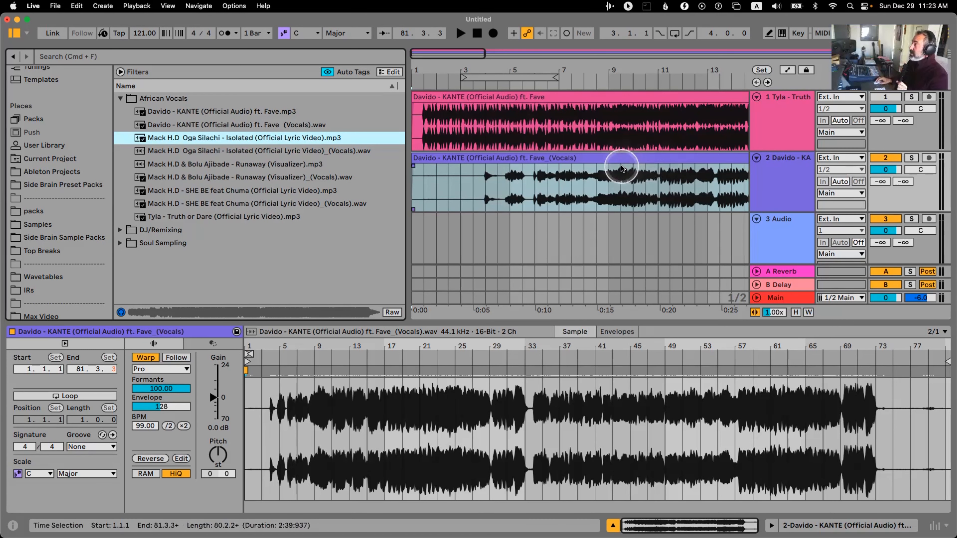
pyautogui.click(245, 139)
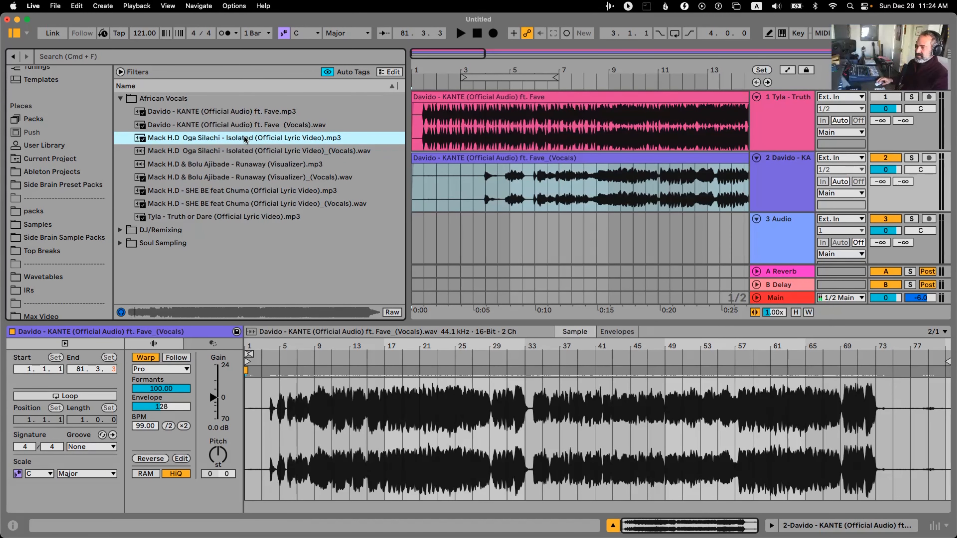
pyautogui.click(249, 142)
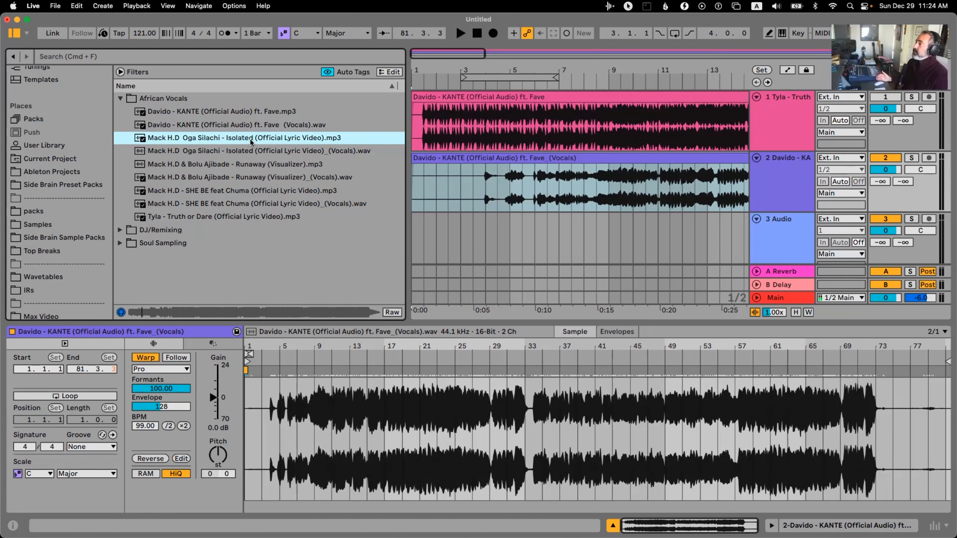
# Step: Replace both KANTE clips with Mack H.D Oga Silachi - Isolated (Official Lyric Video).mp3 at the start of the first track
pyautogui.click(524, 96)
pyautogui.press('Delete')
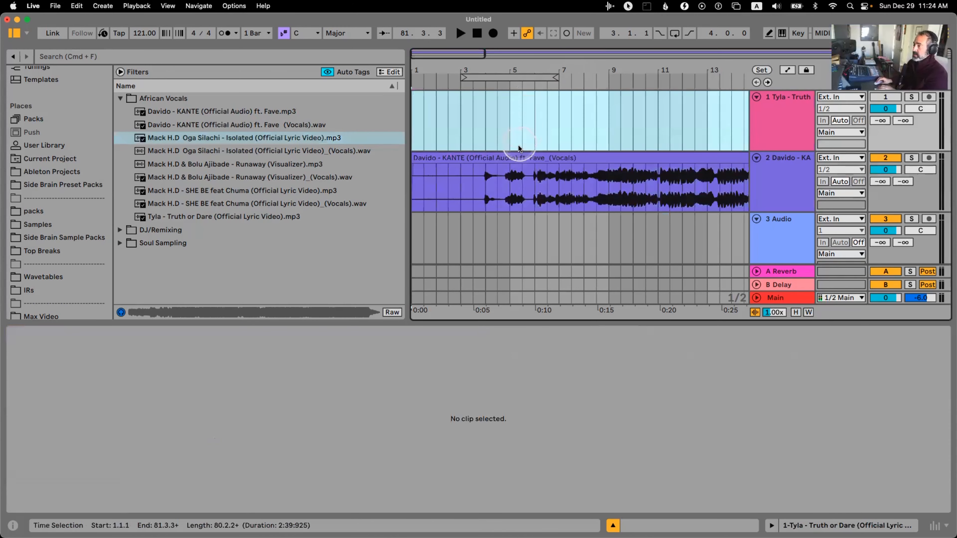
pyautogui.click(516, 157)
pyautogui.press('Delete')
pyautogui.moveTo(181, 141); pyautogui.dragTo(418, 110)
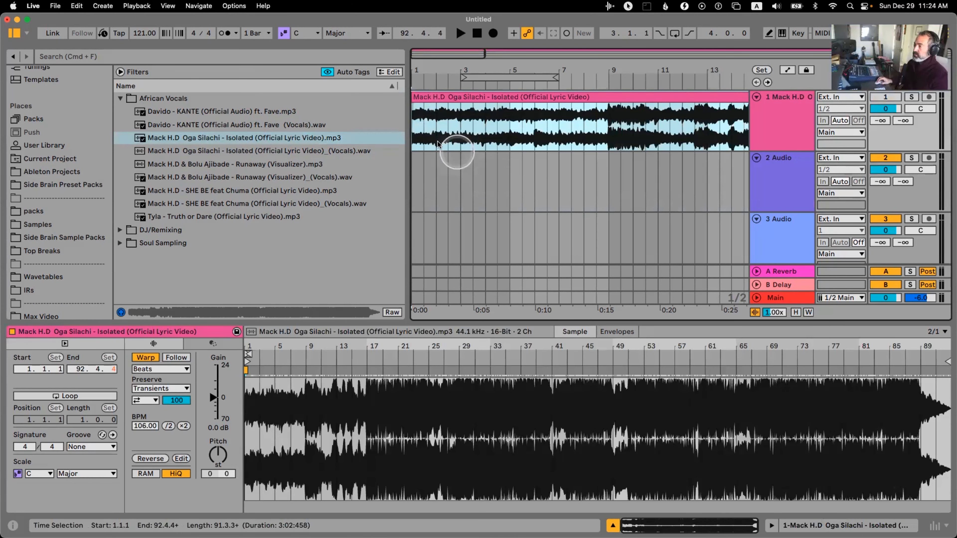
pyautogui.moveTo(484, 68); pyautogui.dragTo(482, 53)
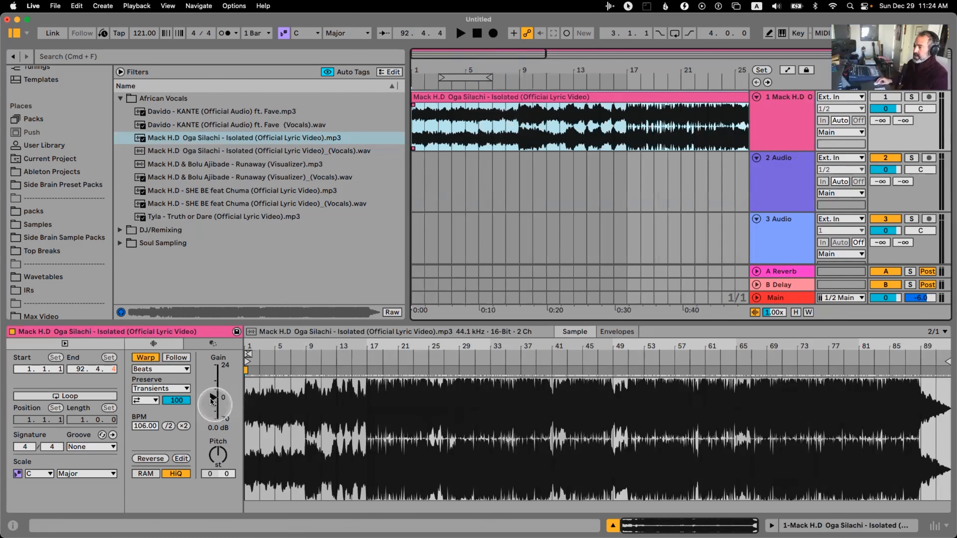
# Step: Set the project tempo to 106 BPM to match the Isolated clip
pyautogui.click(143, 33)
pyautogui.write('1')
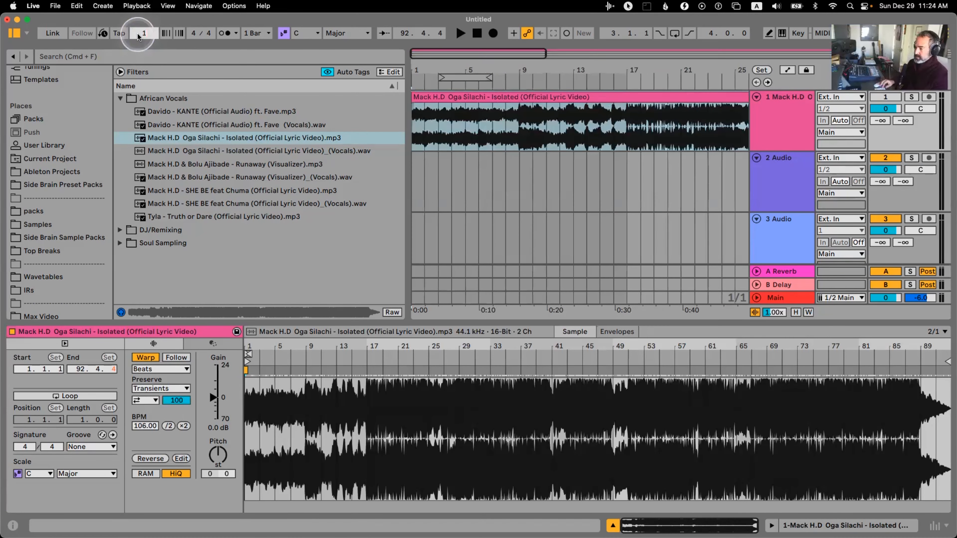
pyautogui.write('06')
pyautogui.press('Return')
pyautogui.moveTo(534, 64); pyautogui.dragTo(505, 60)
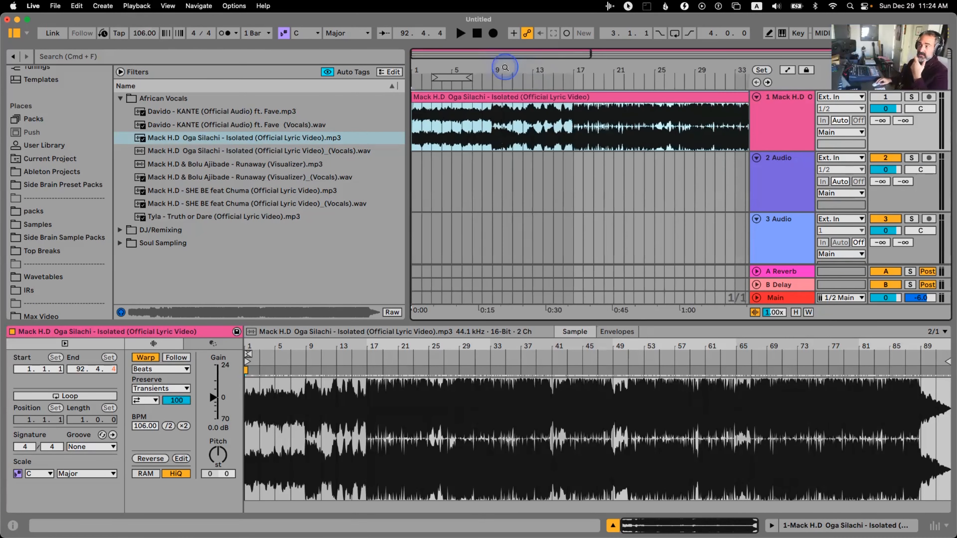
# Step: Delete the two empty audio tracks below the Mack H.D track
pyautogui.click(806, 175)
pyautogui.press('Delete')
pyautogui.press('Delete')
pyautogui.press('Delete')
# Step: Insert a MIDI track below the Mack H.D track and load Upright Piano.adg from the Sounds & Tools collection onto it
pyautogui.click(781, 127)
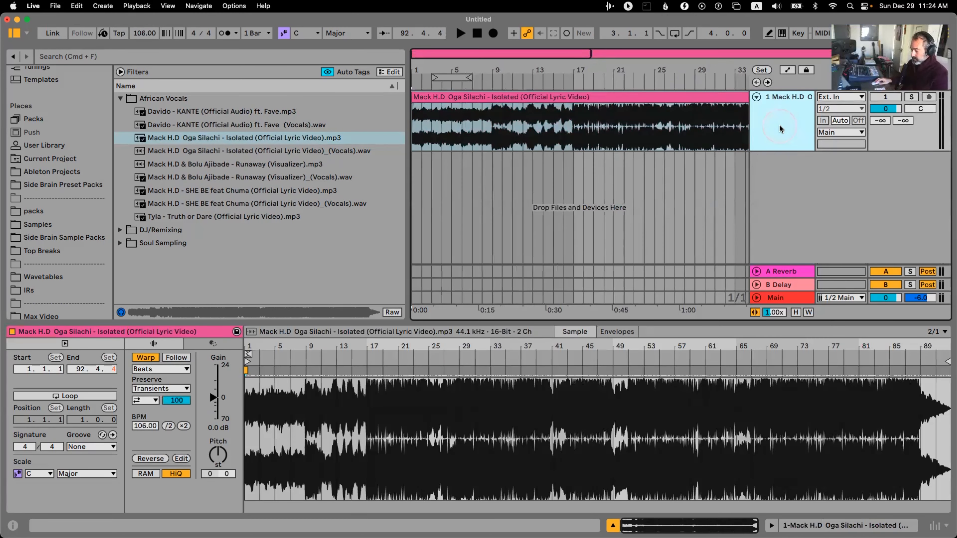
pyautogui.press('super+shift+t')
pyautogui.click(13, 119)
pyautogui.click(49, 85)
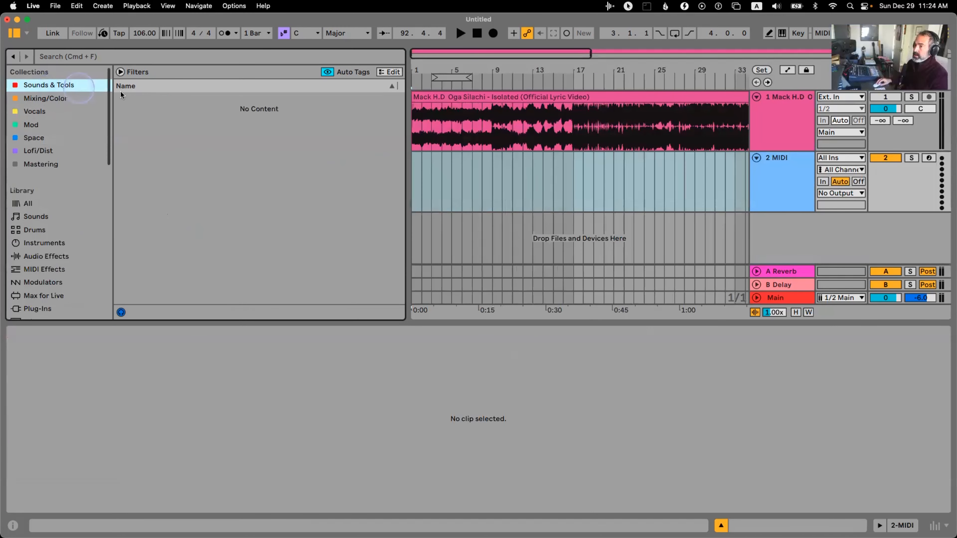
pyautogui.click(175, 175)
pyautogui.moveTo(175, 175); pyautogui.dragTo(503, 182)
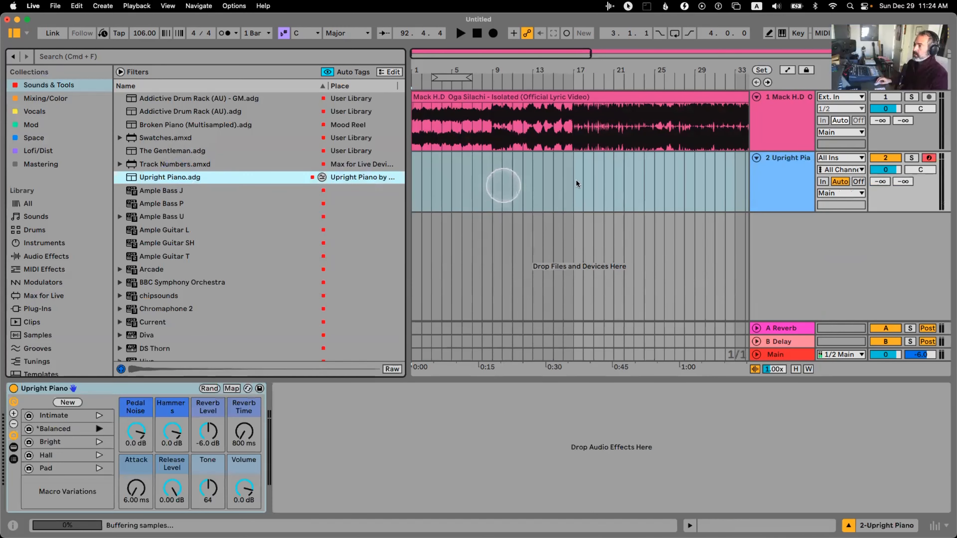
# Step: Search the plug-ins for "mixed" and load the AUv2 version of Mixed In Key SE onto the Mack H.D track
pyautogui.click(768, 120)
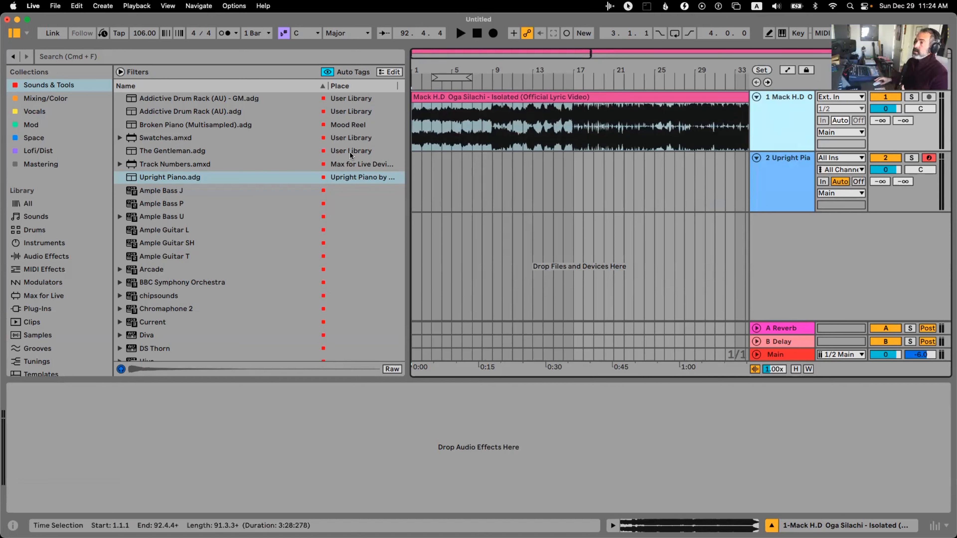
pyautogui.click(37, 309)
pyautogui.click(118, 59)
pyautogui.write('mixed')
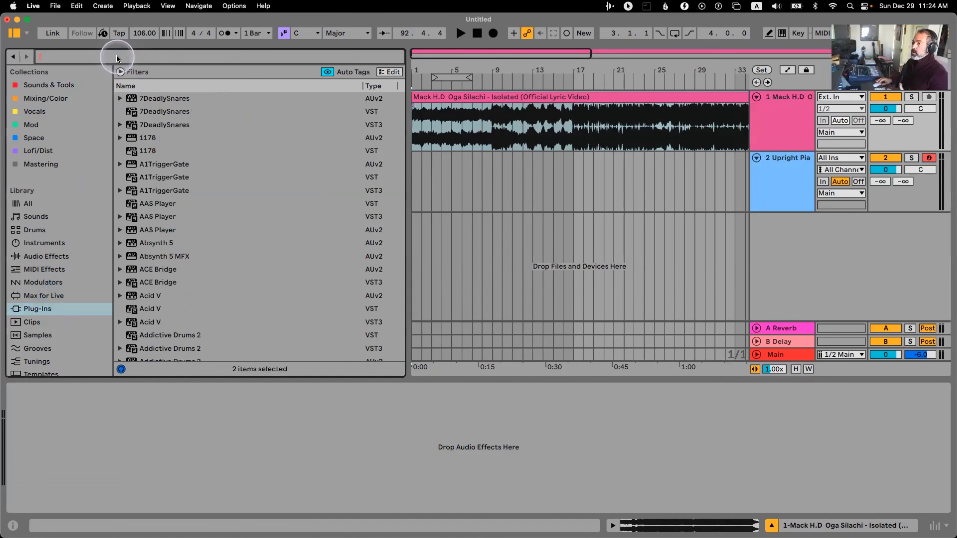
pyautogui.press('Down')
pyautogui.press('Down')
pyautogui.press('Down')
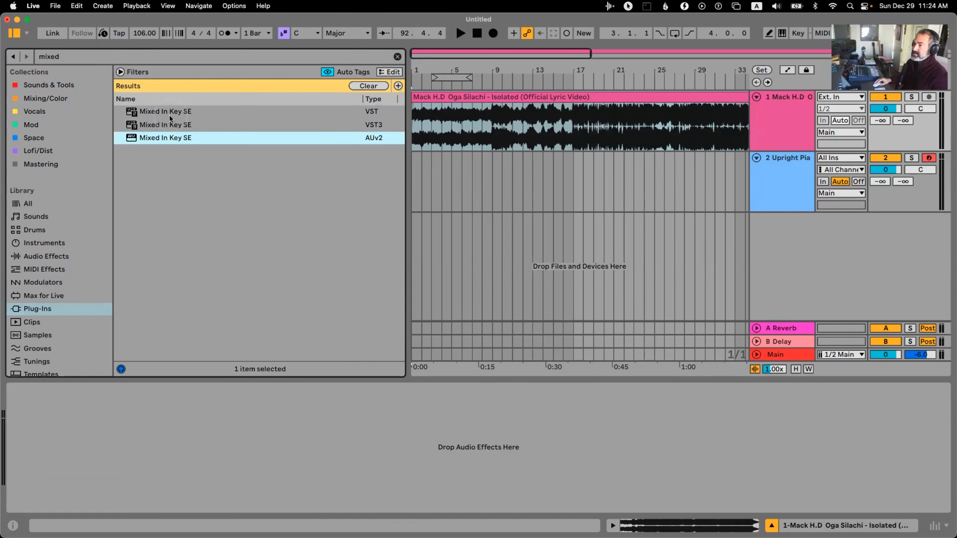
pyautogui.moveTo(158, 138); pyautogui.dragTo(532, 118)
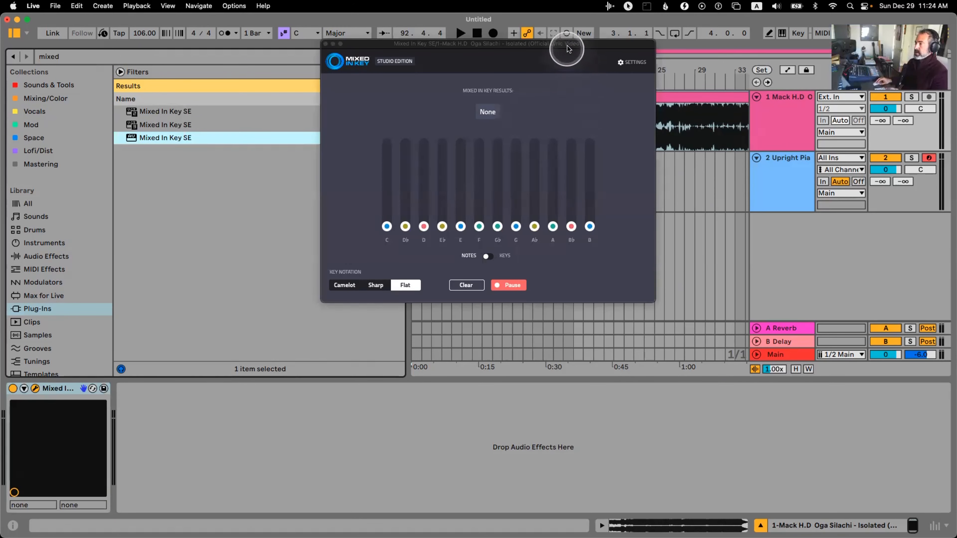
# Step: Switch to Chrome and search Google for "keyfinder" in a new tab
pyautogui.press('super+Tab')
pyautogui.press('super+t')
pyautogui.write('k')
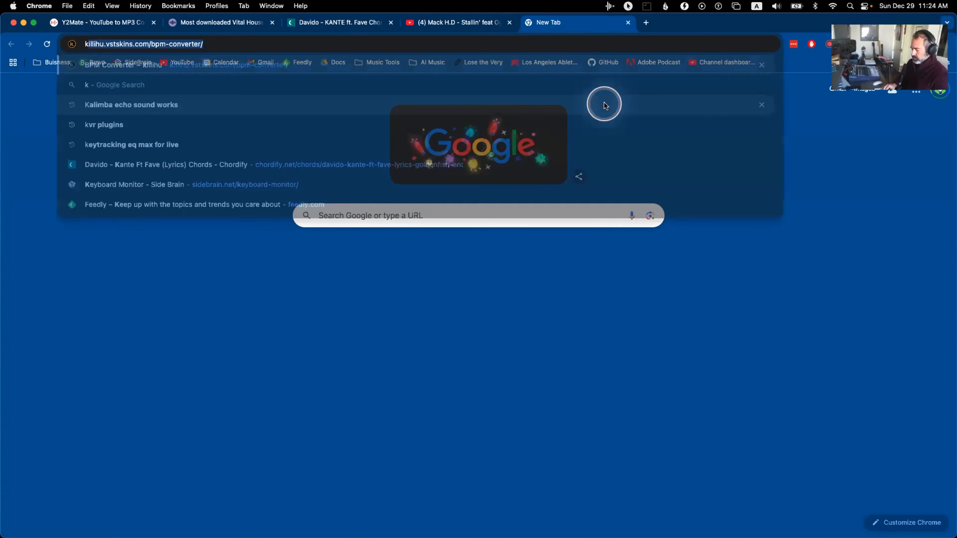
pyautogui.write('eyfiunde')
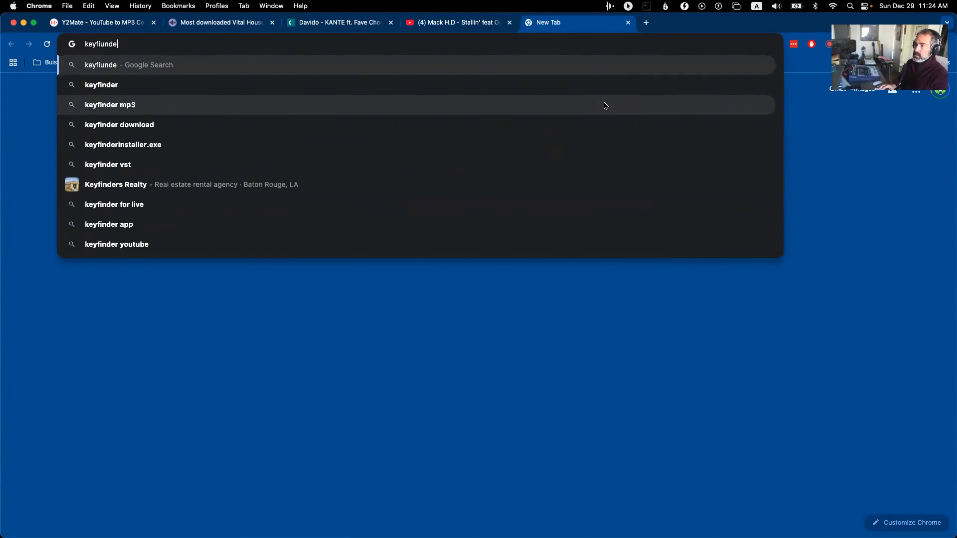
pyautogui.press('BackSpace')
pyautogui.press('BackSpace')
pyautogui.press('BackSpace')
pyautogui.press('BackSpace')
pyautogui.write('nder')
pyautogui.press('Return')
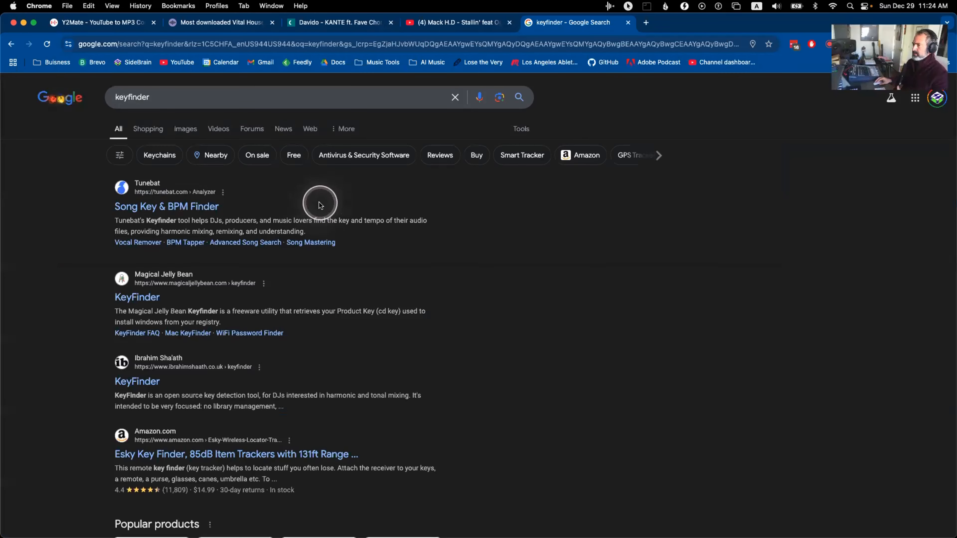
# Step: View Tunebat's Song Key & BPM Finder, return to the results, and open the KeyFinder key detection software page for DJs
pyautogui.click(177, 207)
pyautogui.hscroll(-3, 227, 264)
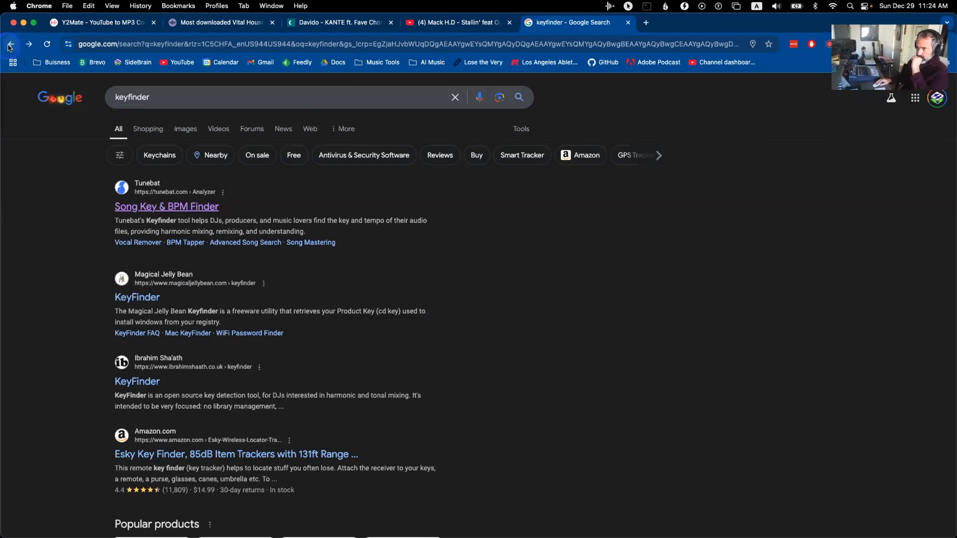
pyautogui.click(137, 381)
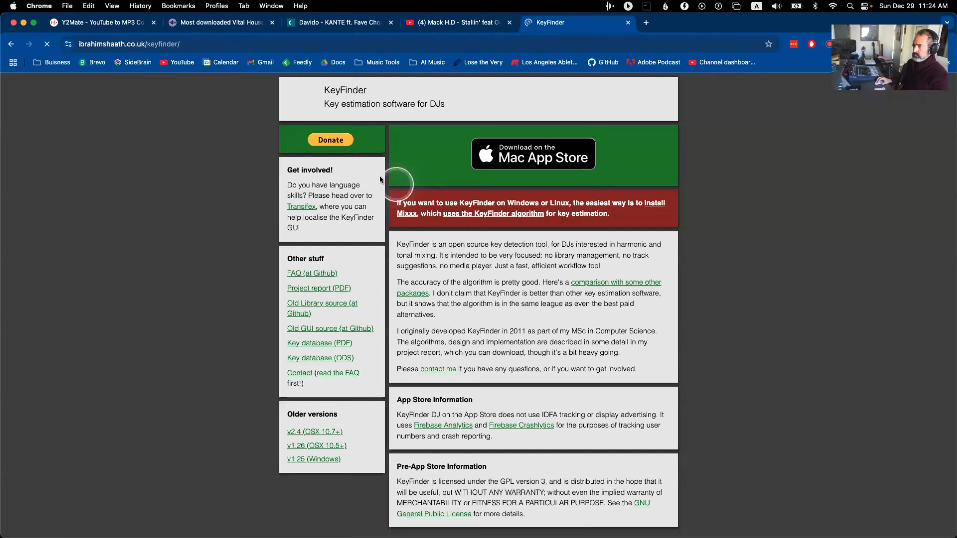
pyautogui.click(758, 215)
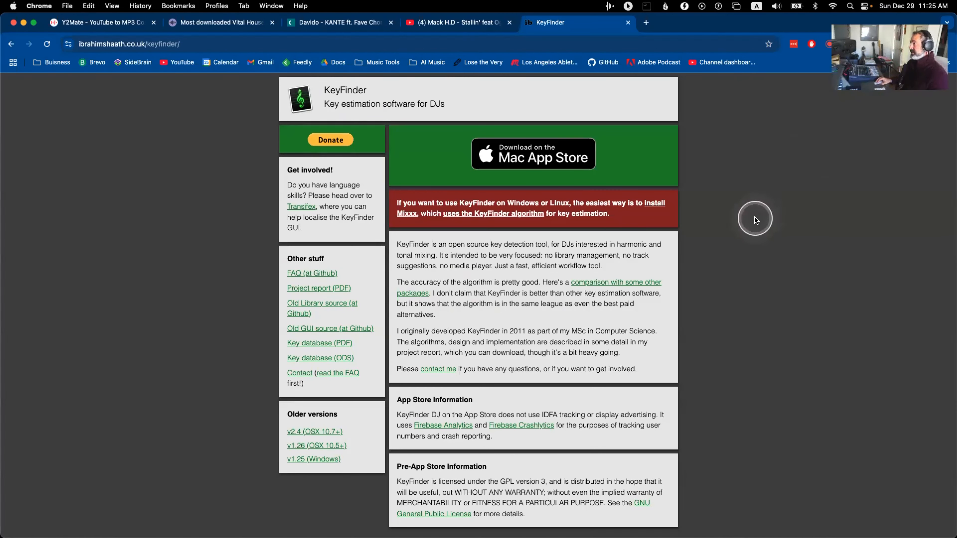
# Step: Return to Ableton Live and move the Mixed In Key window over the browser, clear of the arrangement
pyautogui.press('super+Tab')
pyautogui.moveTo(400, 92); pyautogui.dragTo(195, 72)
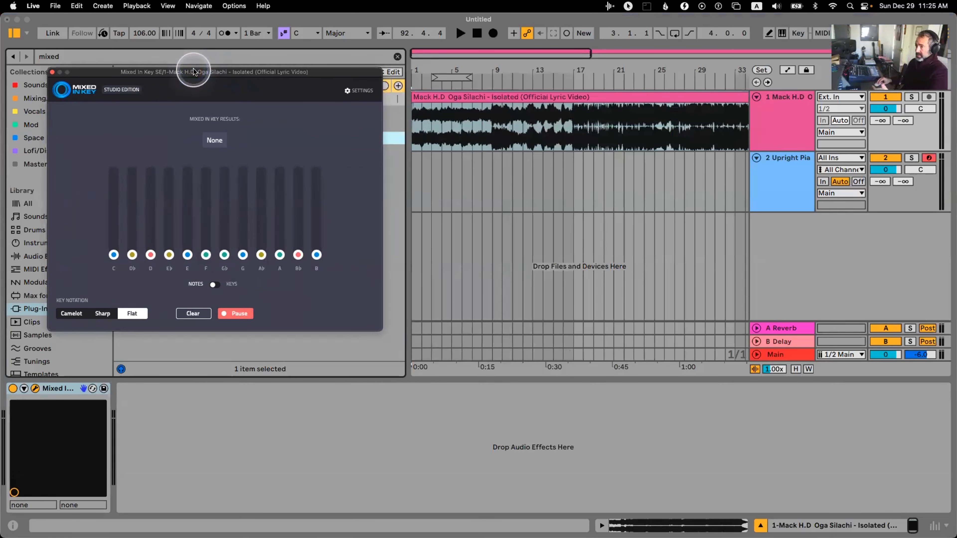
# Step: Play the Mack H.D vocal clip from the start so Mixed In Key analyses its key
pyautogui.click(485, 96)
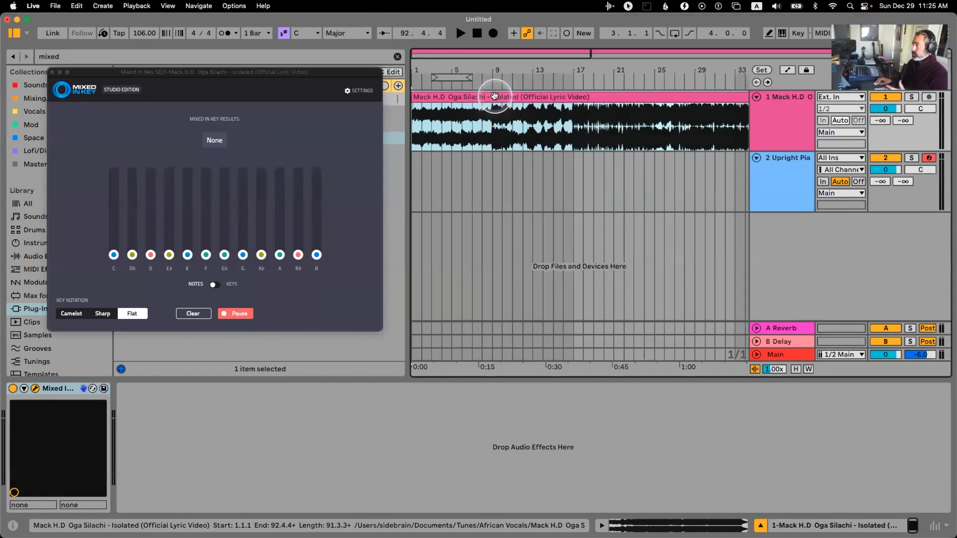
pyautogui.press('space')
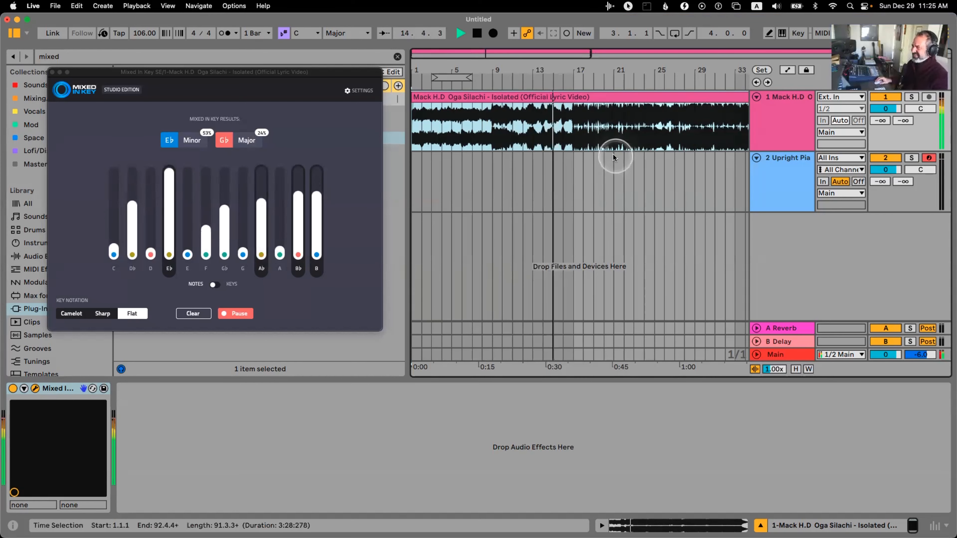
pyautogui.click(572, 118)
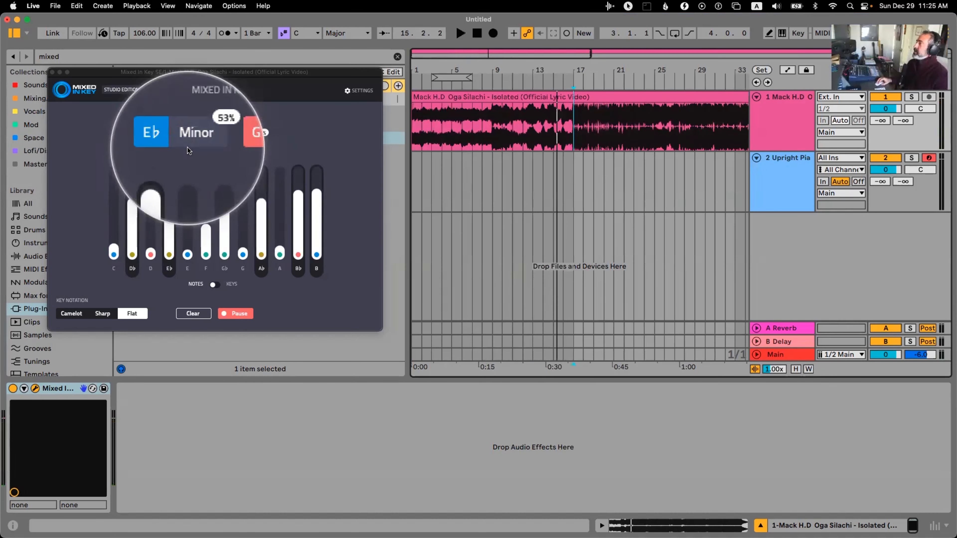
# Step: Create an empty eight-bar MIDI clip at bar 1 on the Upright Piano track
pyautogui.click(770, 196)
pyautogui.click(472, 177)
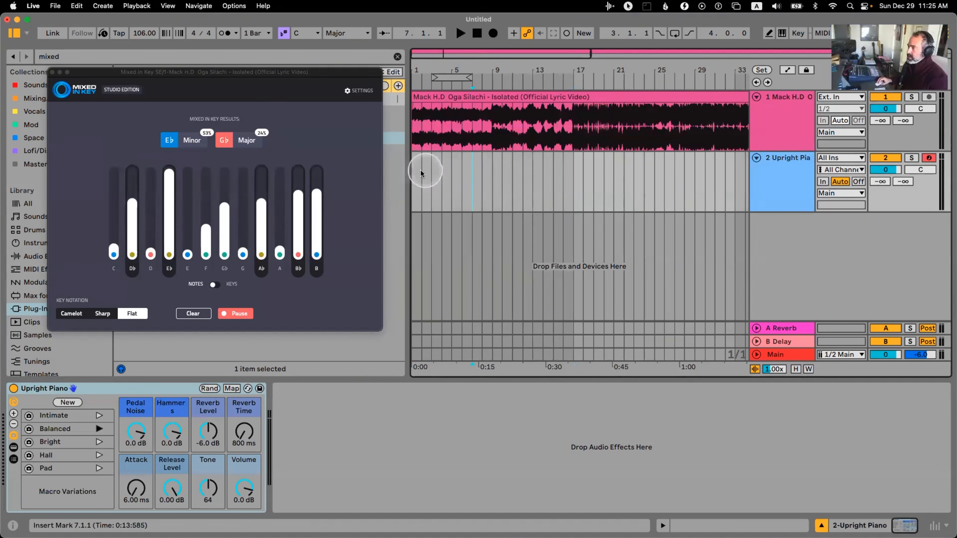
pyautogui.moveTo(412, 174); pyautogui.dragTo(496, 173)
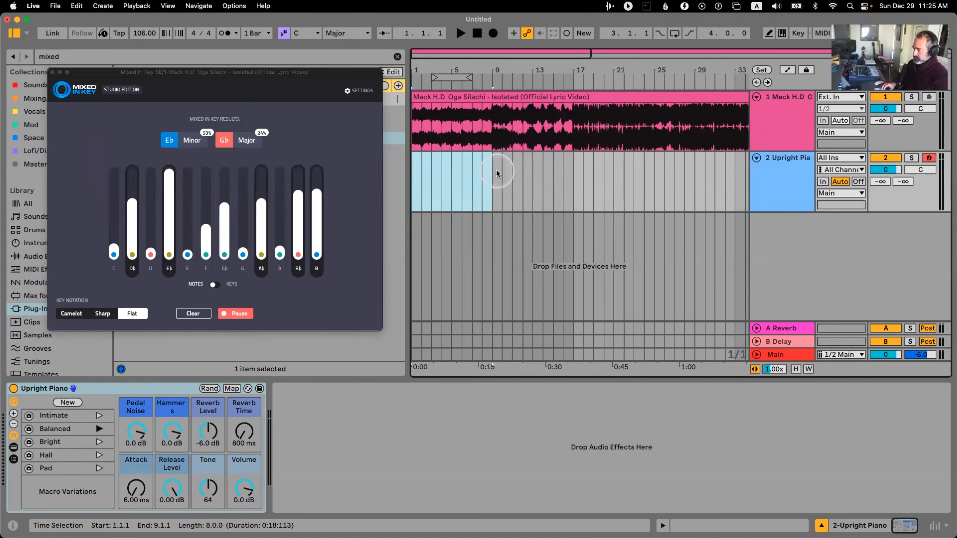
pyautogui.press('super+shift+m')
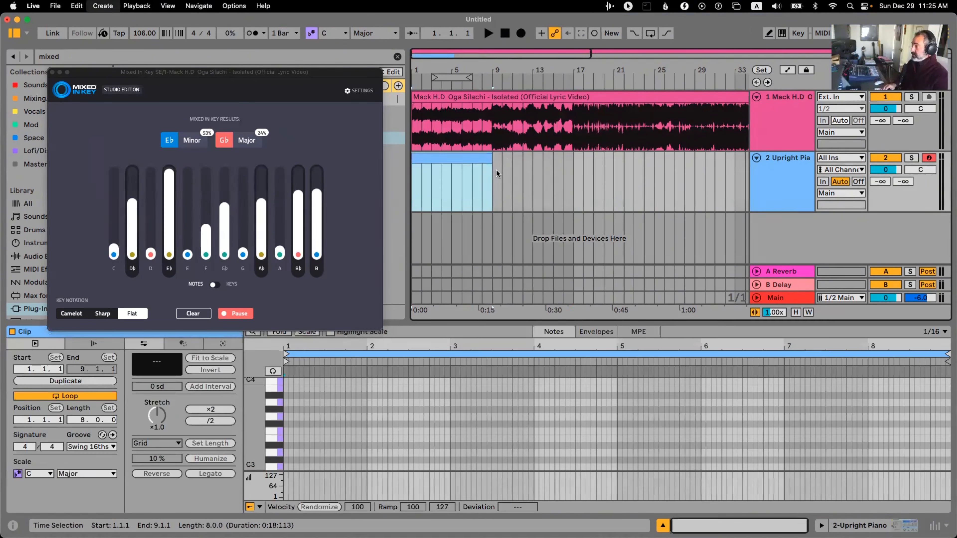
# Step: Set the new piano clip's scale to D#/E♭ Minor and show only the scale's notes in the piano roll
pyautogui.moveTo(279, 70); pyautogui.dragTo(327, 12)
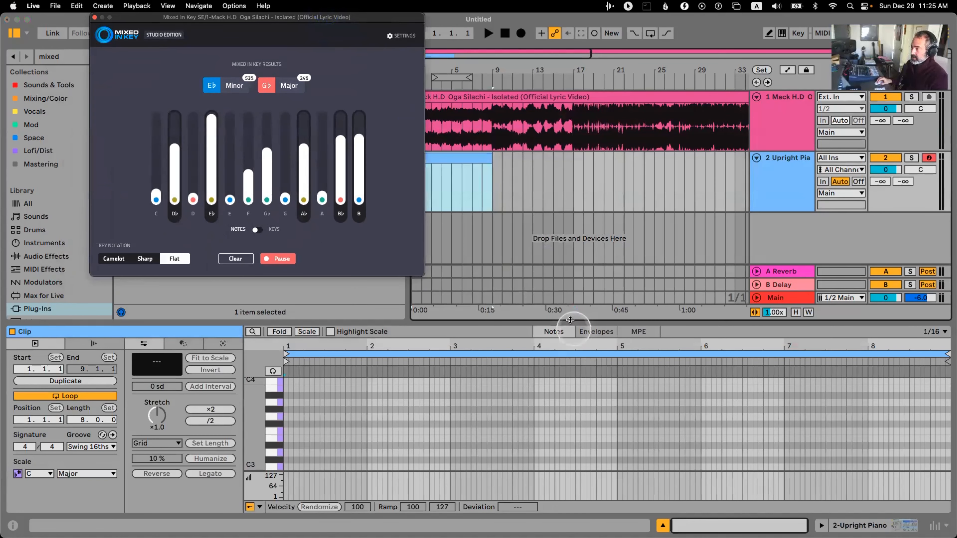
pyautogui.moveTo(554, 321); pyautogui.dragTo(568, 275)
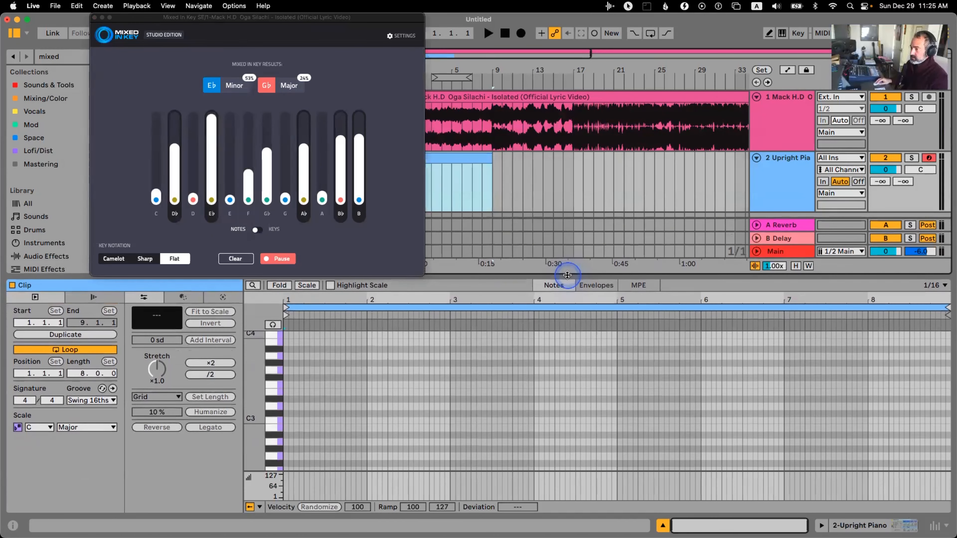
pyautogui.click(43, 428)
pyautogui.click(38, 335)
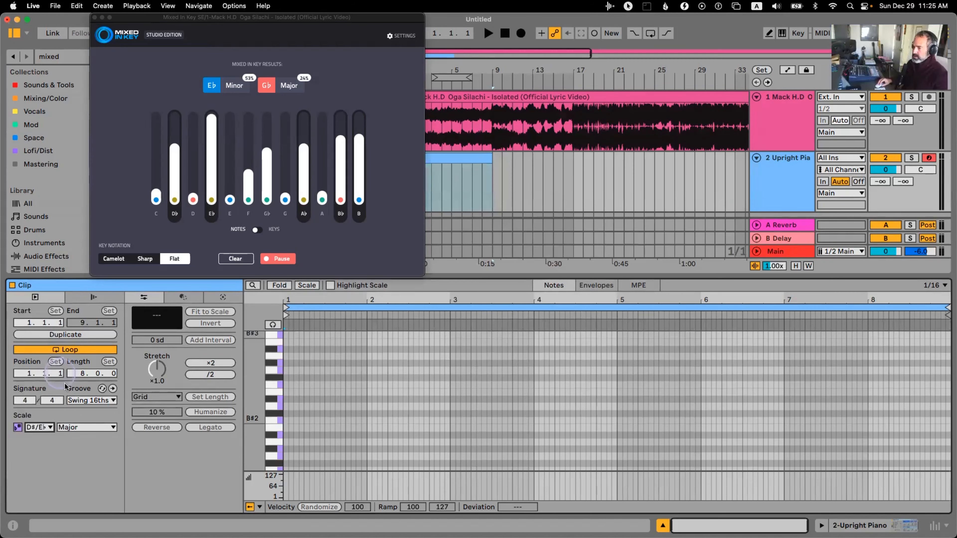
pyautogui.click(78, 428)
pyautogui.click(69, 74)
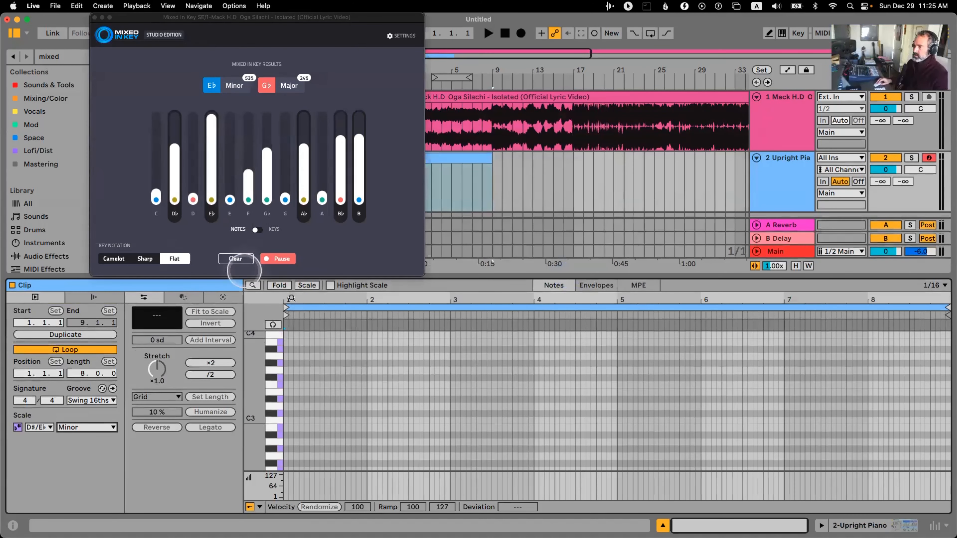
pyautogui.click(306, 286)
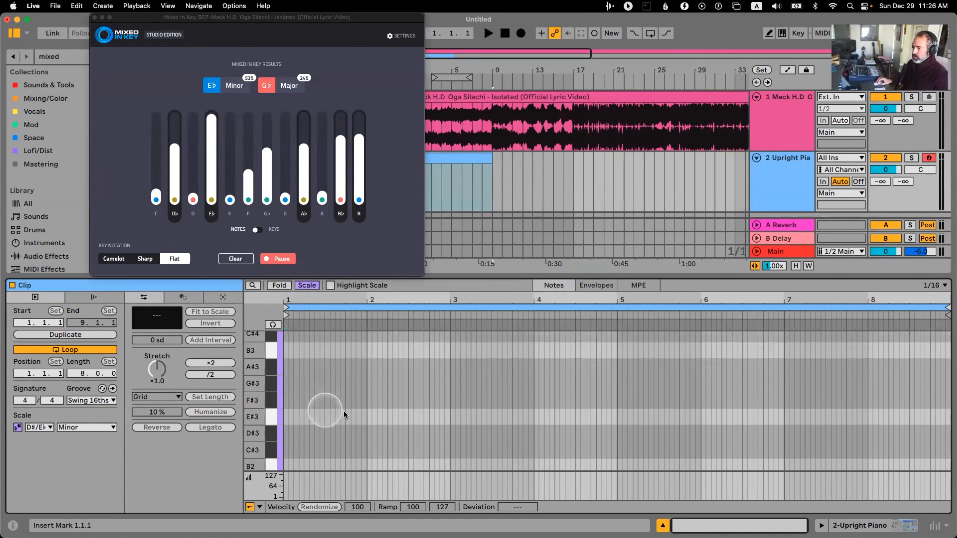
pyautogui.scroll(-3, 359, 390)
pyautogui.scroll(-1, 359, 390)
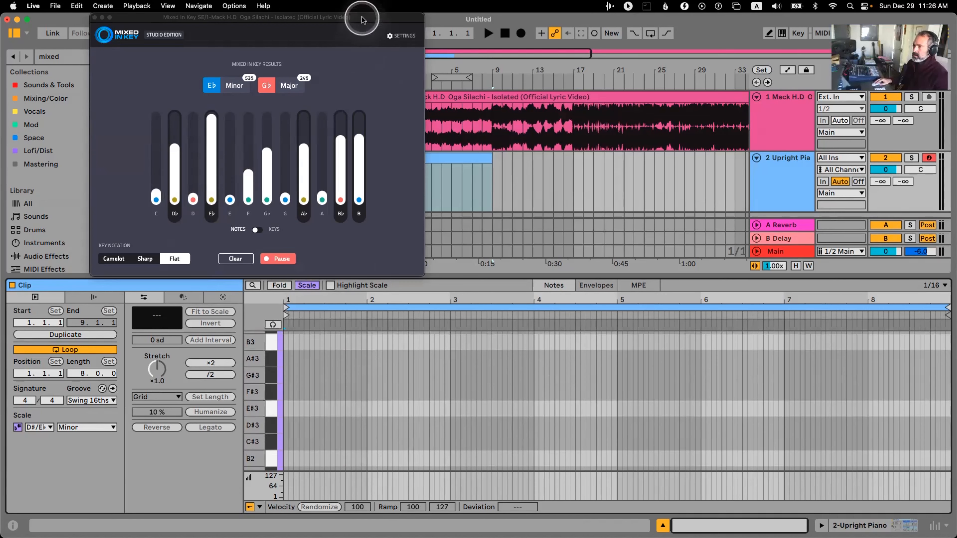
# Step: Close the Mixed In Key window and clear the browser search
pyautogui.moveTo(359, 17); pyautogui.dragTo(268, 17)
pyautogui.click(5, 17)
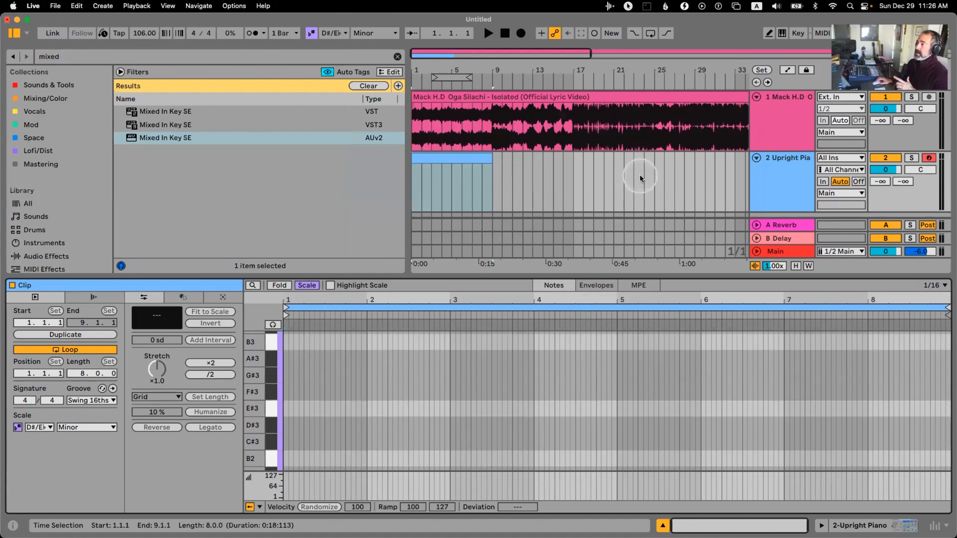
pyautogui.click(368, 86)
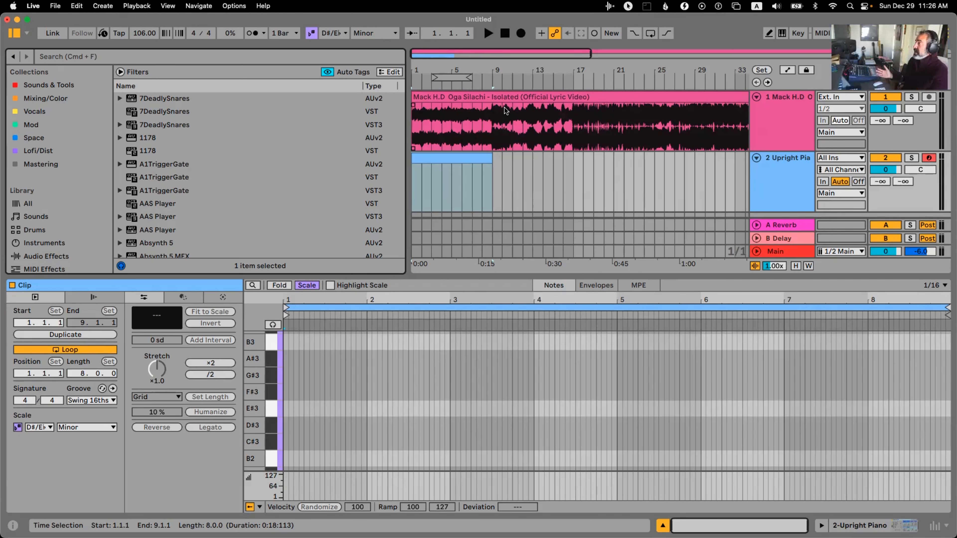
# Step: Add Auto Filter to the Mack H.D track, lower its low-pass cutoff to about 183 Hz and audition it
pyautogui.click(785, 118)
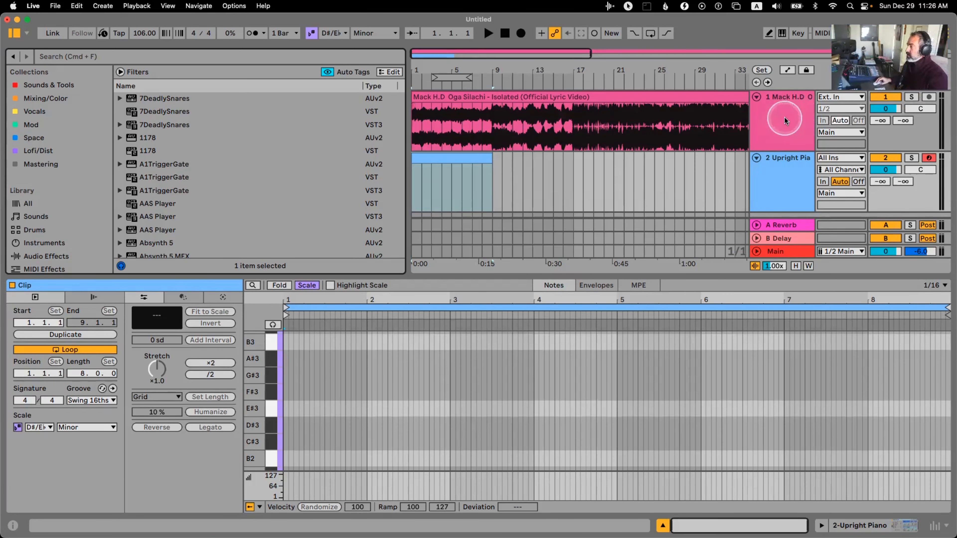
pyautogui.click(790, 168)
pyautogui.click(788, 133)
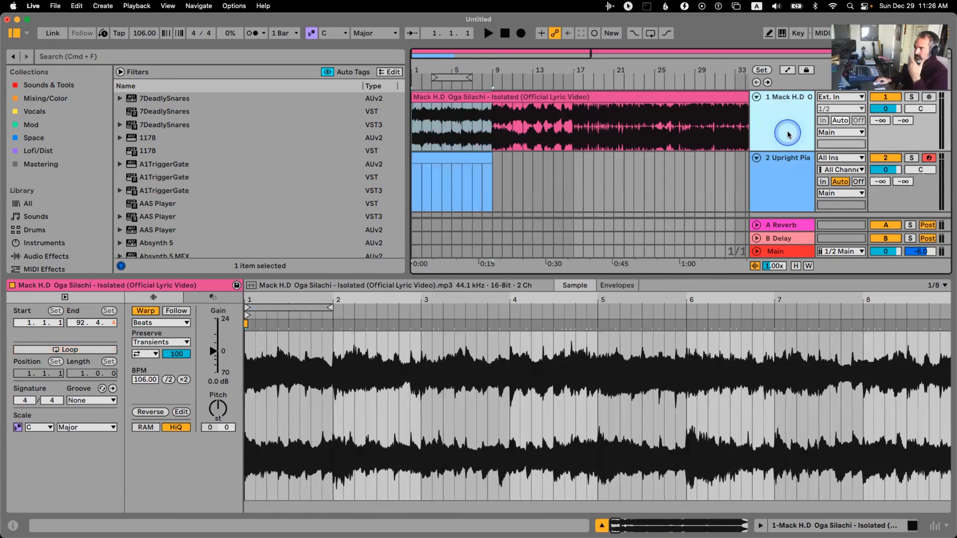
pyautogui.click(793, 166)
pyautogui.click(805, 118)
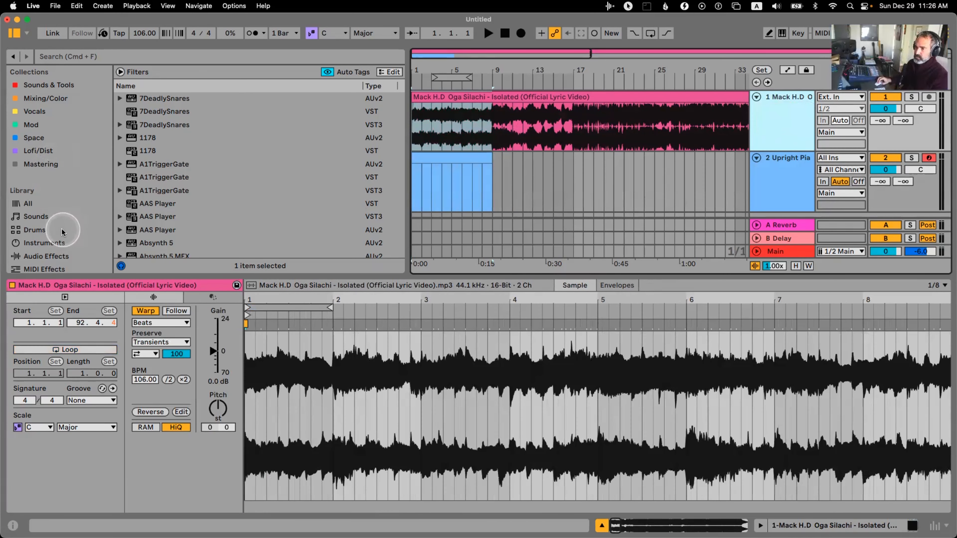
pyautogui.click(49, 256)
pyautogui.moveTo(177, 138); pyautogui.dragTo(486, 118)
pyautogui.click(285, 448)
pyautogui.moveTo(285, 448); pyautogui.dragTo(199, 465)
pyautogui.press('space')
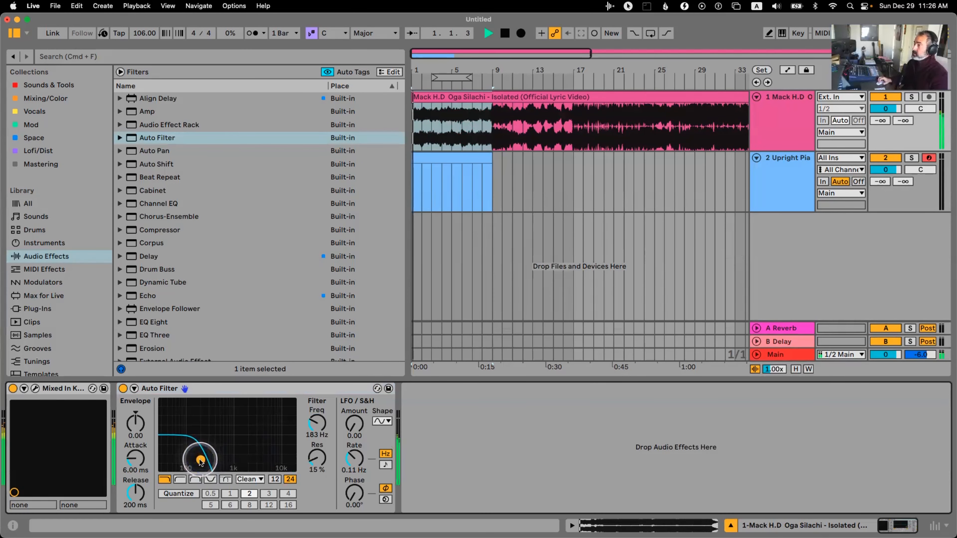
pyautogui.press('space')
# Step: Add Spectrum to the end of the Mack H.D device chain with Tuner before it, and play the track through them
pyautogui.scroll(-20, 244, 260)
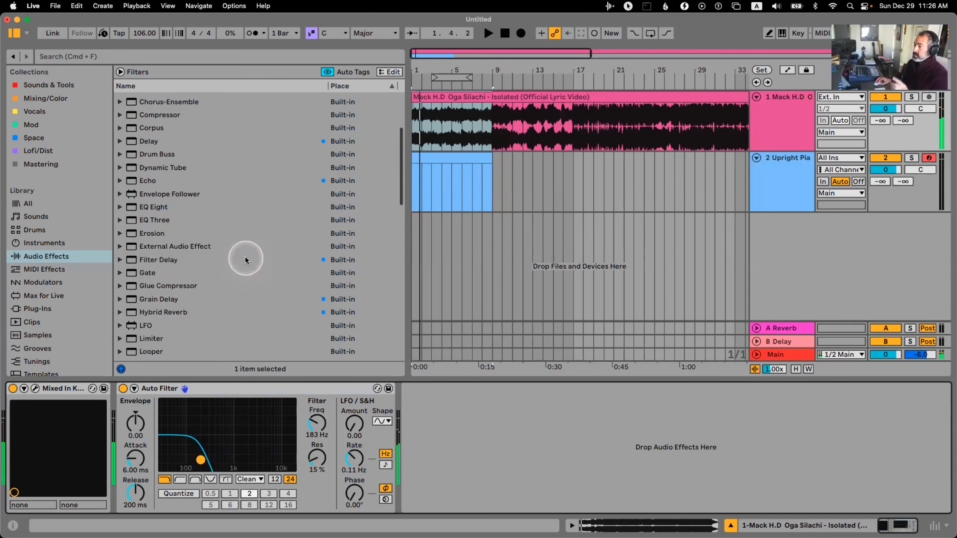
pyautogui.scroll(8, 192, 248)
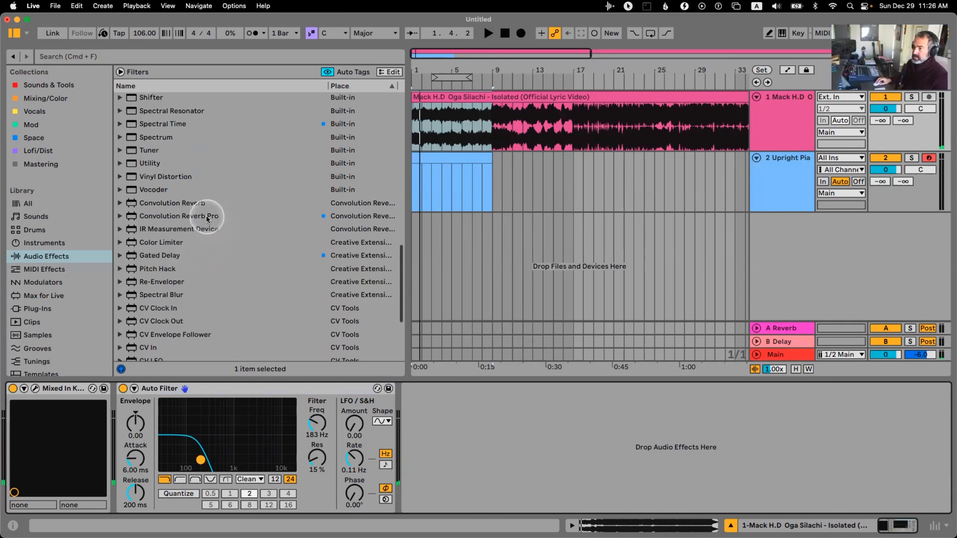
pyautogui.doubleClick(170, 174)
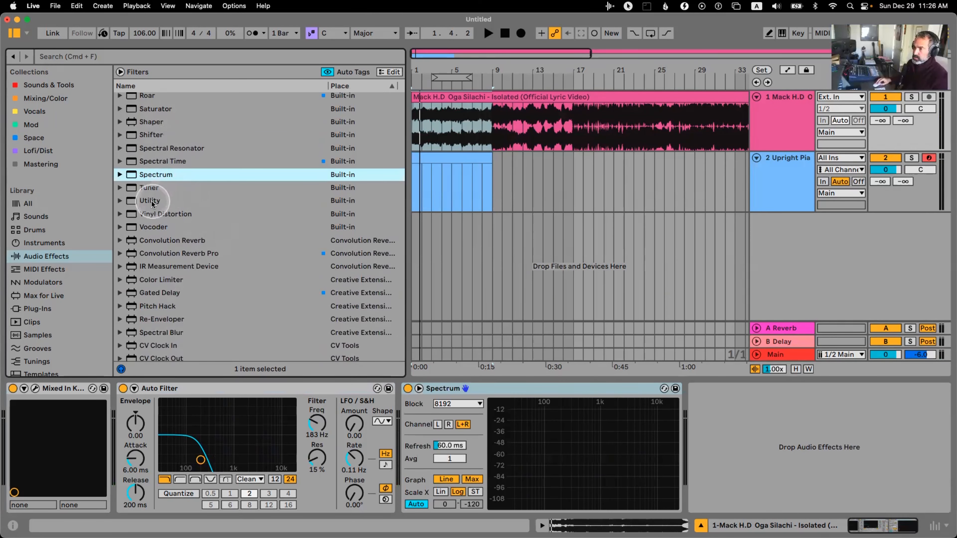
pyautogui.moveTo(145, 189); pyautogui.dragTo(471, 436)
pyautogui.press('space')
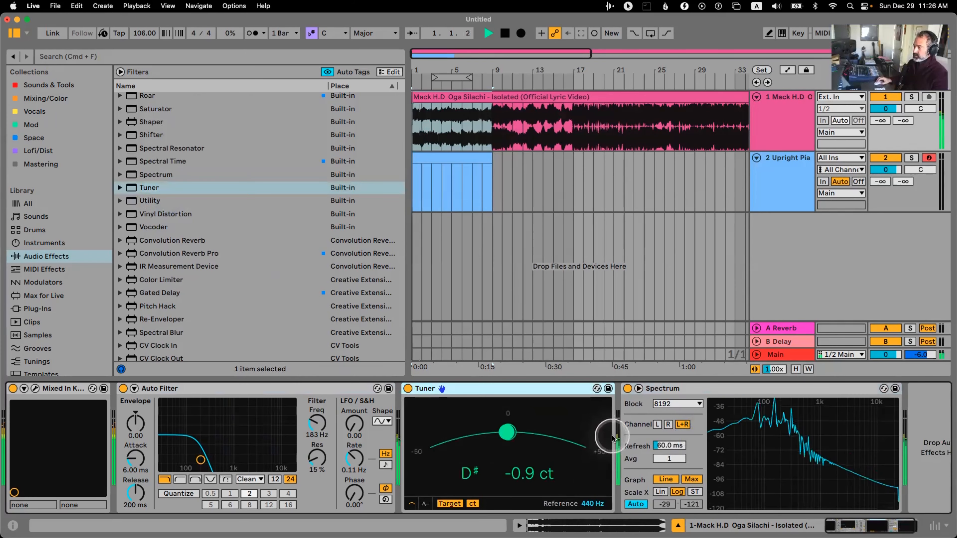
pyautogui.press('space')
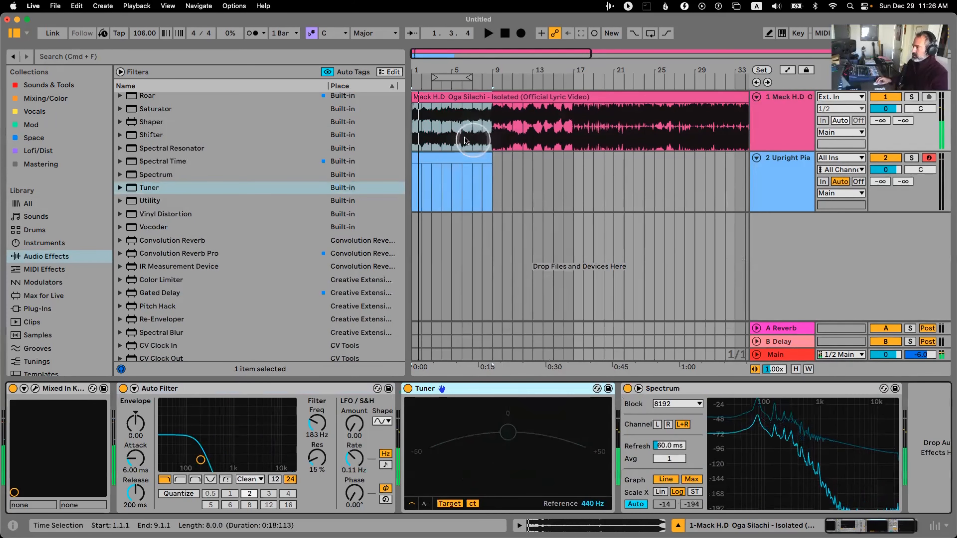
# Step: Enter a one-bar E♭2 note at the start of the Upright Piano clip, with the scale's root spelled as E♭
pyautogui.click(452, 158)
pyautogui.doubleClick(459, 159)
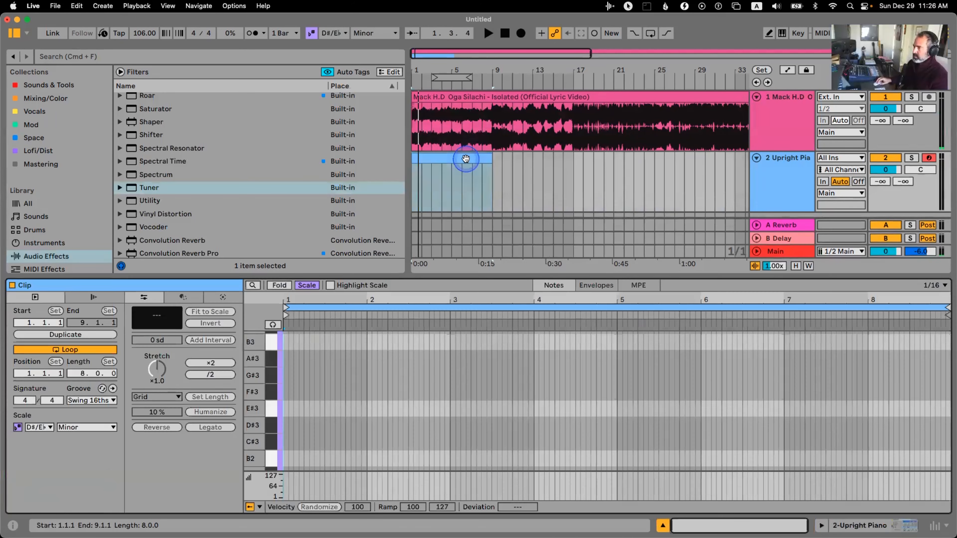
pyautogui.scroll(-2, 301, 396)
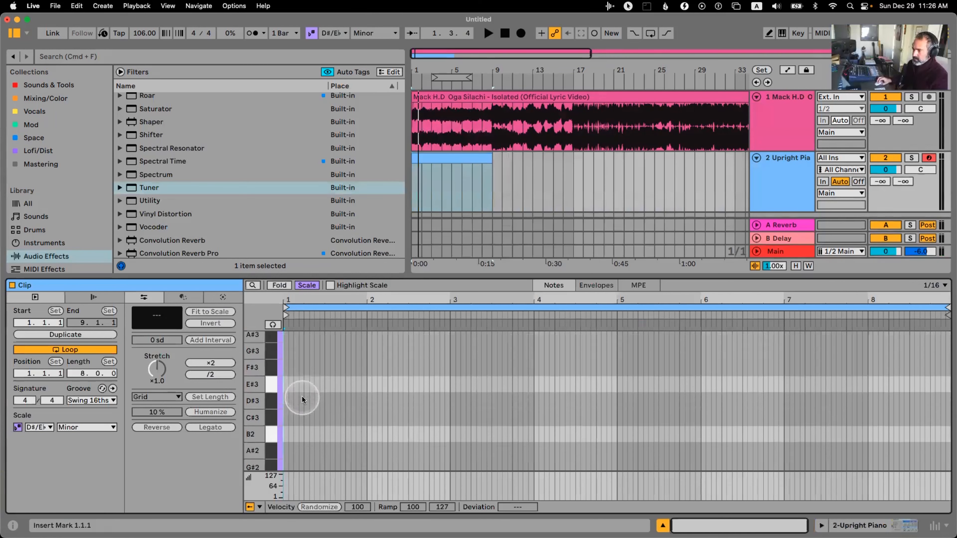
pyautogui.doubleClick(285, 397)
pyautogui.rightClick(270, 399)
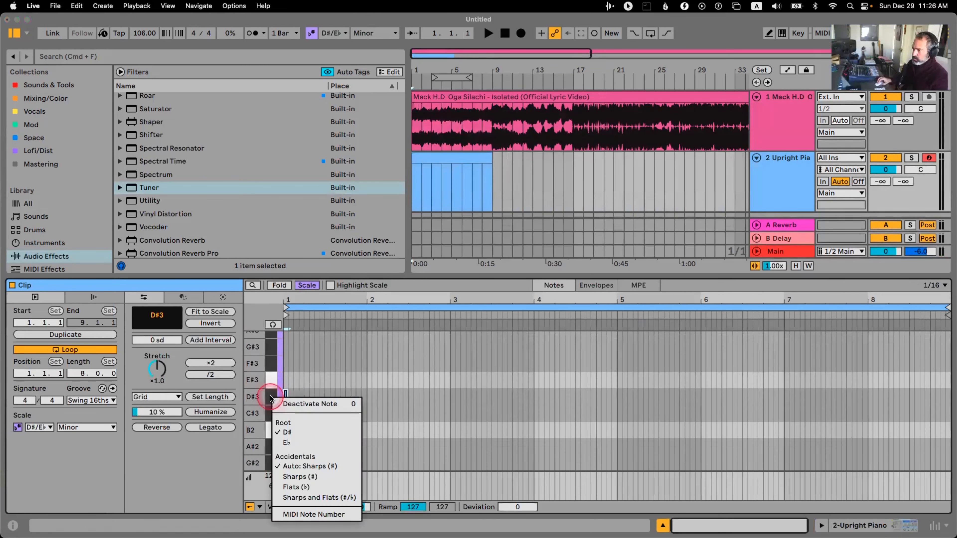
pyautogui.click(302, 446)
pyautogui.moveTo(285, 396); pyautogui.dragTo(367, 396)
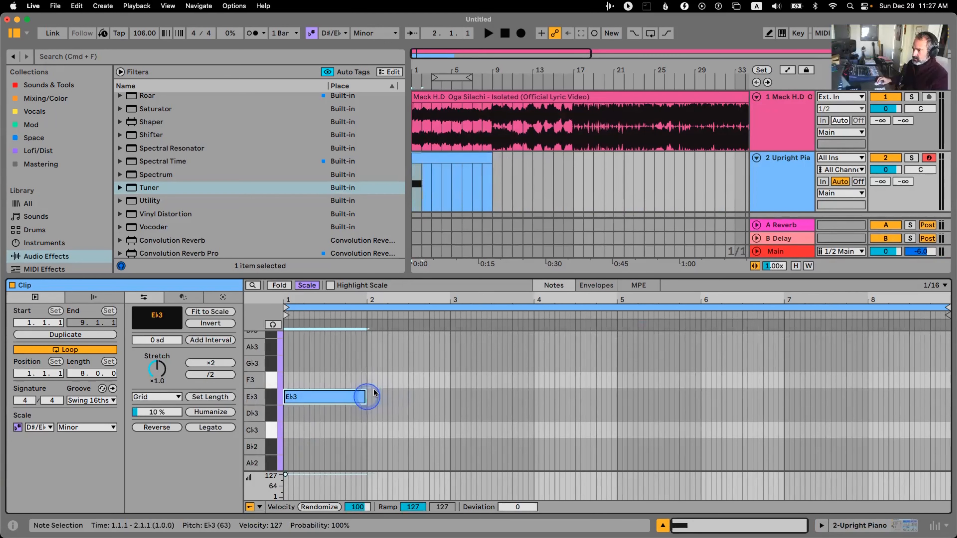
pyautogui.hotkey('shift', 'Down')
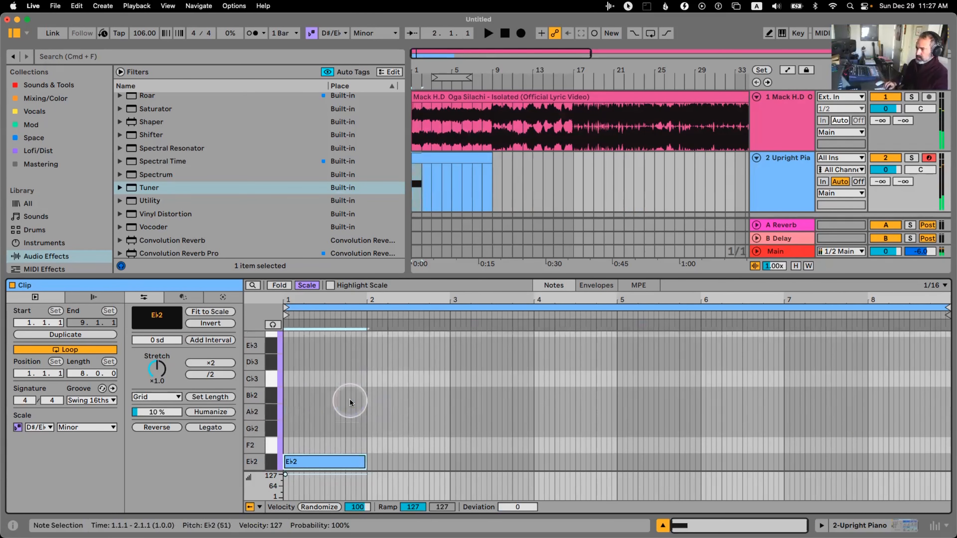
# Step: Play the piano's E♭2 note together with the Mack H.D track to compare their pitch
pyautogui.press('space')
pyautogui.hotkey('shift', 'Tab')
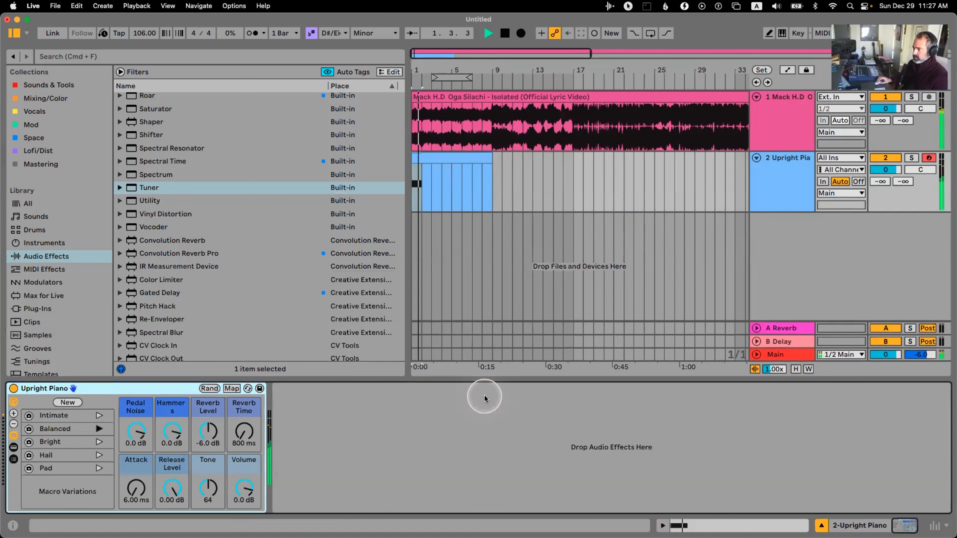
pyautogui.press('Tab')
pyautogui.press('Tab')
pyautogui.hotkey('shift', 'Tab')
pyautogui.press('space')
# Step: Play the opening bars of the Mack H.D track and read the successive bass notes on its Tuner
pyautogui.click(772, 115)
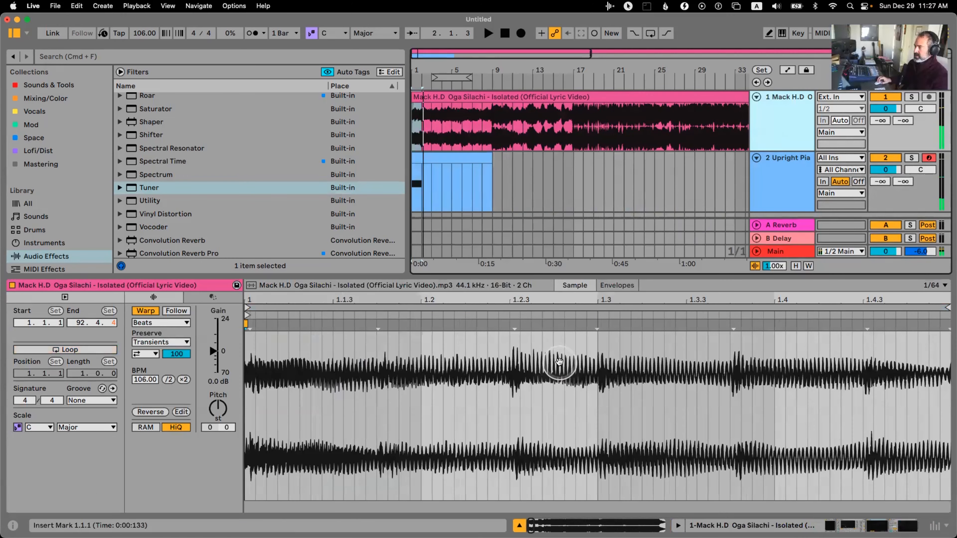
pyautogui.hotkey('shift', 'Tab')
pyautogui.press('space')
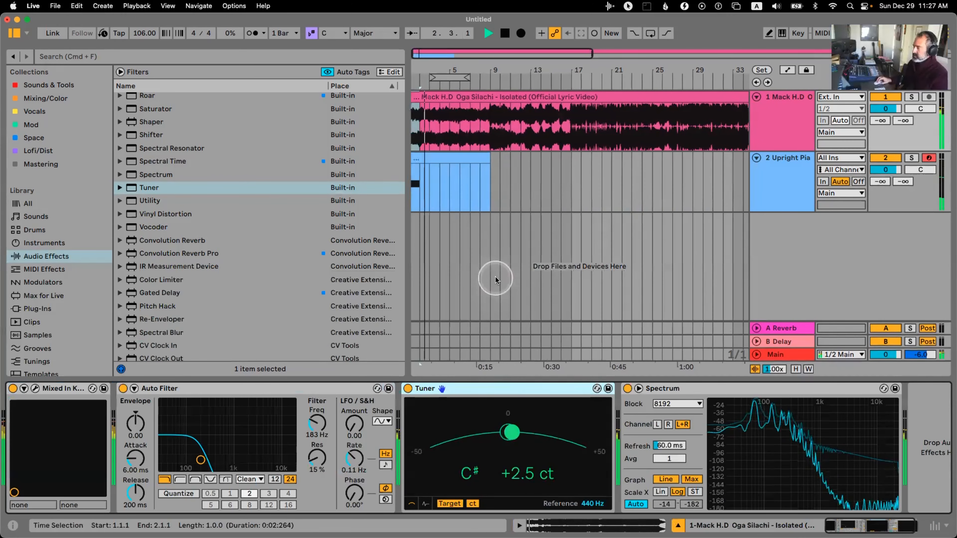
pyautogui.press('space')
pyautogui.rightClick(514, 428)
pyautogui.click(527, 447)
pyautogui.press('space')
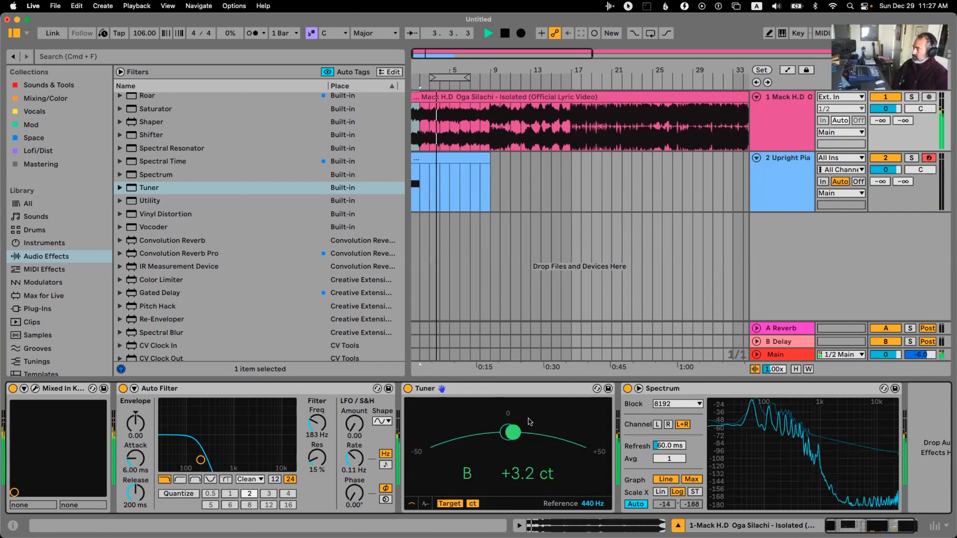
pyautogui.click(432, 158)
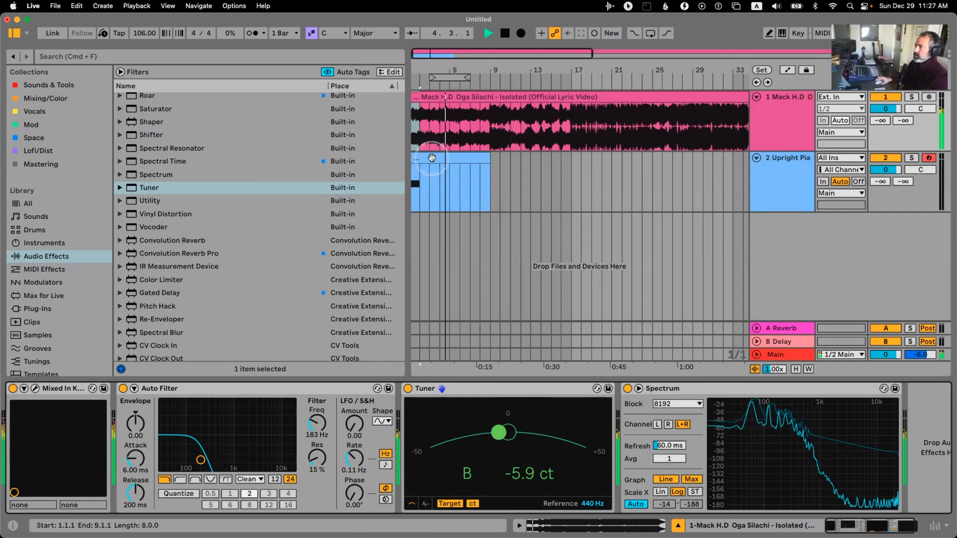
pyautogui.press('space')
# Step: Lower the piano note to E♭1 and duplicate it onward as D♭1 in bar 2 and C♭1 in bars 3 and 4
pyautogui.doubleClick(445, 158)
pyautogui.moveTo(362, 402); pyautogui.dragTo(359, 451)
pyautogui.press('super+d')
pyautogui.press('Down')
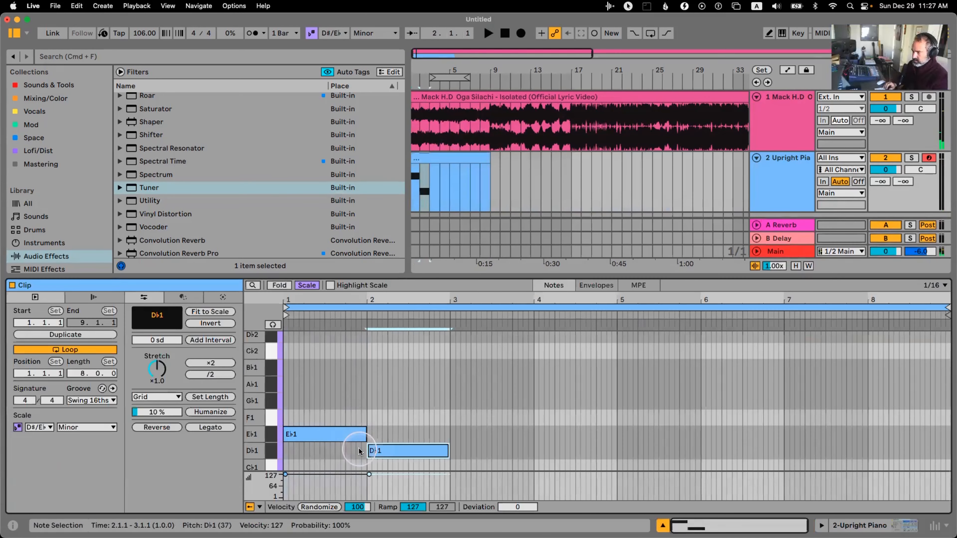
pyautogui.press('super+d')
pyautogui.press('Down')
pyautogui.press('super+d')
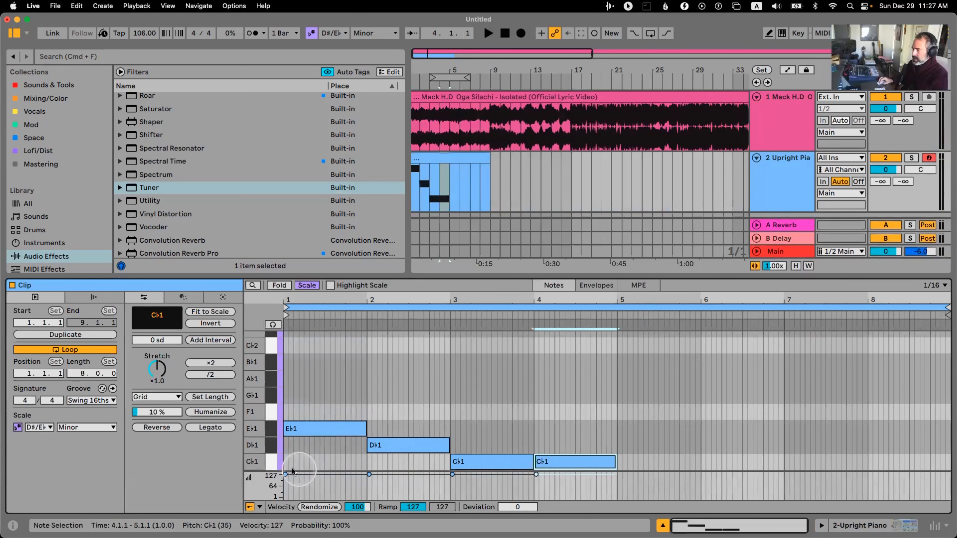
# Step: Switch the spelling of the scale's root to D♯ and back to E♭ in the Upright Piano clip
pyautogui.click(456, 465)
pyautogui.rightClick(273, 462)
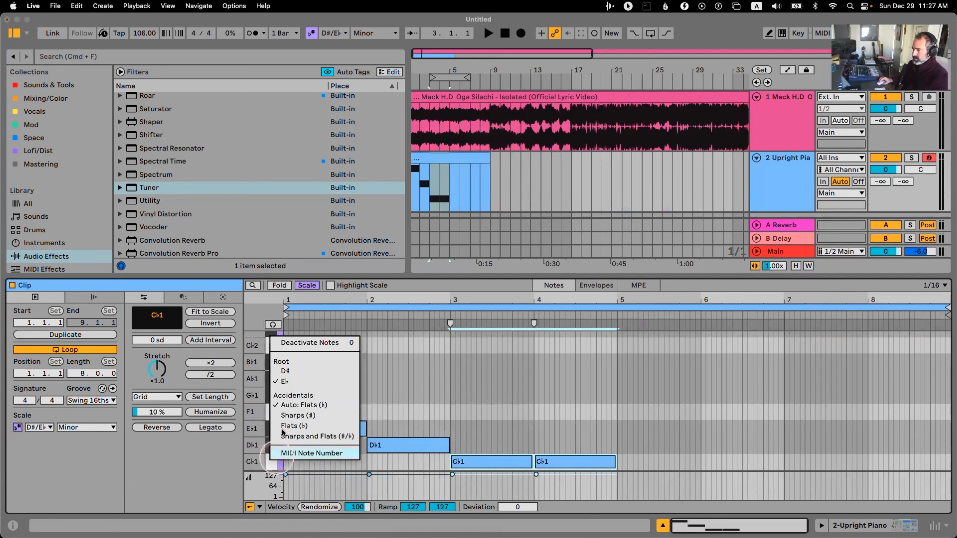
pyautogui.click(287, 371)
pyautogui.rightClick(273, 454)
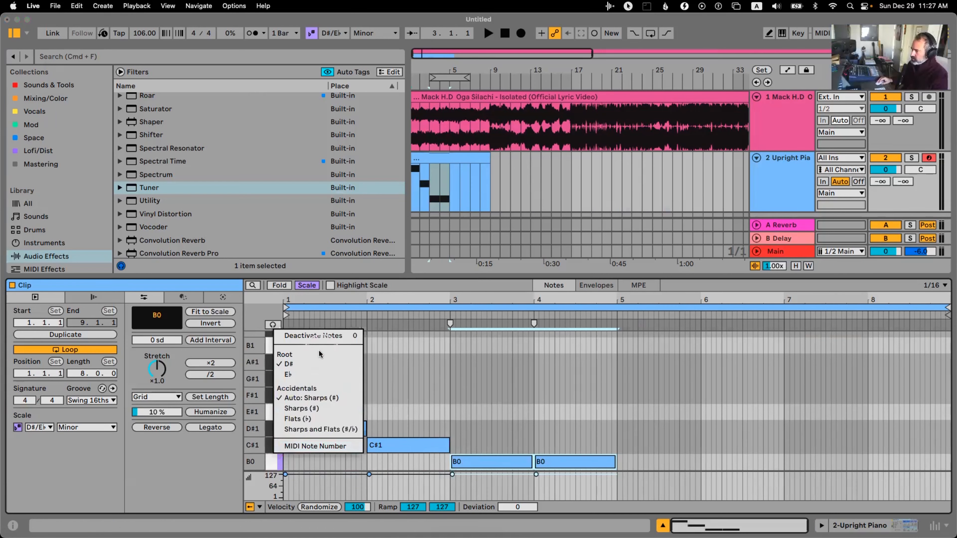
pyautogui.click(304, 375)
# Step: Play the Mack H.D track from bar 3 to the end of bar 8 and read its bass notes on the Tuner
pyautogui.hotkey('shift', 'Tab')
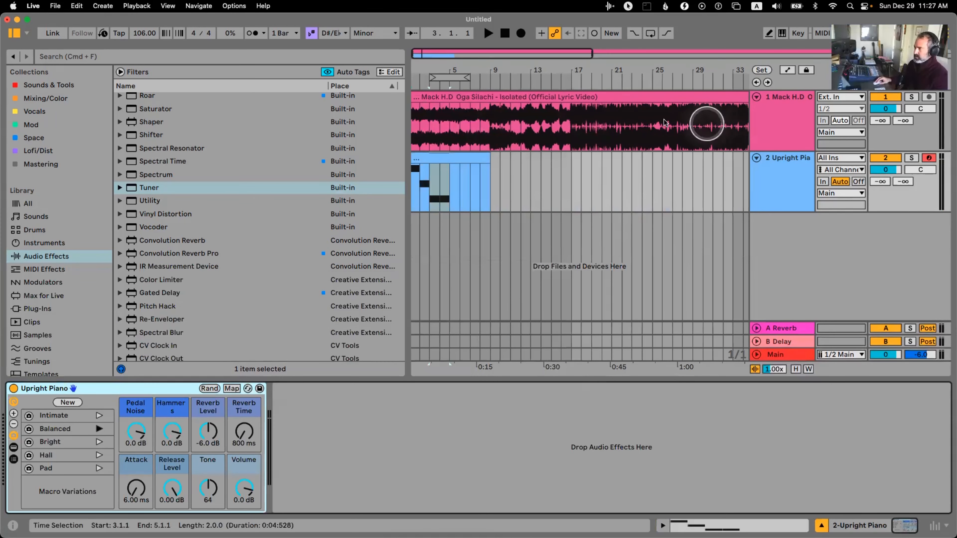
pyautogui.click(521, 110)
pyautogui.click(454, 153)
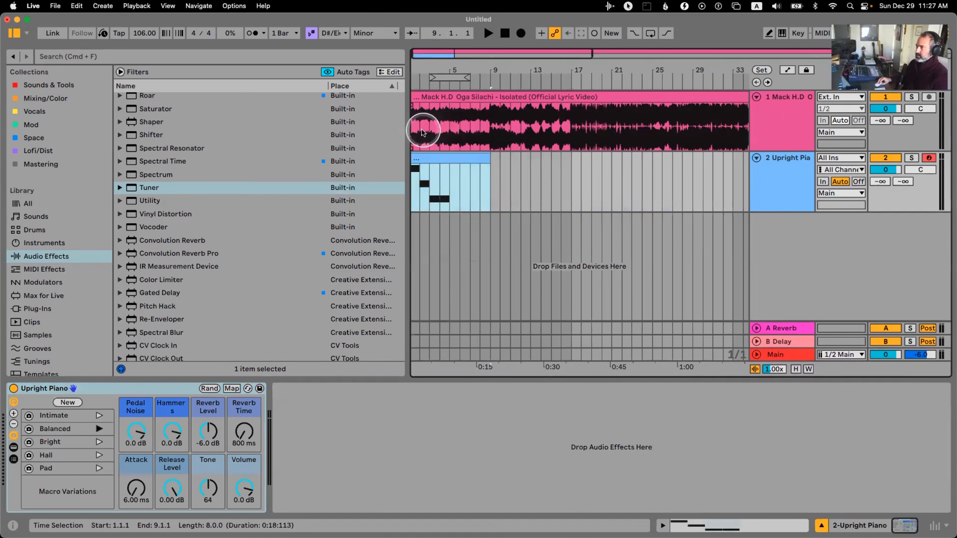
pyautogui.click(430, 118)
pyautogui.press('space')
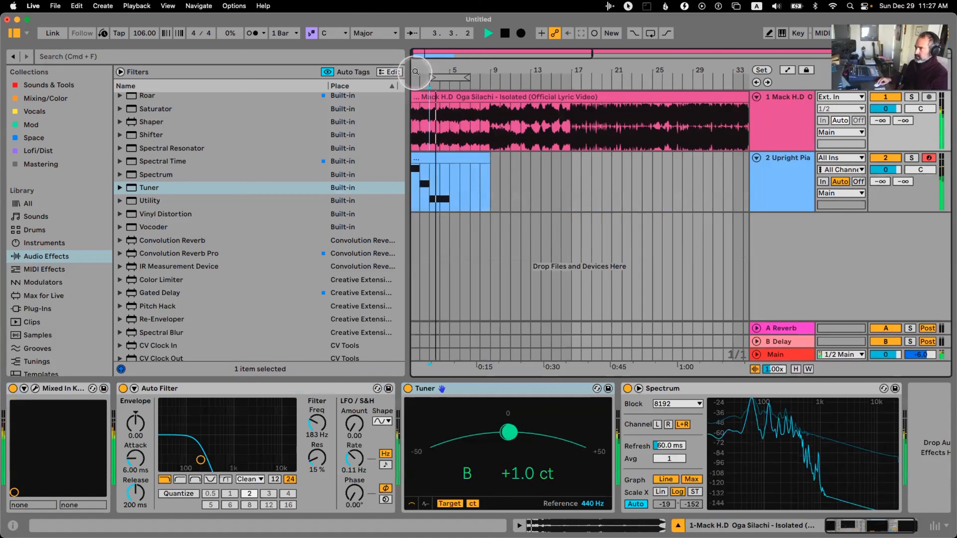
pyautogui.moveTo(416, 71); pyautogui.dragTo(417, 72)
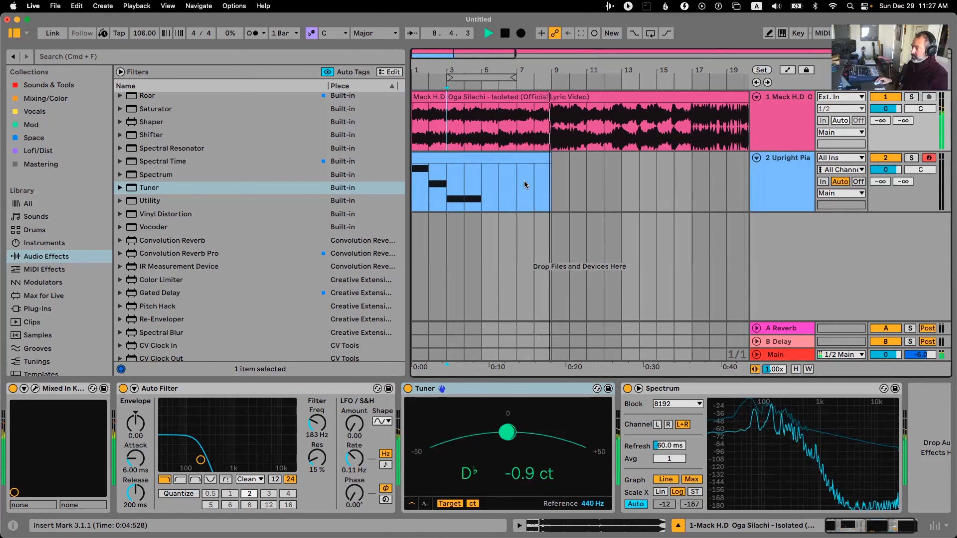
pyautogui.press('space')
# Step: Enter a one-bar A♭0 note at the start of bar 5 in the Upright Piano clip, using a 1/4 grid
pyautogui.doubleClick(517, 159)
pyautogui.scroll(-1, 661, 434)
pyautogui.scroll(-2, 664, 442)
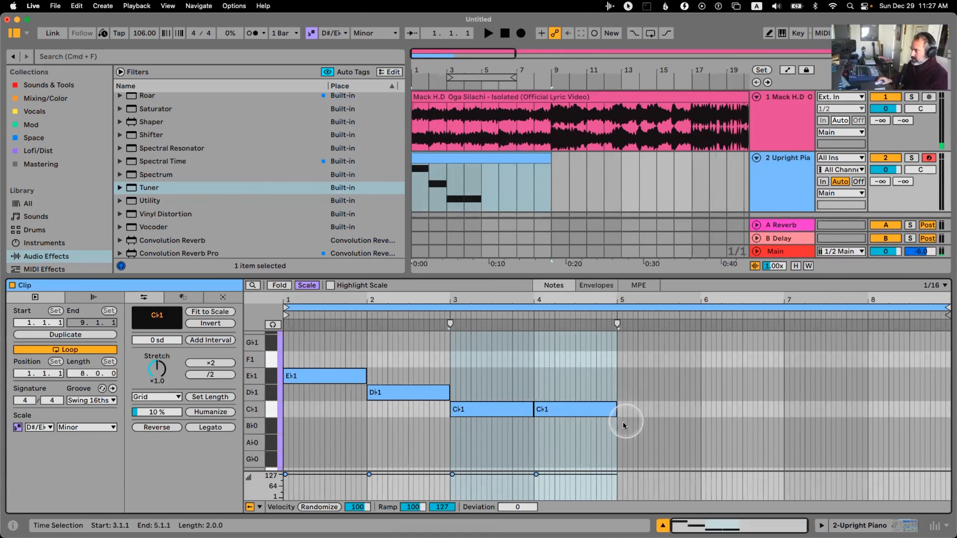
pyautogui.doubleClick(620, 443)
pyautogui.press('super+2')
pyautogui.press('super+2')
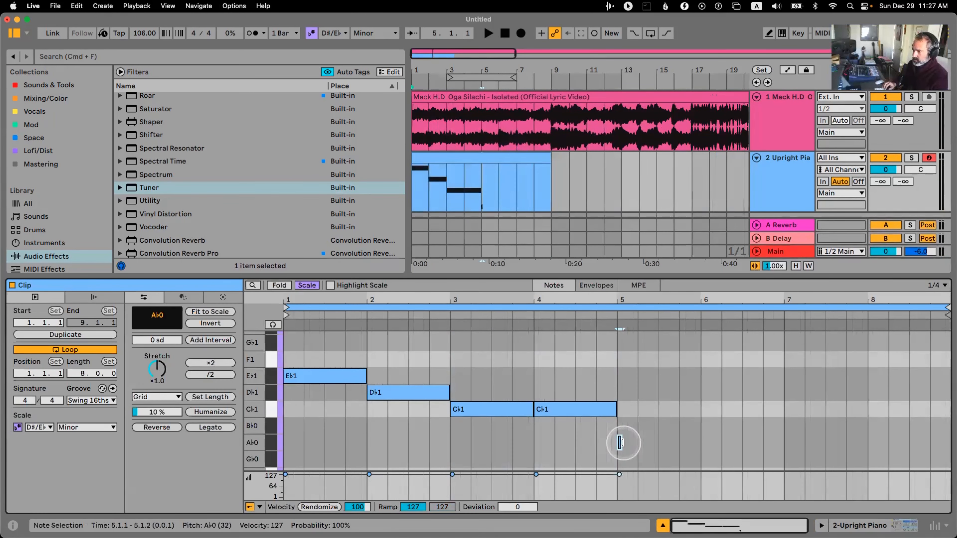
pyautogui.hotkey('shift', 'Right')
pyautogui.hotkey('shift', 'Right')
pyautogui.hotkey('shift', 'Right')
# Step: Duplicate the note onward as B♭0 in bar 6, C♭1 in bar 7, and half-bar C♭1 and D♭1 notes in bar 8
pyautogui.press('super+d')
pyautogui.press('Up')
pyautogui.press('super+d')
pyautogui.press('Up')
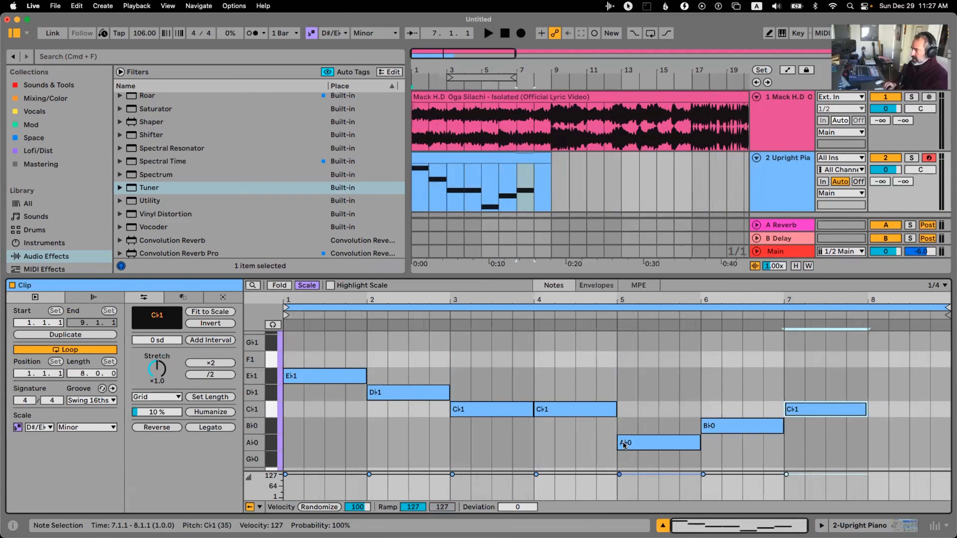
pyautogui.press('super+d')
pyautogui.hotkey('shift', 'Left')
pyautogui.hotkey('shift', 'Left')
pyautogui.press('super+d')
pyautogui.press('Up')
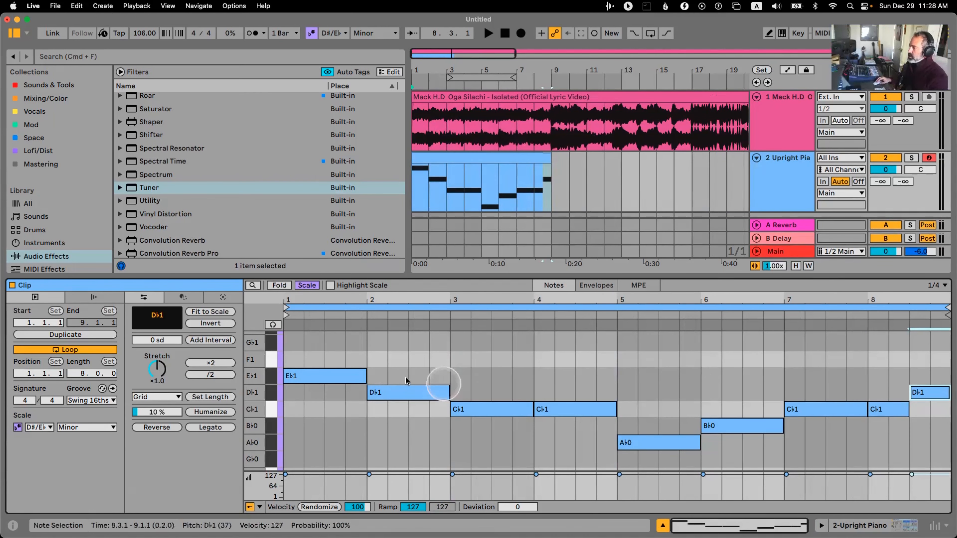
# Step: Copy all the bass notes up a scale third and a scale fifth to form triads across the eight bars
pyautogui.scroll(2, 397, 373)
pyautogui.moveTo(255, 404); pyautogui.dragTo(244, 405)
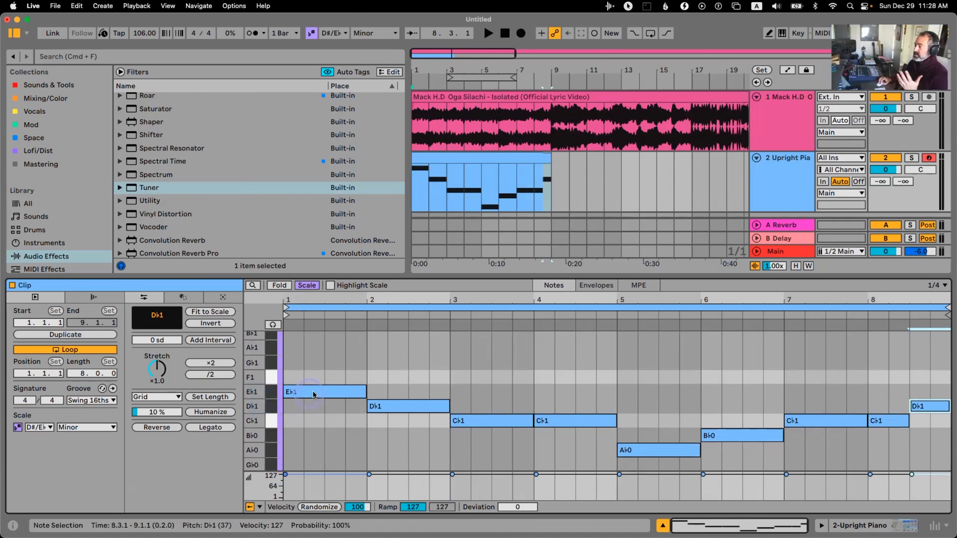
pyautogui.click(337, 375)
pyautogui.press('super+a')
pyautogui.scroll(2, 339, 390)
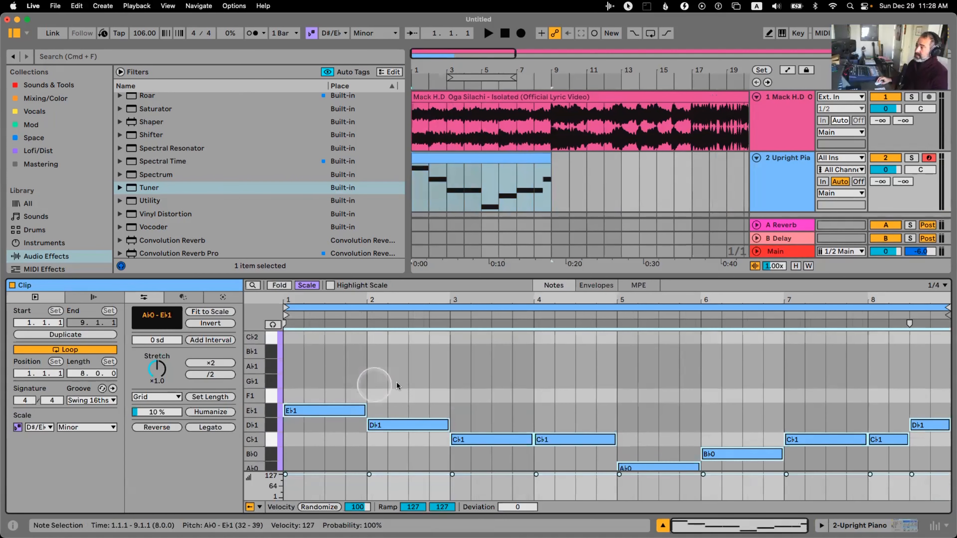
pyautogui.moveTo(346, 403); pyautogui.dragTo(342, 357)
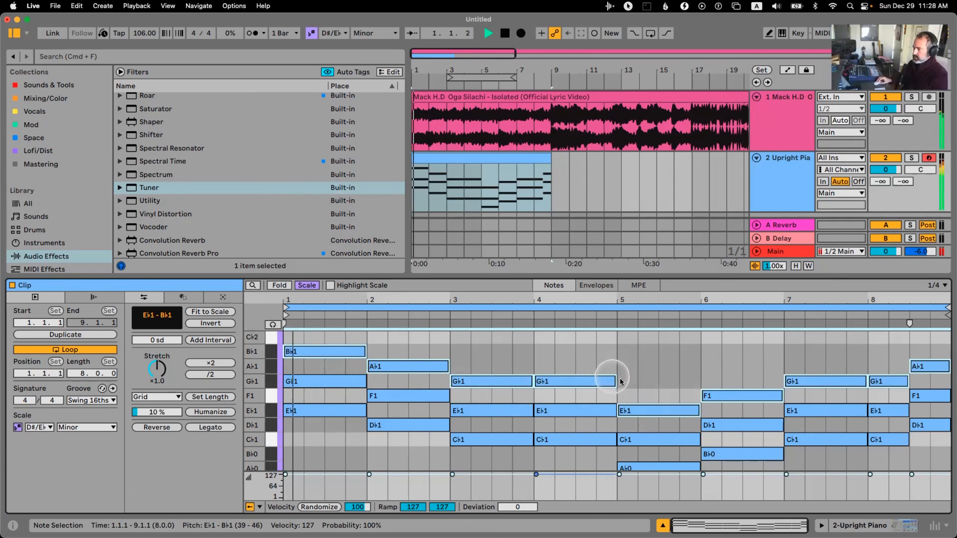
# Step: Transpose all the piano chord notes up two octaves and set their velocity to 80
pyautogui.press('super+a')
pyautogui.hotkey('shift', 'Up')
pyautogui.hotkey('shift', 'Up')
pyautogui.press('space')
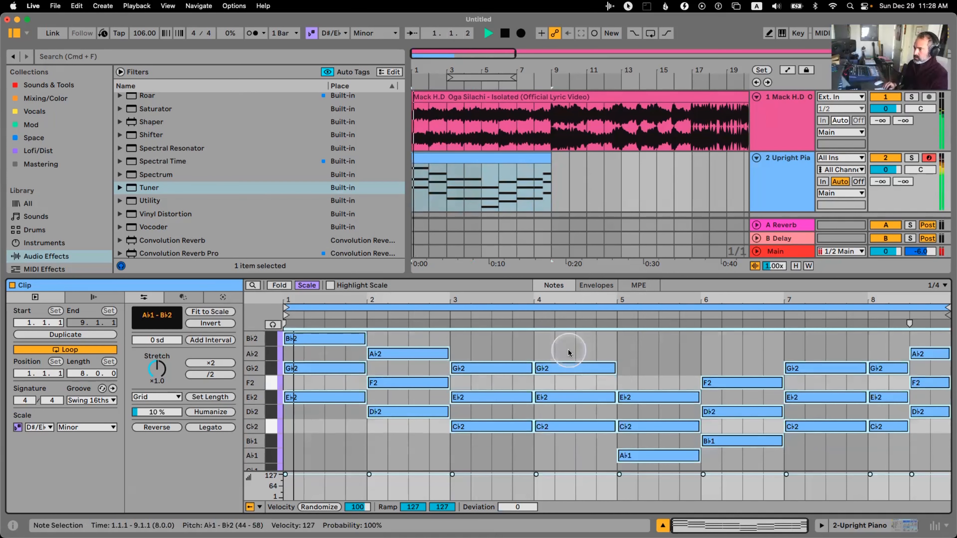
pyautogui.press('space')
pyautogui.press('space')
pyautogui.press('space')
pyautogui.click(609, 347)
pyautogui.press('super+a')
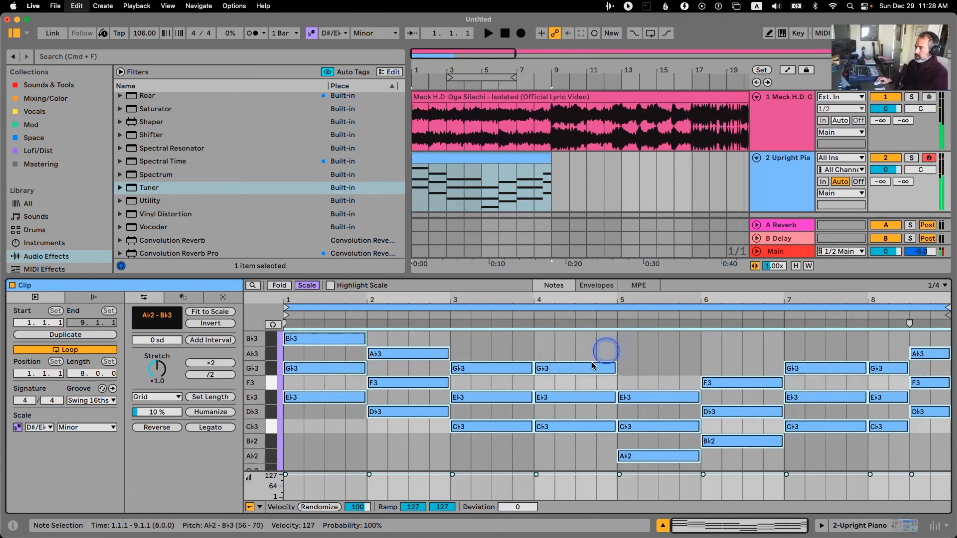
pyautogui.moveTo(591, 367); pyautogui.dragTo(586, 377)
# Step: Play the piano chords together with the Mack H.D track from bar 1
pyautogui.click(775, 120)
pyautogui.press('space')
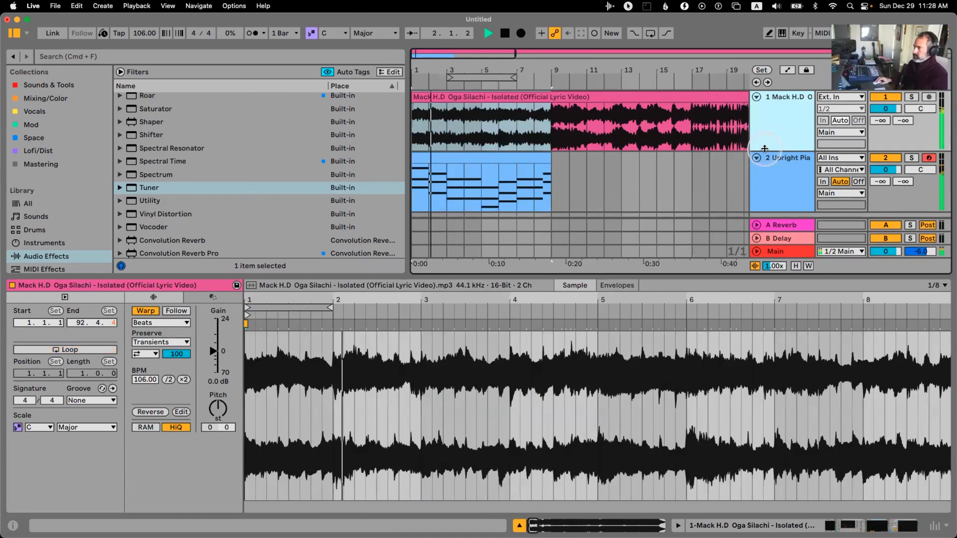
pyautogui.click(792, 173)
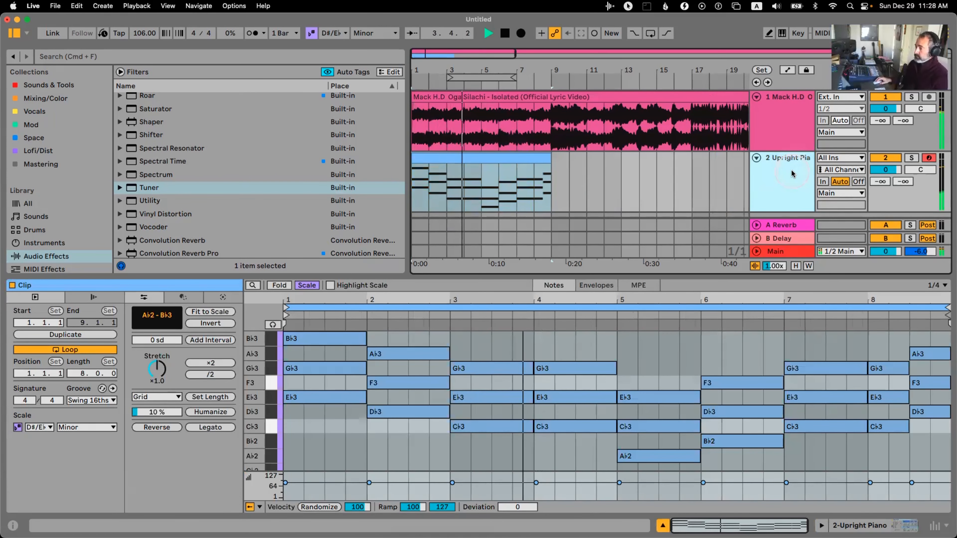
# Step: Lengthen the bar 3 chord through bar 4 so the two repeated chords become one two-bar chord
pyautogui.click(481, 364)
pyautogui.moveTo(510, 338); pyautogui.dragTo(501, 443)
pyautogui.hotkey('shift', 'Right')
pyautogui.hotkey('shift', 'Right')
pyautogui.hotkey('shift', 'Right')
pyautogui.hotkey('shift', 'Right')
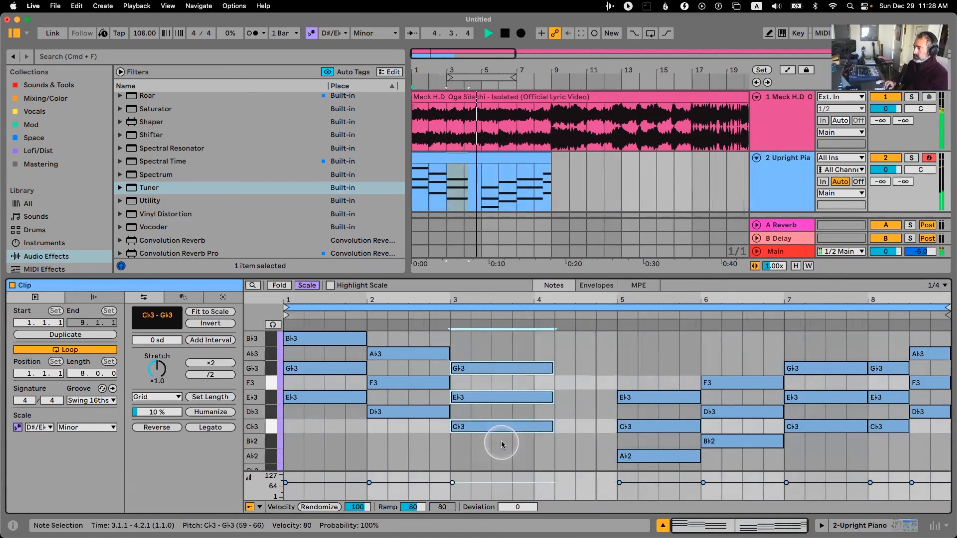
# Step: Lengthen the bar 7 chord to 8.3 over the repeated chord, and listen to the result through bar 8
pyautogui.moveTo(789, 360); pyautogui.dragTo(815, 441)
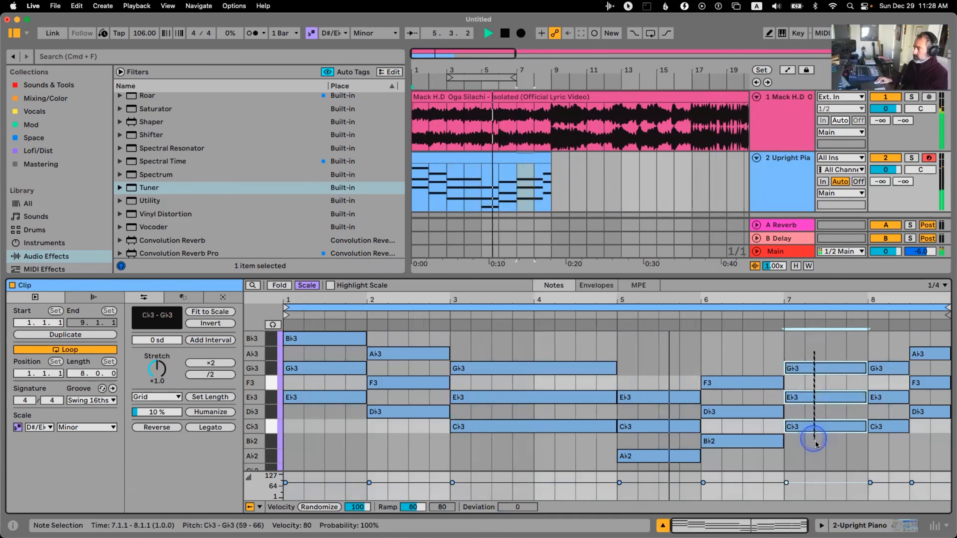
pyautogui.hotkey('shift', 'Right')
pyautogui.hotkey('shift', 'Right')
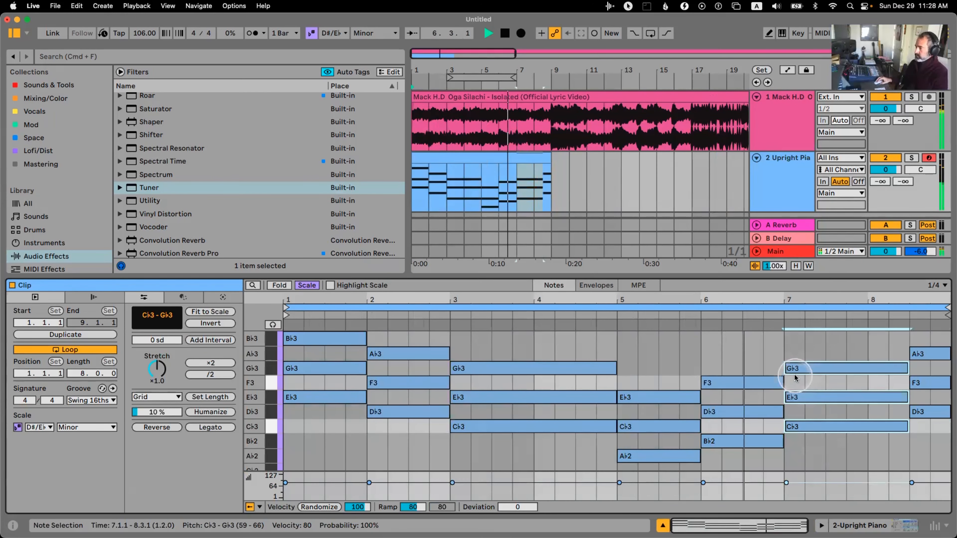
pyautogui.click(743, 360)
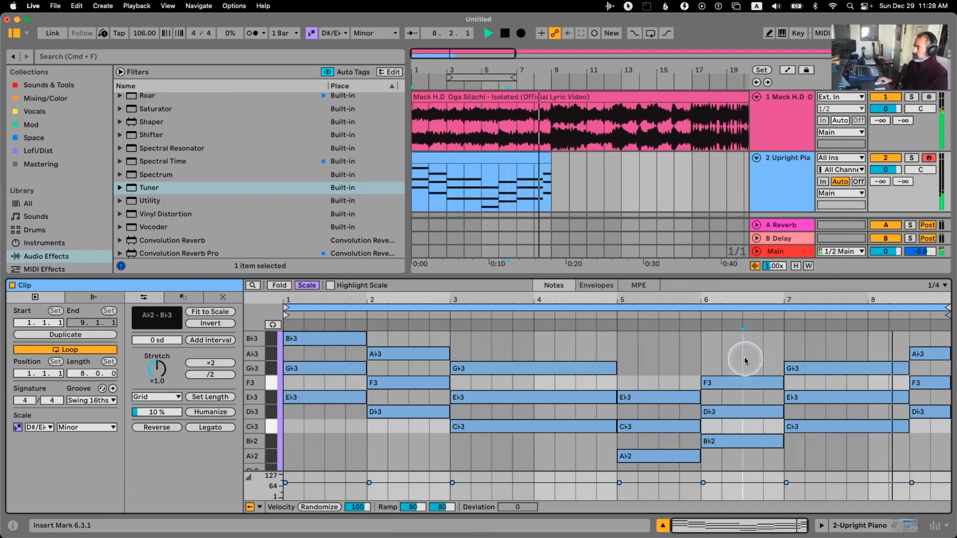
pyautogui.press('space')
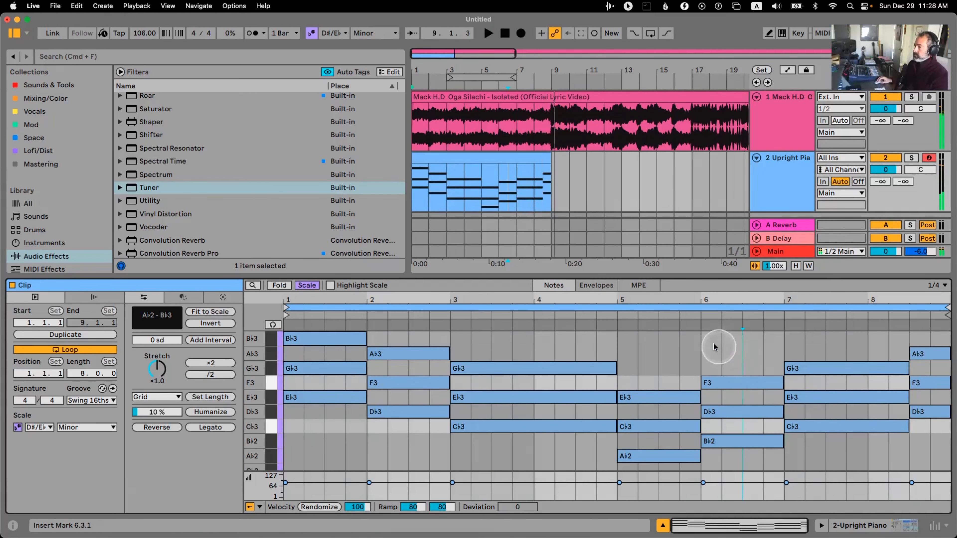
# Step: Split the Mack H.D clip at bar 9 and check the convert-to-MIDI commands available for its first part
pyautogui.click(758, 140)
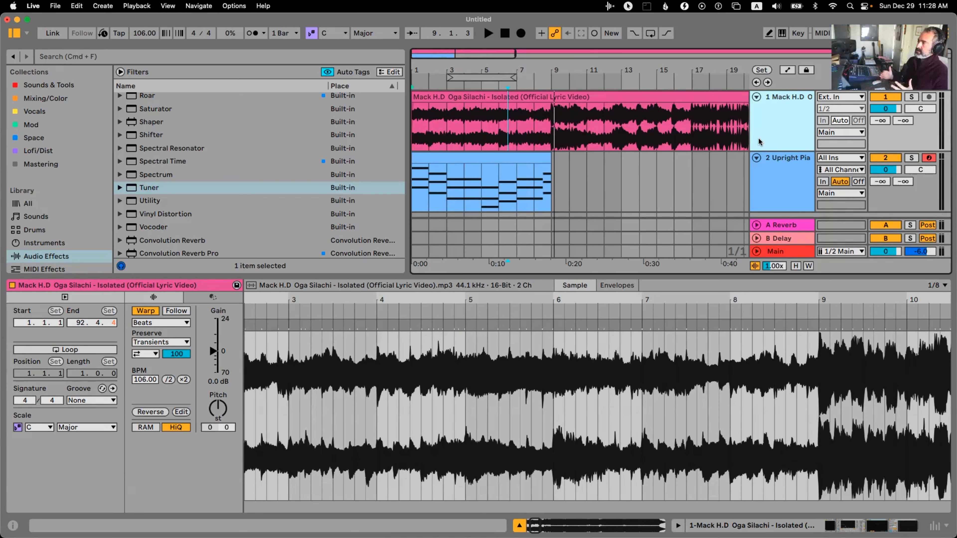
pyautogui.click(759, 141)
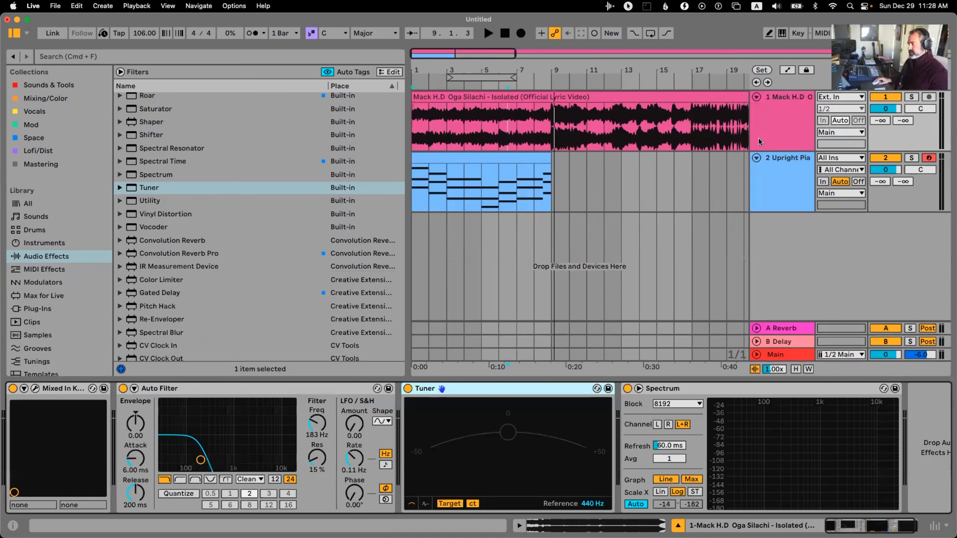
pyautogui.click(553, 120)
pyautogui.press('super+e')
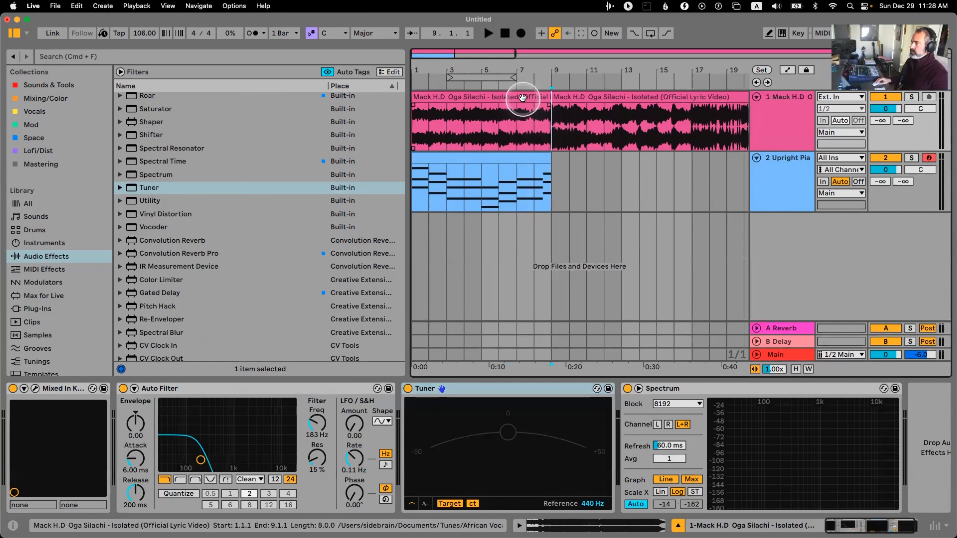
pyautogui.rightClick(522, 99)
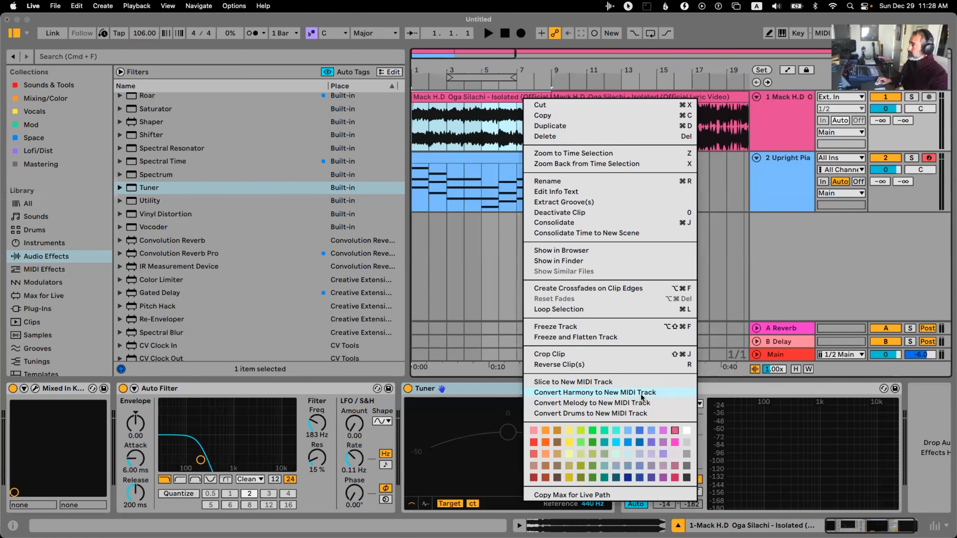
pyautogui.click(471, 239)
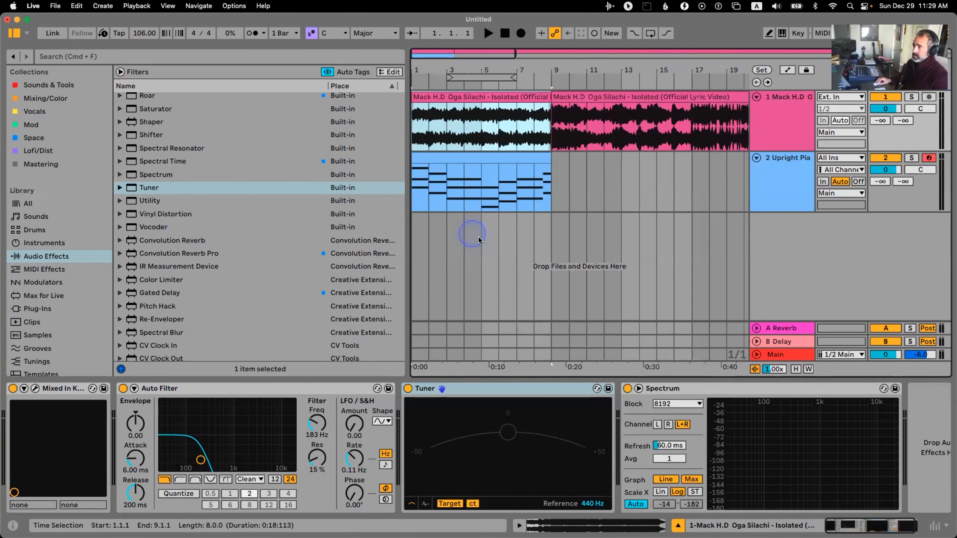
pyautogui.click(491, 162)
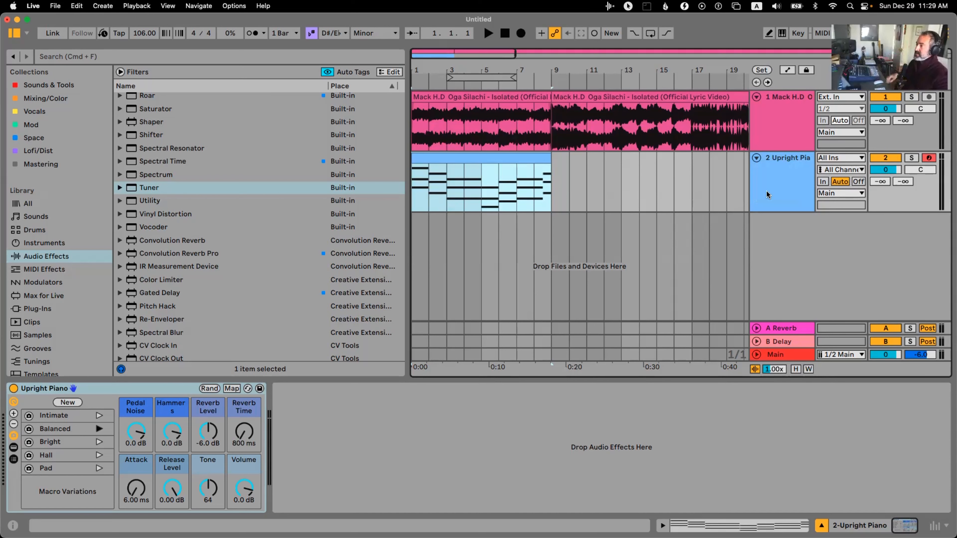
pyautogui.click(484, 251)
pyautogui.scroll(-10, 71, 214)
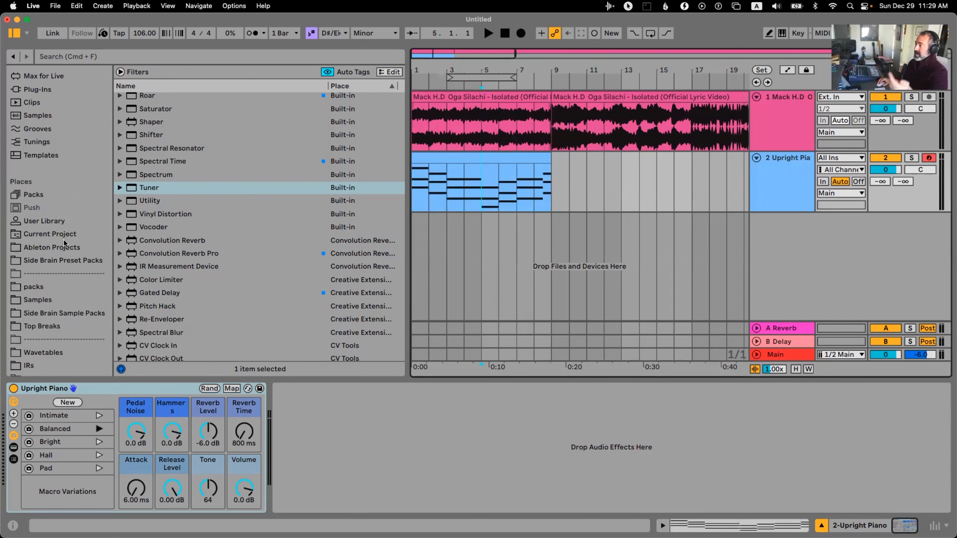
pyautogui.click(135, 33)
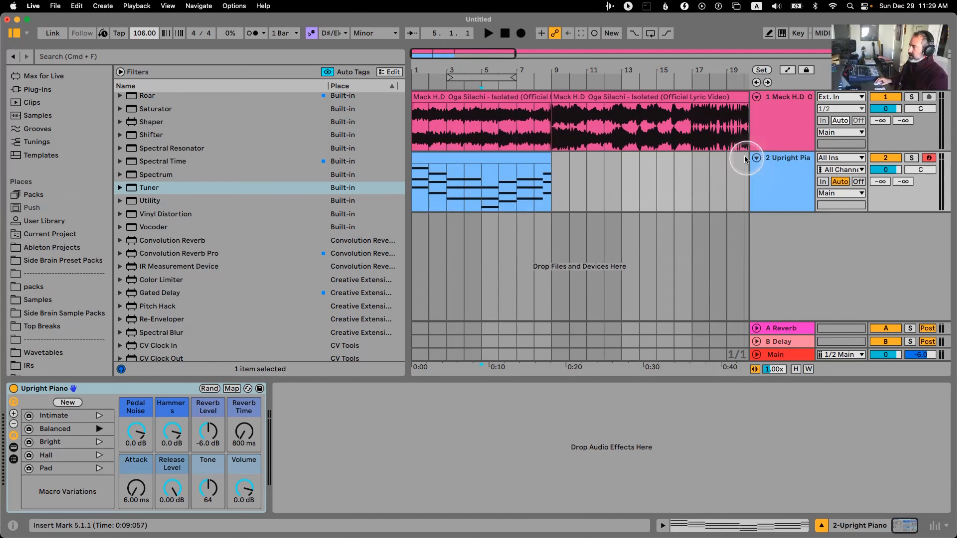
pyautogui.click(565, 171)
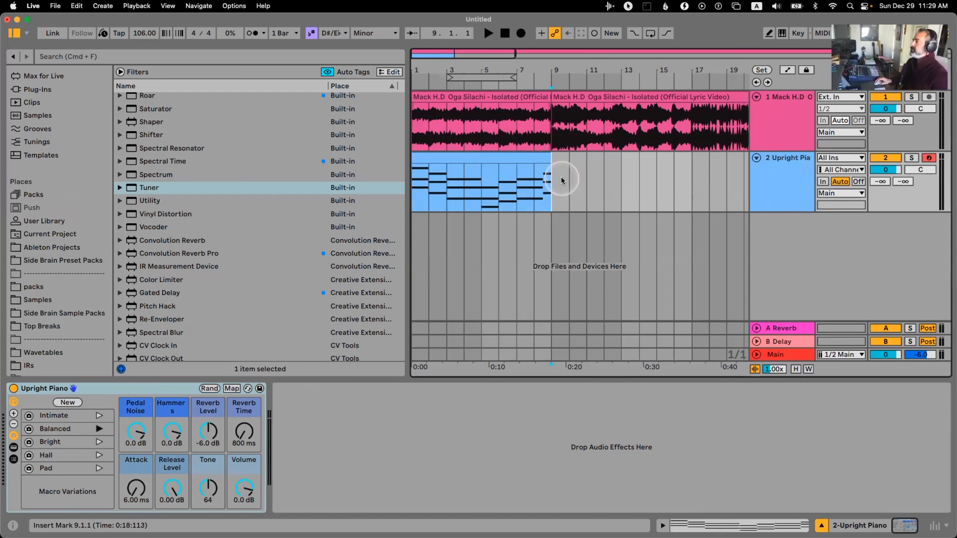
pyautogui.click(536, 160)
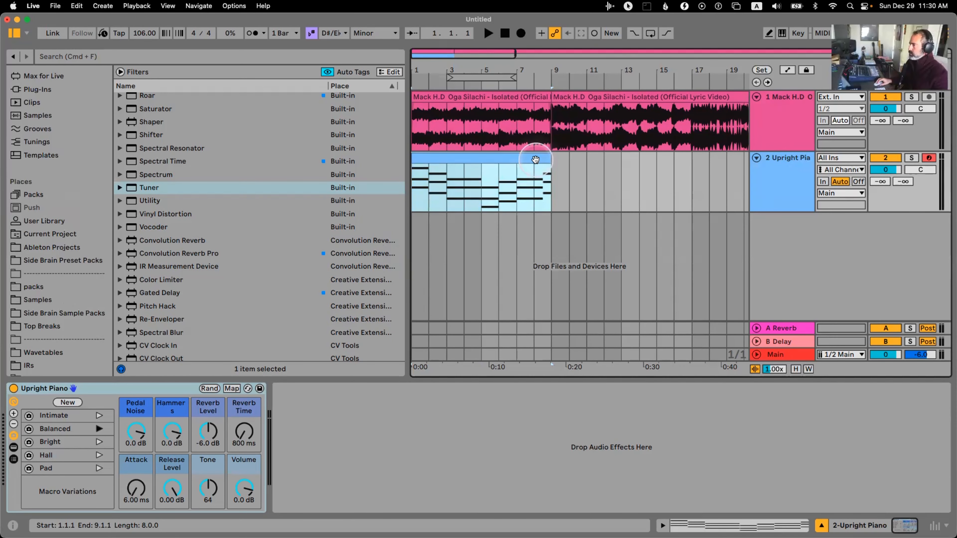
# Step: Try adding C♭4 above the bar 1 chord and B♭3 above the bar 3 chord, removing each added note
pyautogui.doubleClick(530, 158)
pyautogui.click(334, 358)
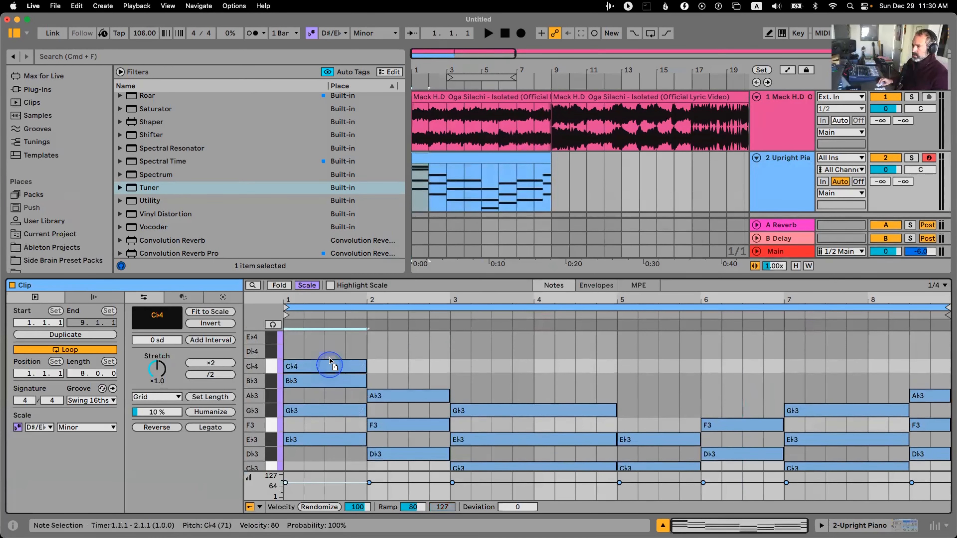
pyautogui.doubleClick(343, 355)
pyautogui.moveTo(488, 410); pyautogui.dragTo(487, 386)
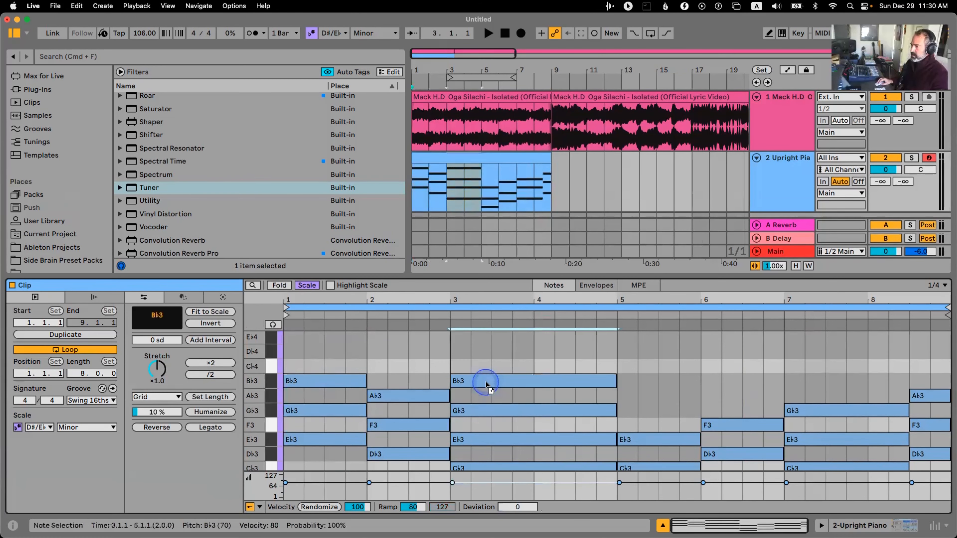
pyautogui.doubleClick(495, 384)
pyautogui.click(758, 122)
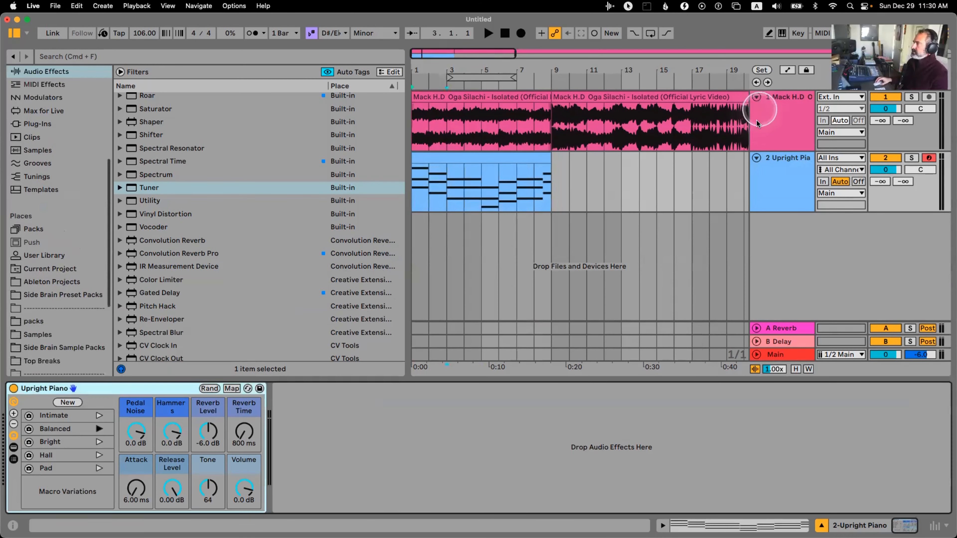
pyautogui.click(772, 124)
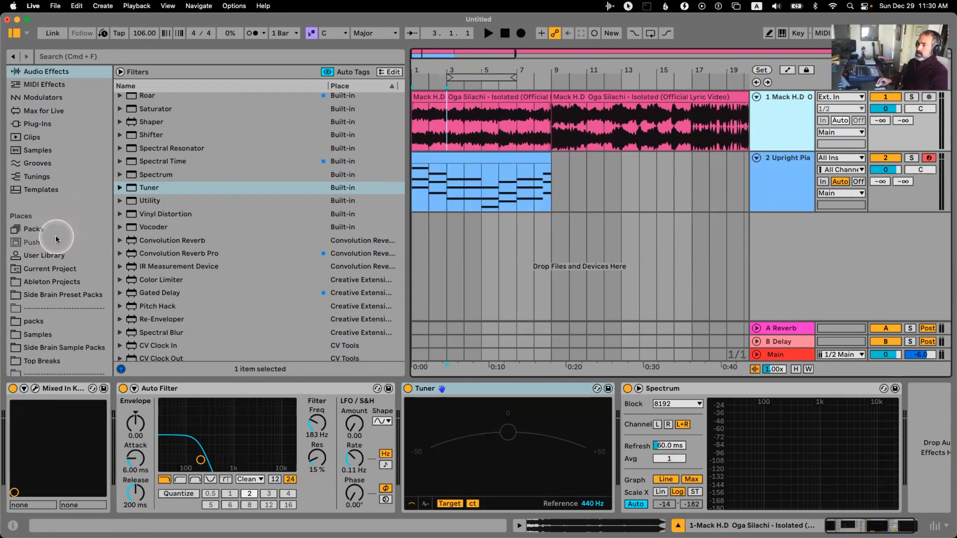
pyautogui.scroll(-5, 62, 235)
pyautogui.scroll(-8, 68, 238)
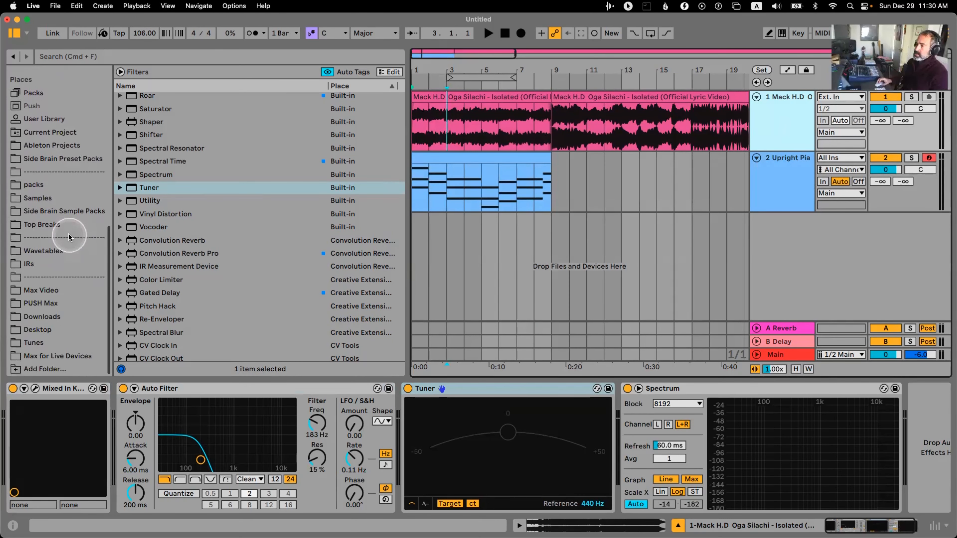
pyautogui.scroll(10, 67, 237)
pyautogui.scroll(-10, 66, 237)
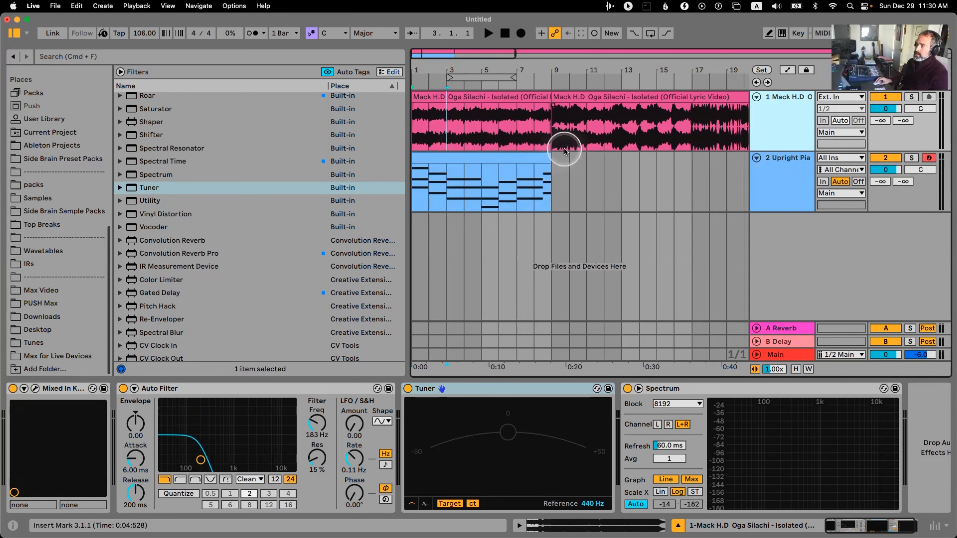
pyautogui.click(806, 170)
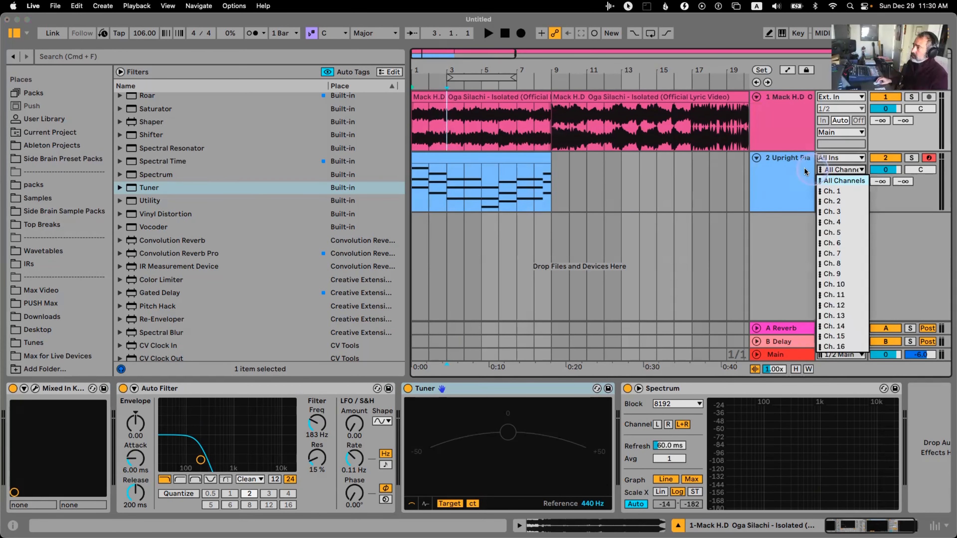
pyautogui.click(782, 173)
pyautogui.click(773, 135)
pyautogui.click(547, 121)
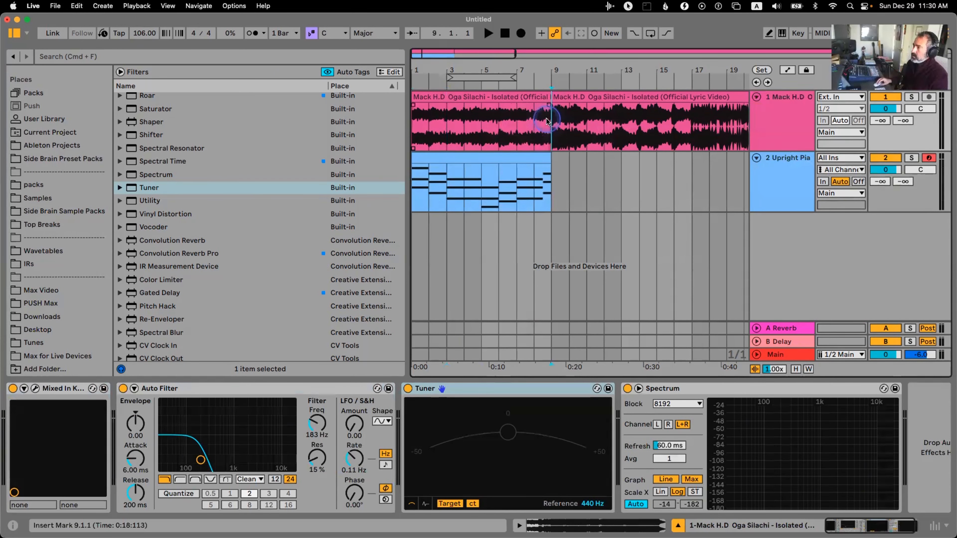
pyautogui.click(509, 125)
# Step: Solo the original Mack H.D track, play it from bar 9 and turn off its Auto Filter to hear where the vocals enter
pyautogui.click(912, 98)
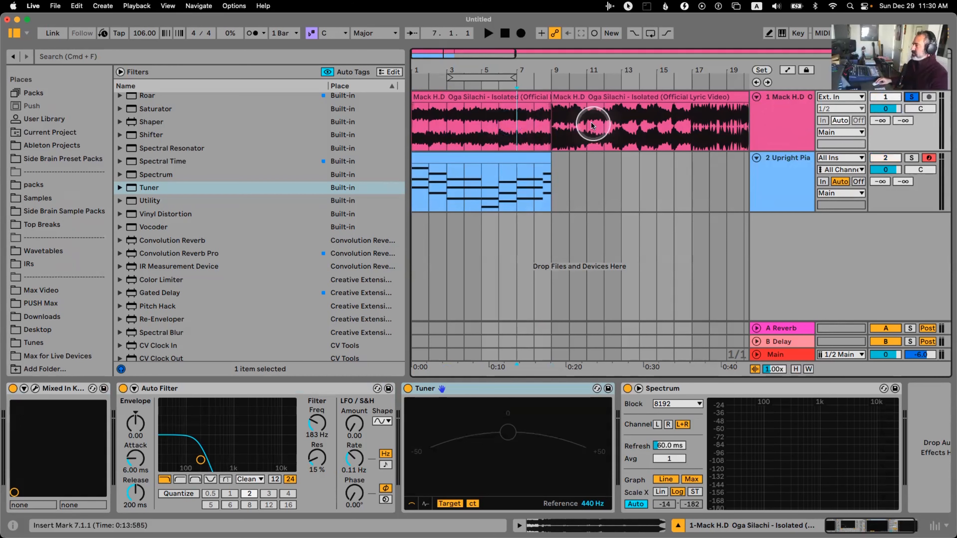
pyautogui.click(555, 121)
pyautogui.press('space')
pyautogui.click(776, 122)
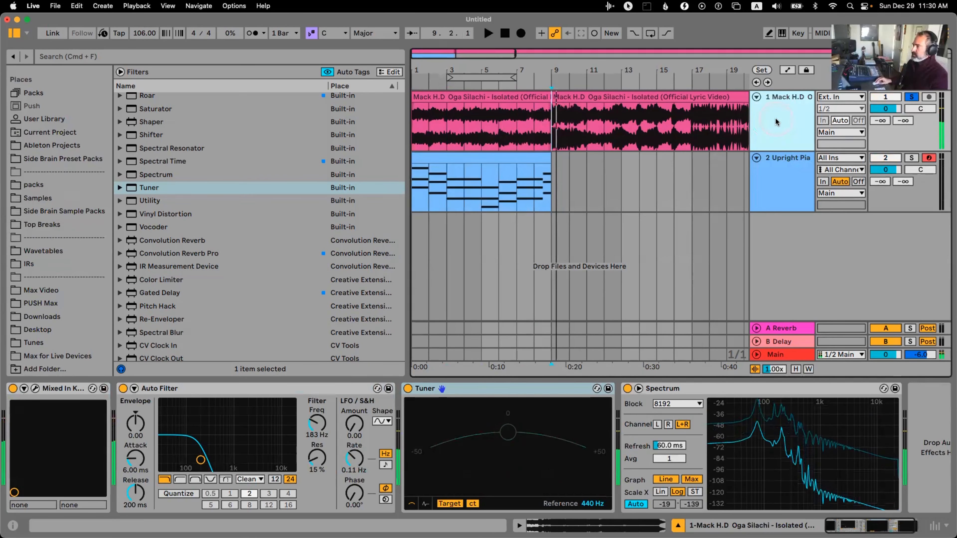
pyautogui.click(123, 388)
pyautogui.press('space')
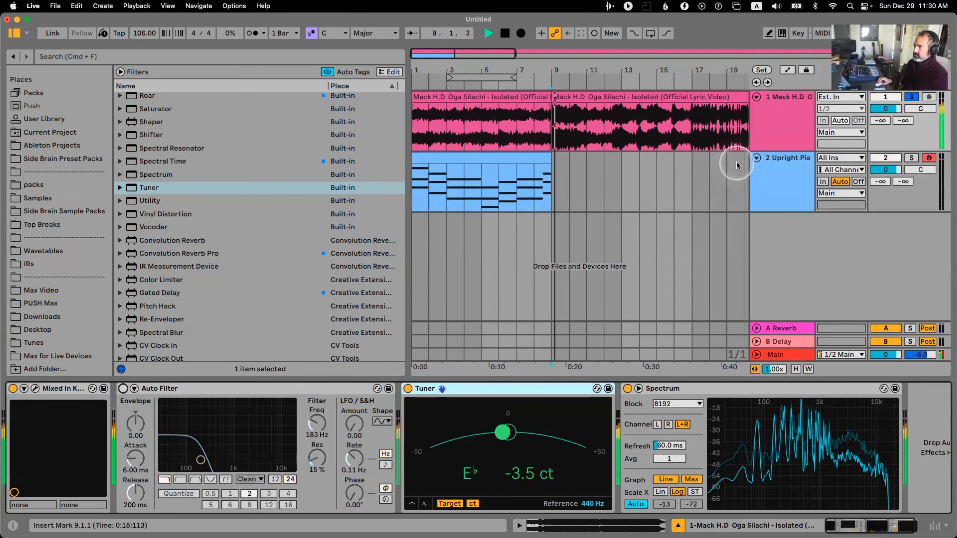
pyautogui.click(790, 138)
pyautogui.press('space')
# Step: Insert a track below Upright Piano and place the Mack H.D Oga Silachi (Vocals) WAV on it at bar 1
pyautogui.click(796, 169)
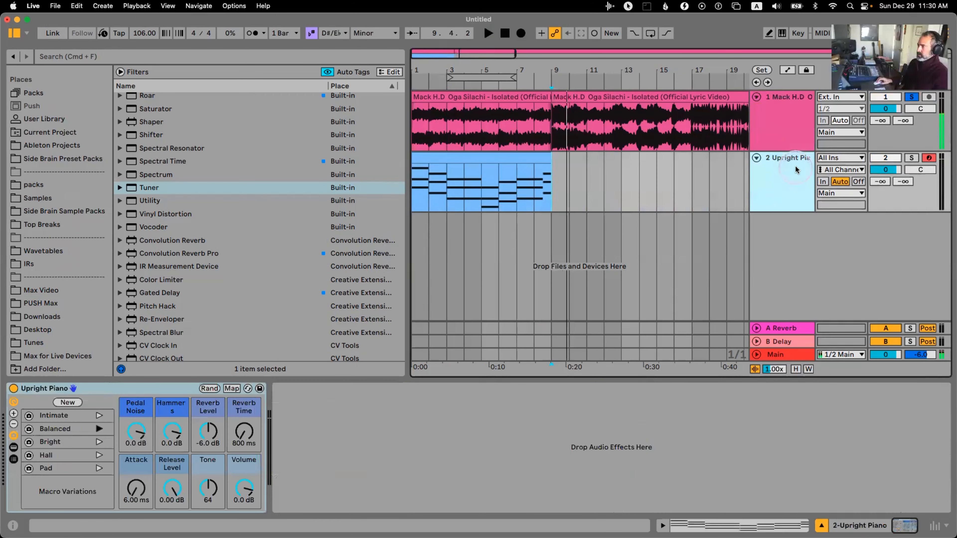
pyautogui.press('super+shift+t')
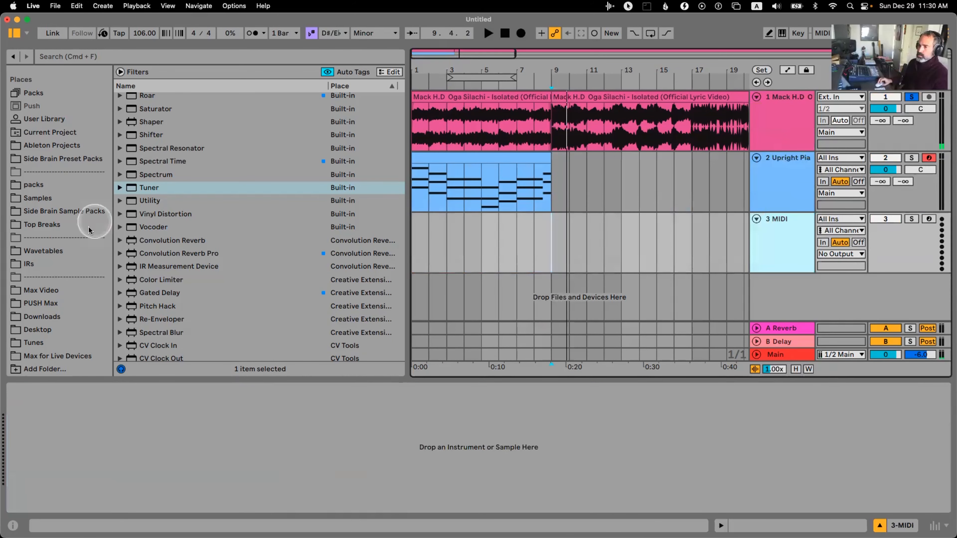
pyautogui.click(47, 344)
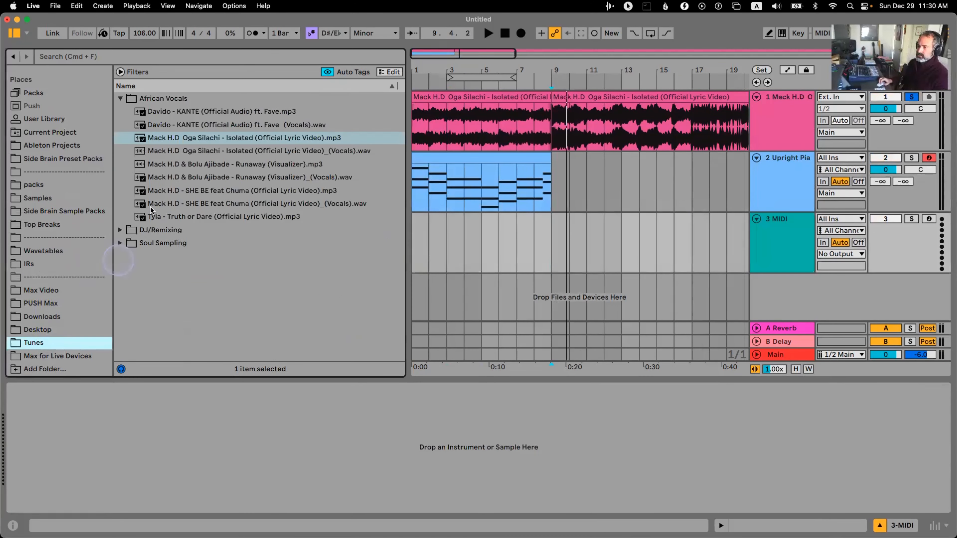
pyautogui.click(200, 152)
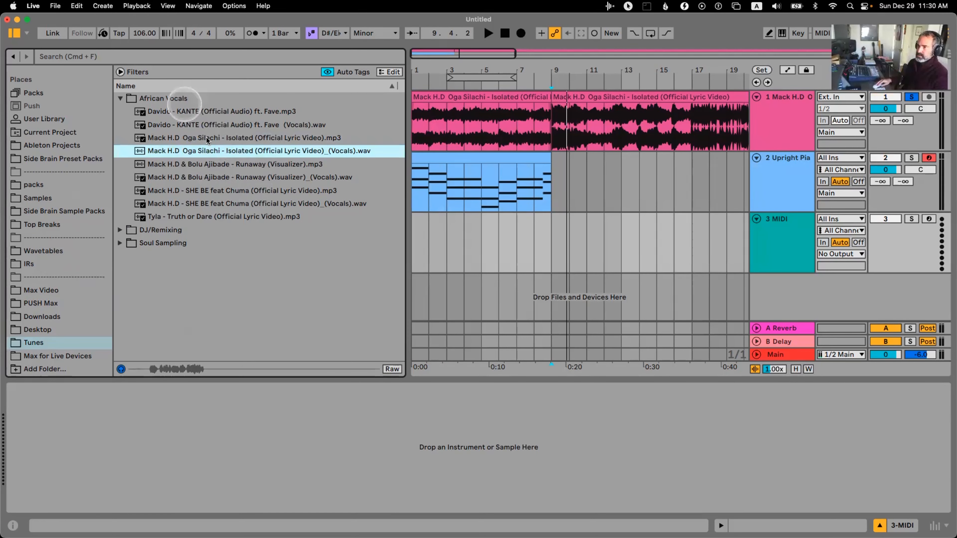
pyautogui.moveTo(206, 150); pyautogui.dragTo(412, 234)
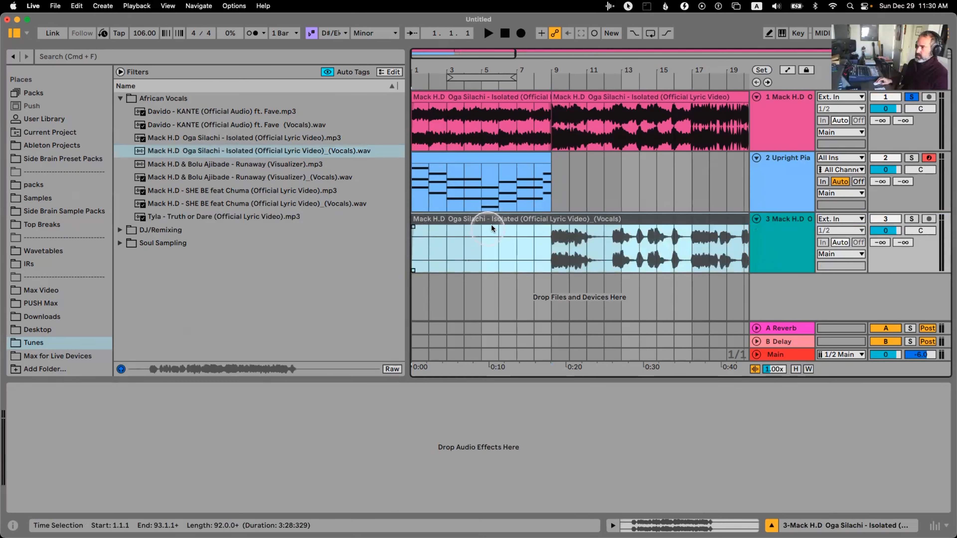
# Step: Turn on warping for the isolated vocals clip and set its warp mode to Pro
pyautogui.doubleClick(491, 226)
pyautogui.click(580, 179)
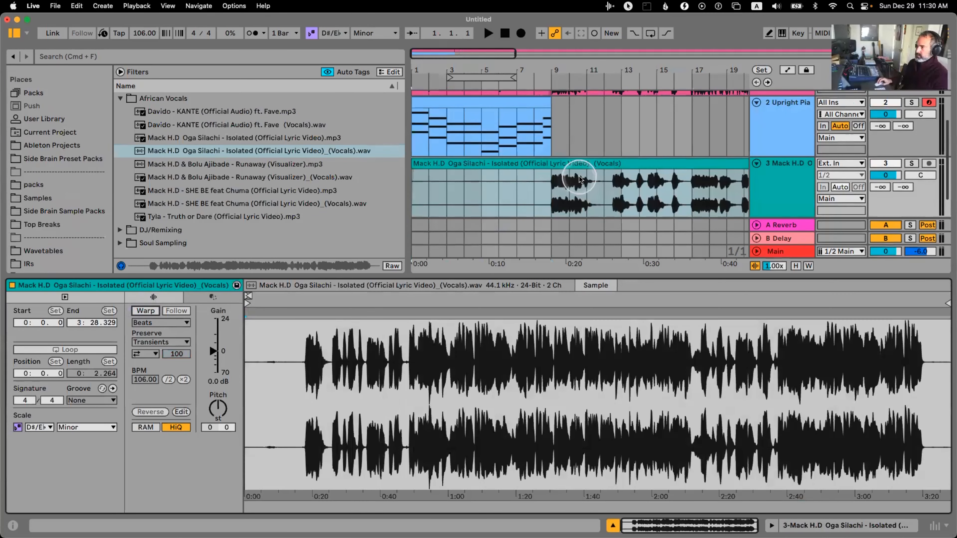
pyautogui.click(581, 166)
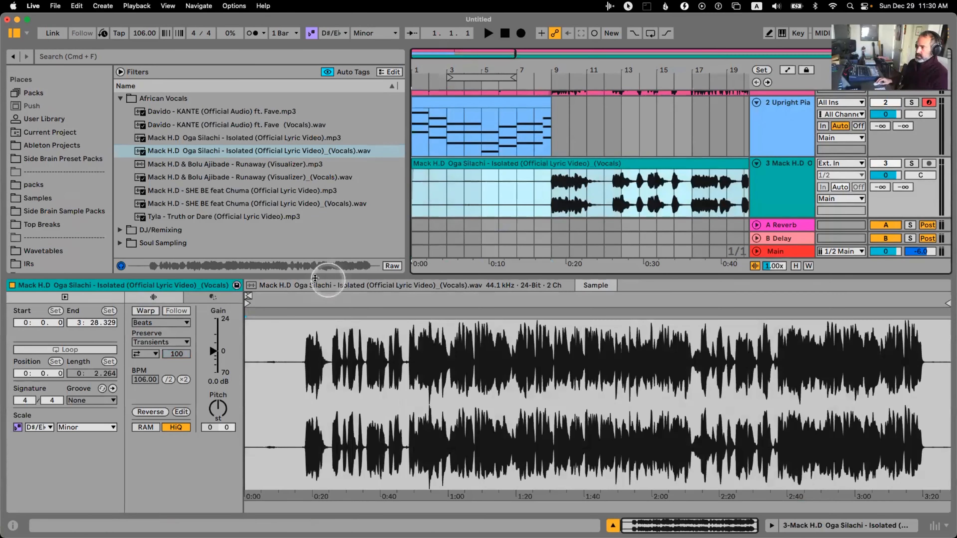
pyautogui.click(146, 311)
pyautogui.click(160, 323)
pyautogui.click(154, 384)
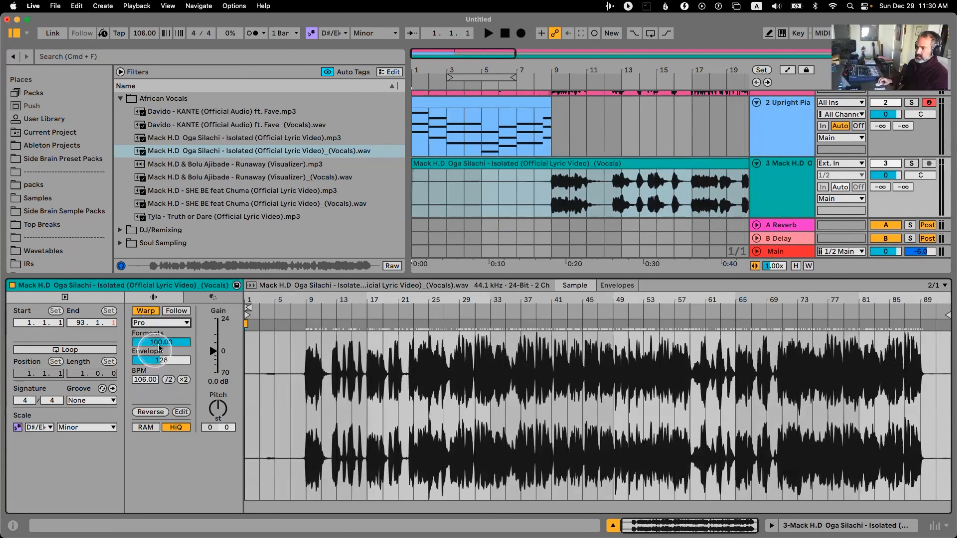
# Step: Set the project tempo to 120 BPM
pyautogui.click(142, 34)
pyautogui.write('12')
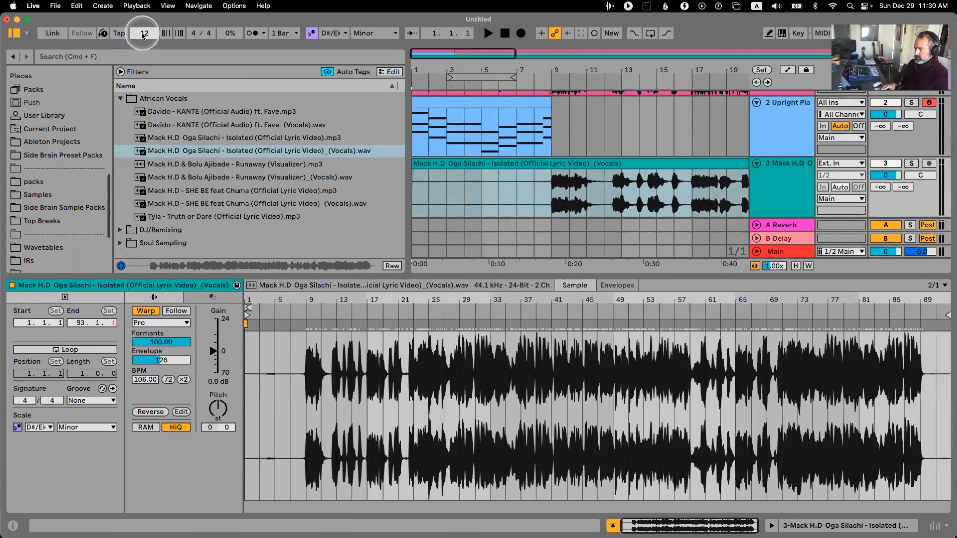
pyautogui.write('0')
pyautogui.press('Return')
# Step: Unsolo and delete the original full-song Mack H.D track, keeping the Upright Piano and isolated vocals tracks
pyautogui.click(665, 147)
pyautogui.click(520, 150)
pyautogui.scroll(3, 515, 154)
pyautogui.click(905, 98)
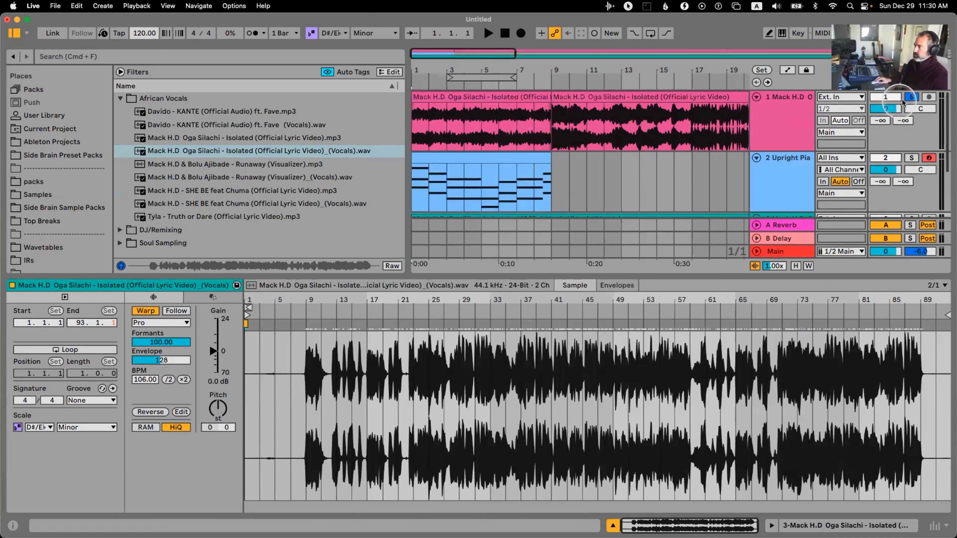
pyautogui.click(801, 108)
pyautogui.press('Delete')
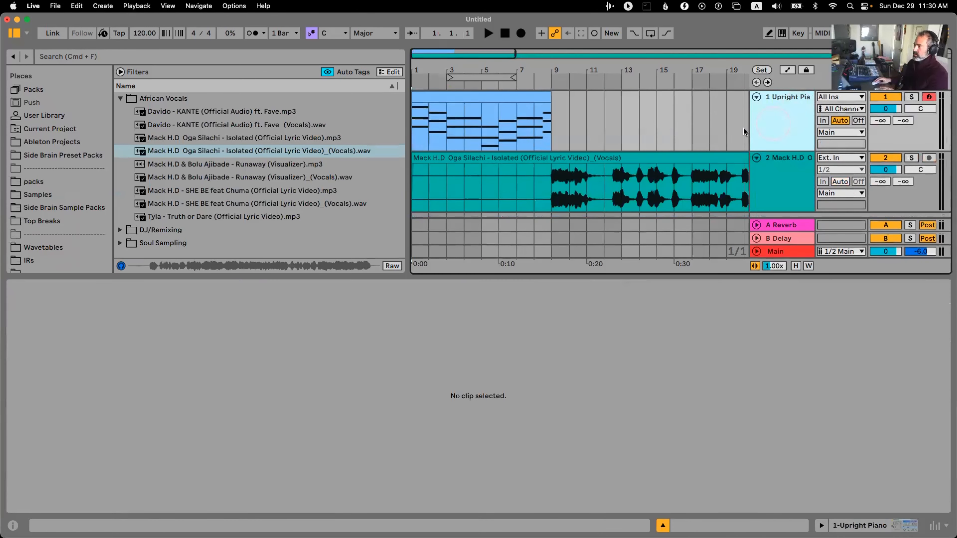
# Step: Audition the vocals from bar 12, split the clip there and delete the part before the split
pyautogui.click(569, 161)
pyautogui.click(607, 184)
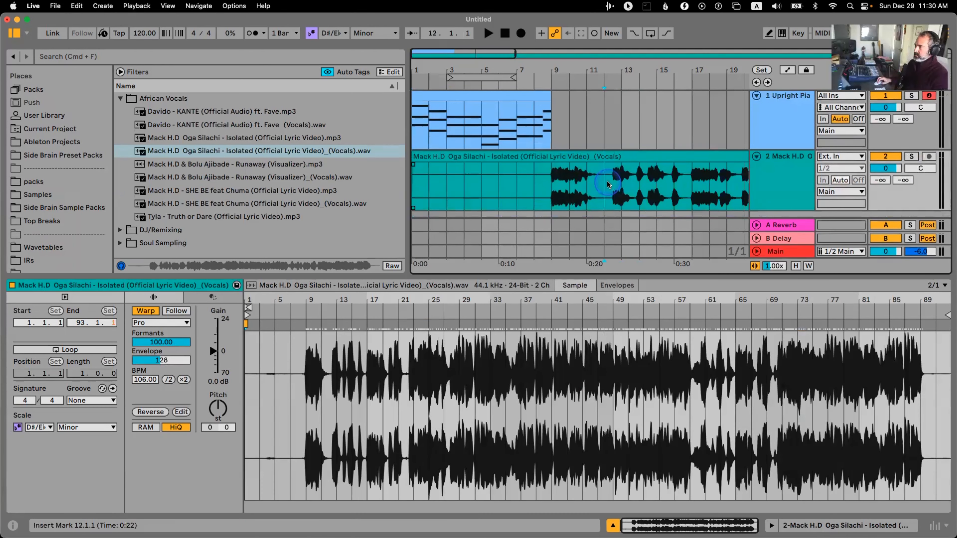
pyautogui.press('space')
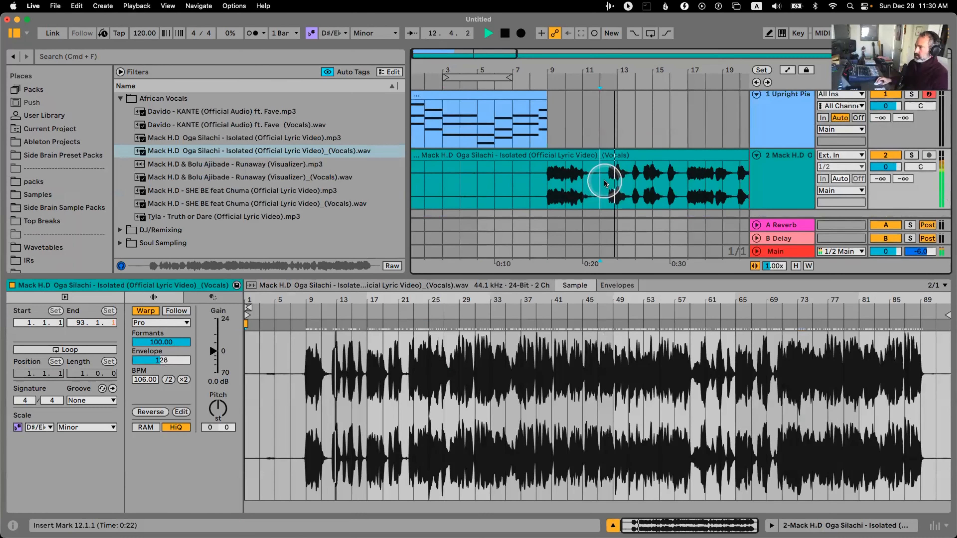
pyautogui.press('space')
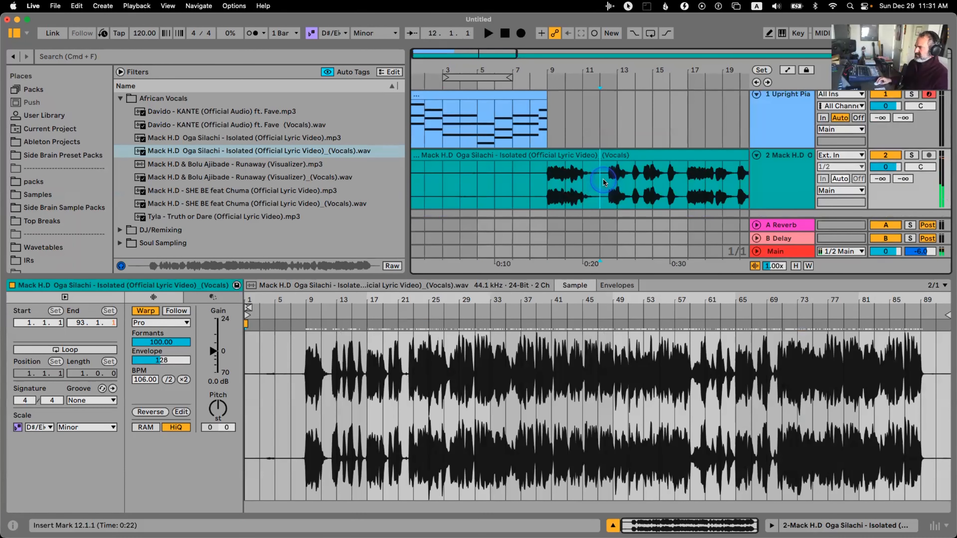
pyautogui.press('super+e')
pyautogui.click(577, 155)
pyautogui.press('Delete')
# Step: Move the trimmed vocals clip to start at bar 8 and play it with the eight-bar piano clip duplicated at bar 9
pyautogui.moveTo(637, 156)
pyautogui.mouseDown()
pyautogui.moveTo(442, 172)
pyautogui.moveTo(583, 155)
pyautogui.moveTo(566, 155)
pyautogui.mouseUp()
pyautogui.click(531, 182)
pyautogui.press('space')
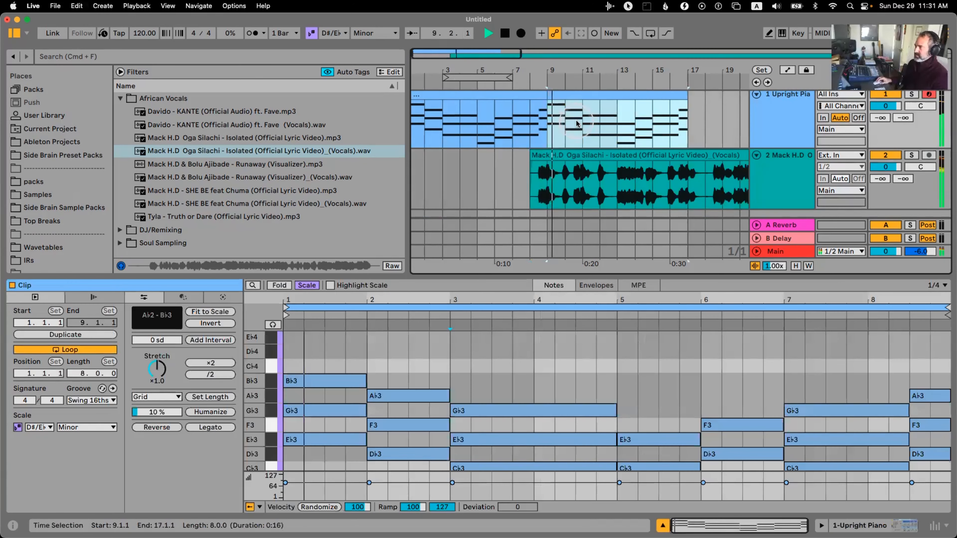
pyautogui.click(597, 139)
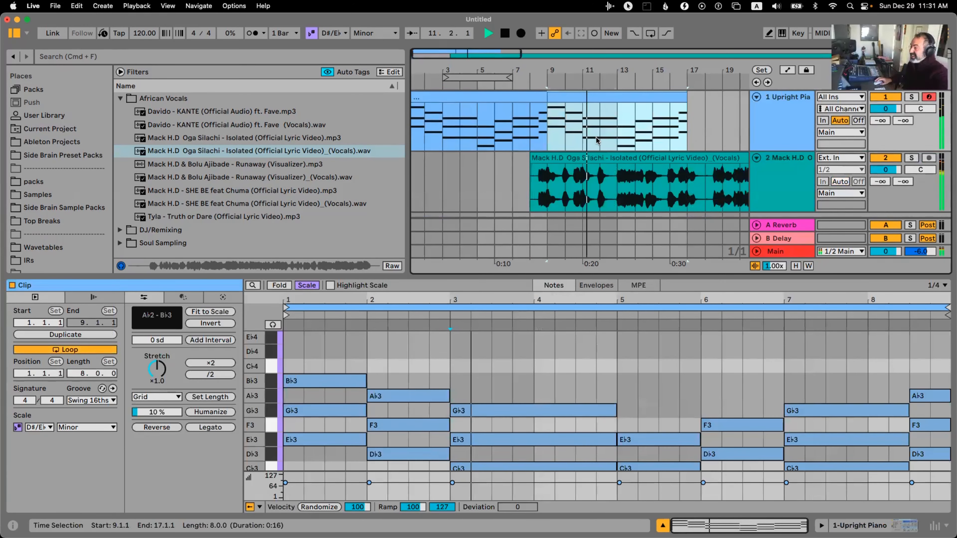
pyautogui.click(641, 158)
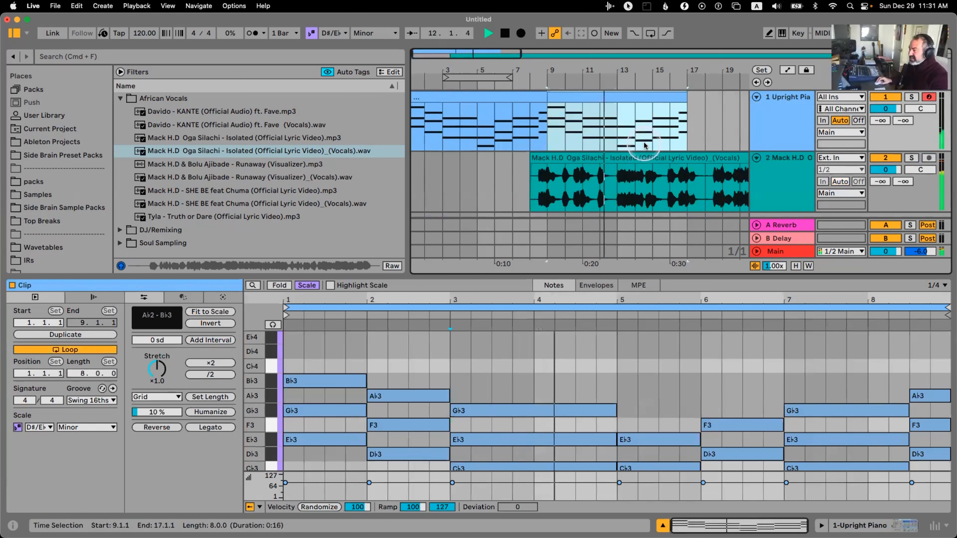
pyautogui.press('space')
# Step: Fold the Upright Piano and Mack H.D vocals tracks and insert a new MIDI track between them
pyautogui.click(768, 114)
pyautogui.click(757, 97)
pyautogui.click(774, 116)
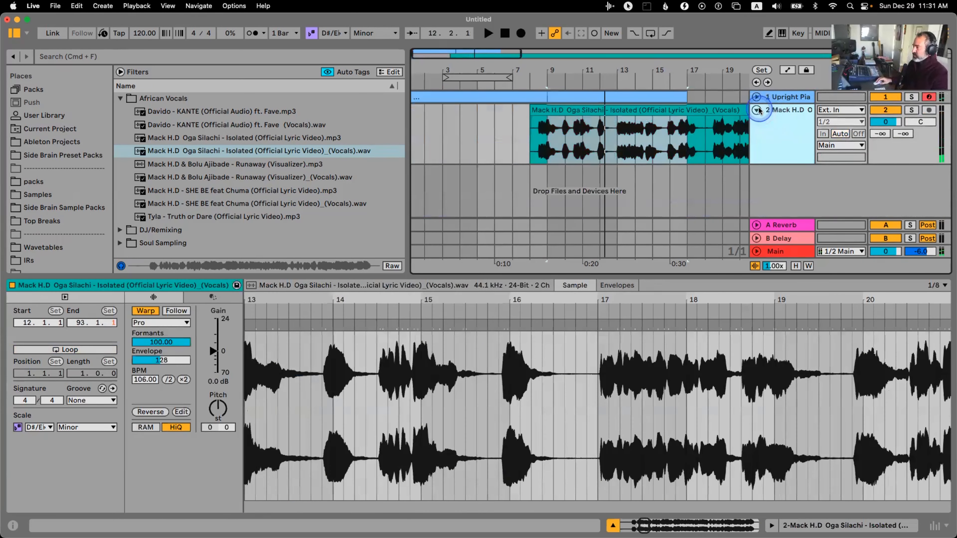
pyautogui.click(757, 110)
pyautogui.click(784, 110)
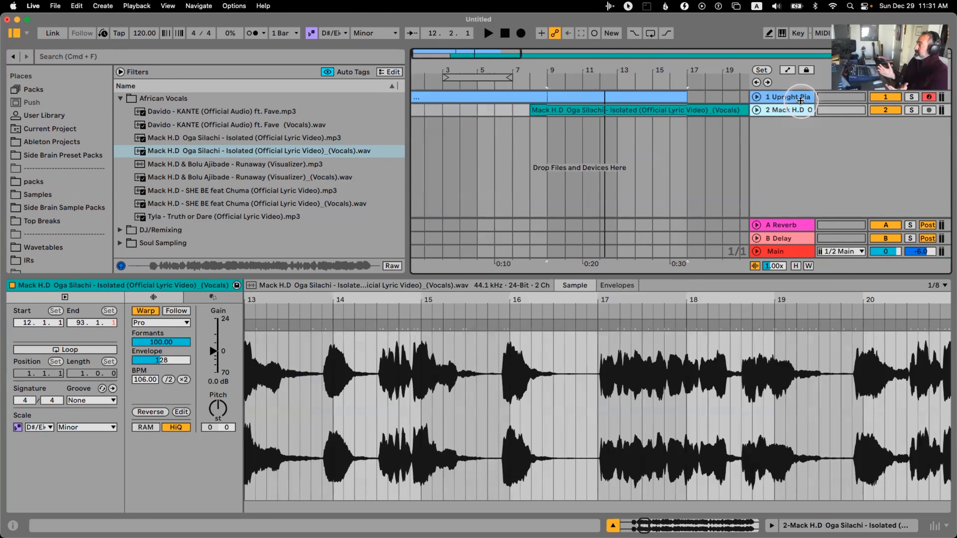
pyautogui.click(800, 100)
pyautogui.press('super+shift+t')
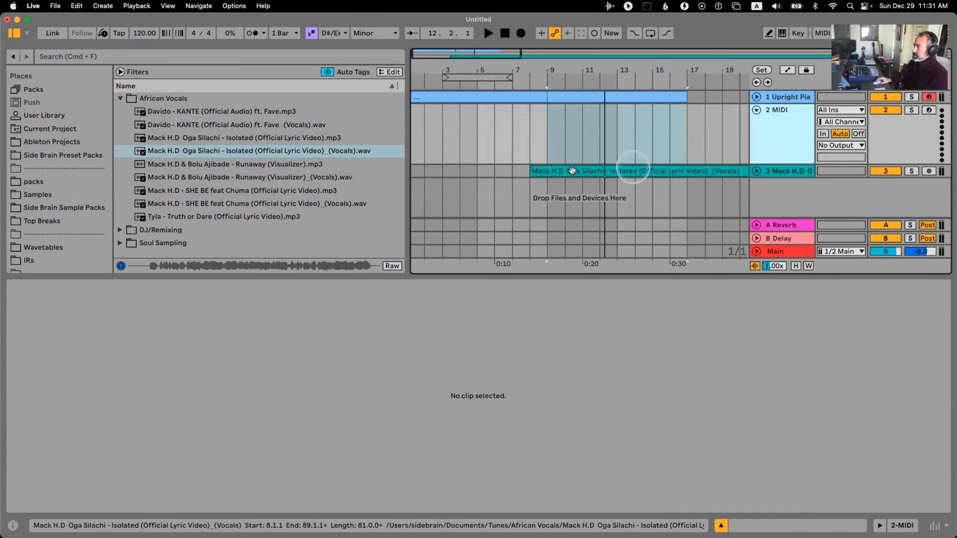
# Step: Widen the browser slightly and collapse its African Vocals folder
pyautogui.click(477, 158)
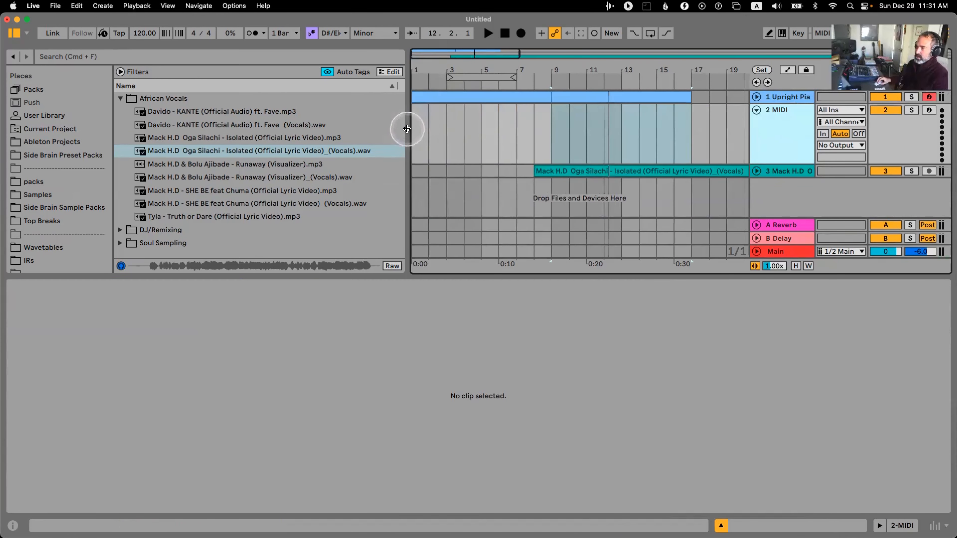
pyautogui.moveTo(408, 130); pyautogui.dragTo(190, 133)
pyautogui.click(307, 99)
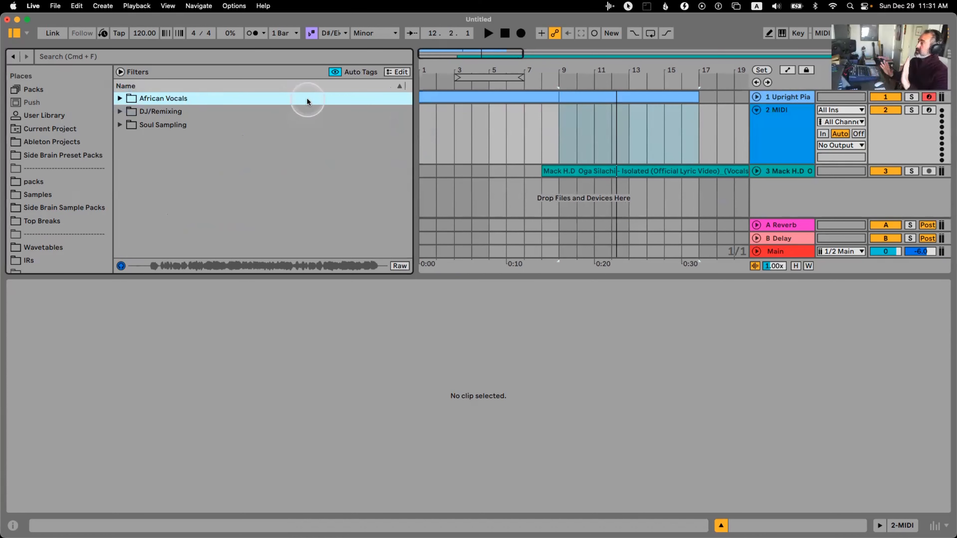